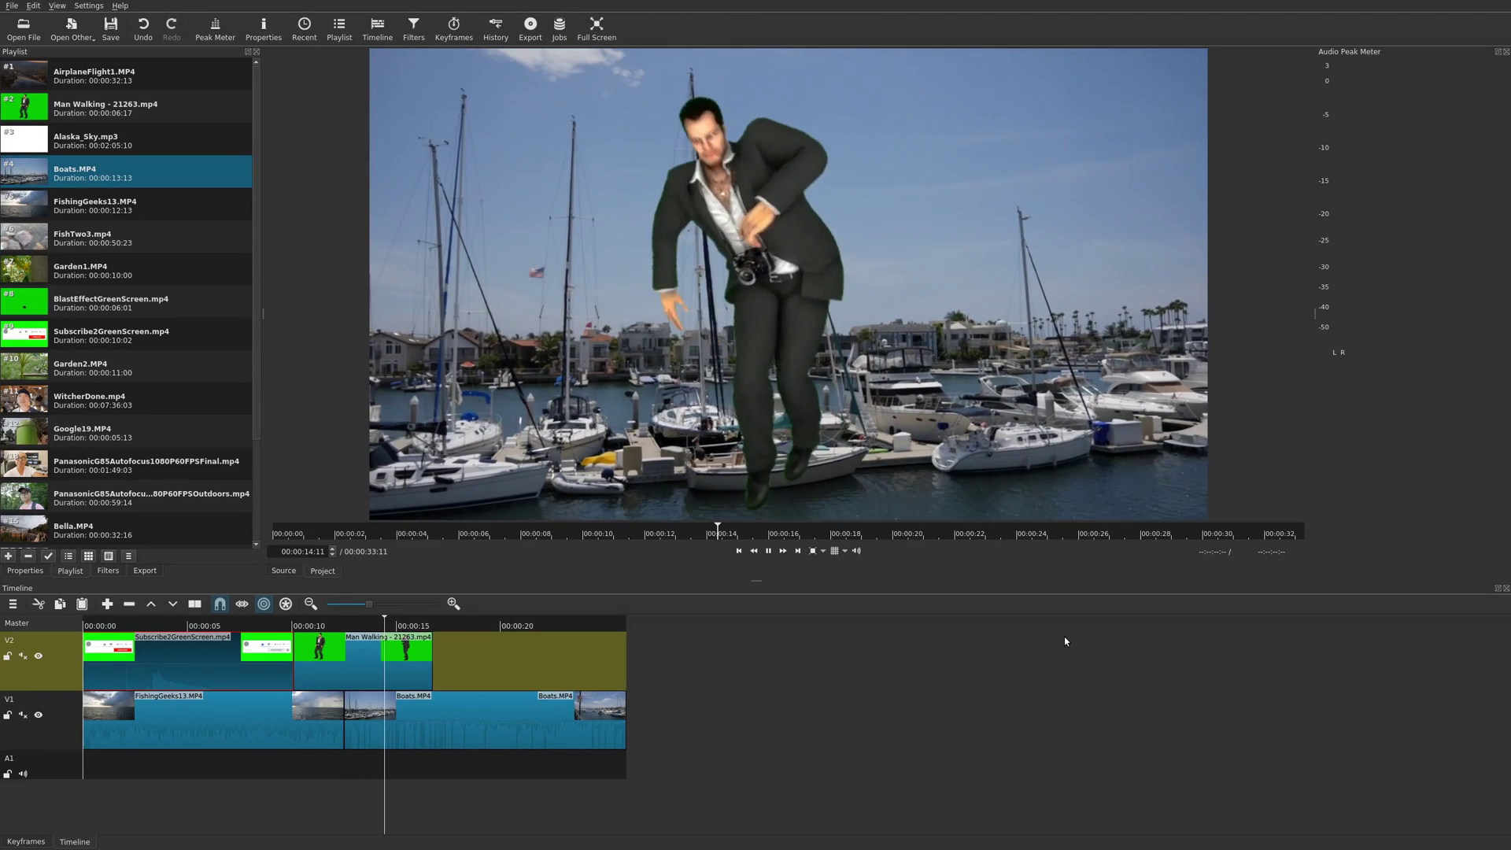
Pause playback and move the playhead back to the start of the timeline.
{"action": "key", "text": "space"}
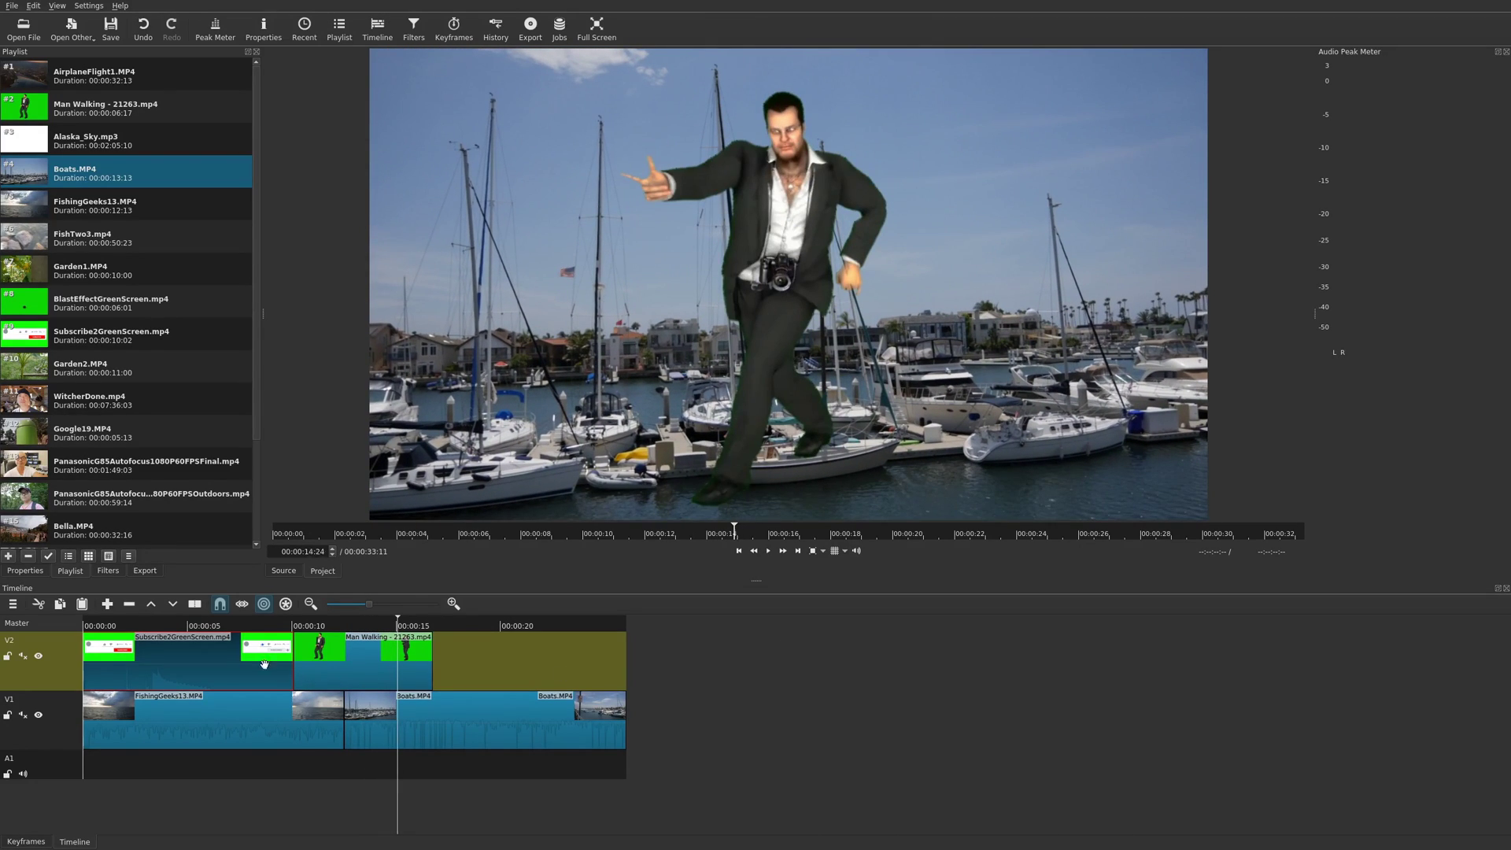
{"action": "left_click", "coordinate": [118, 653]}
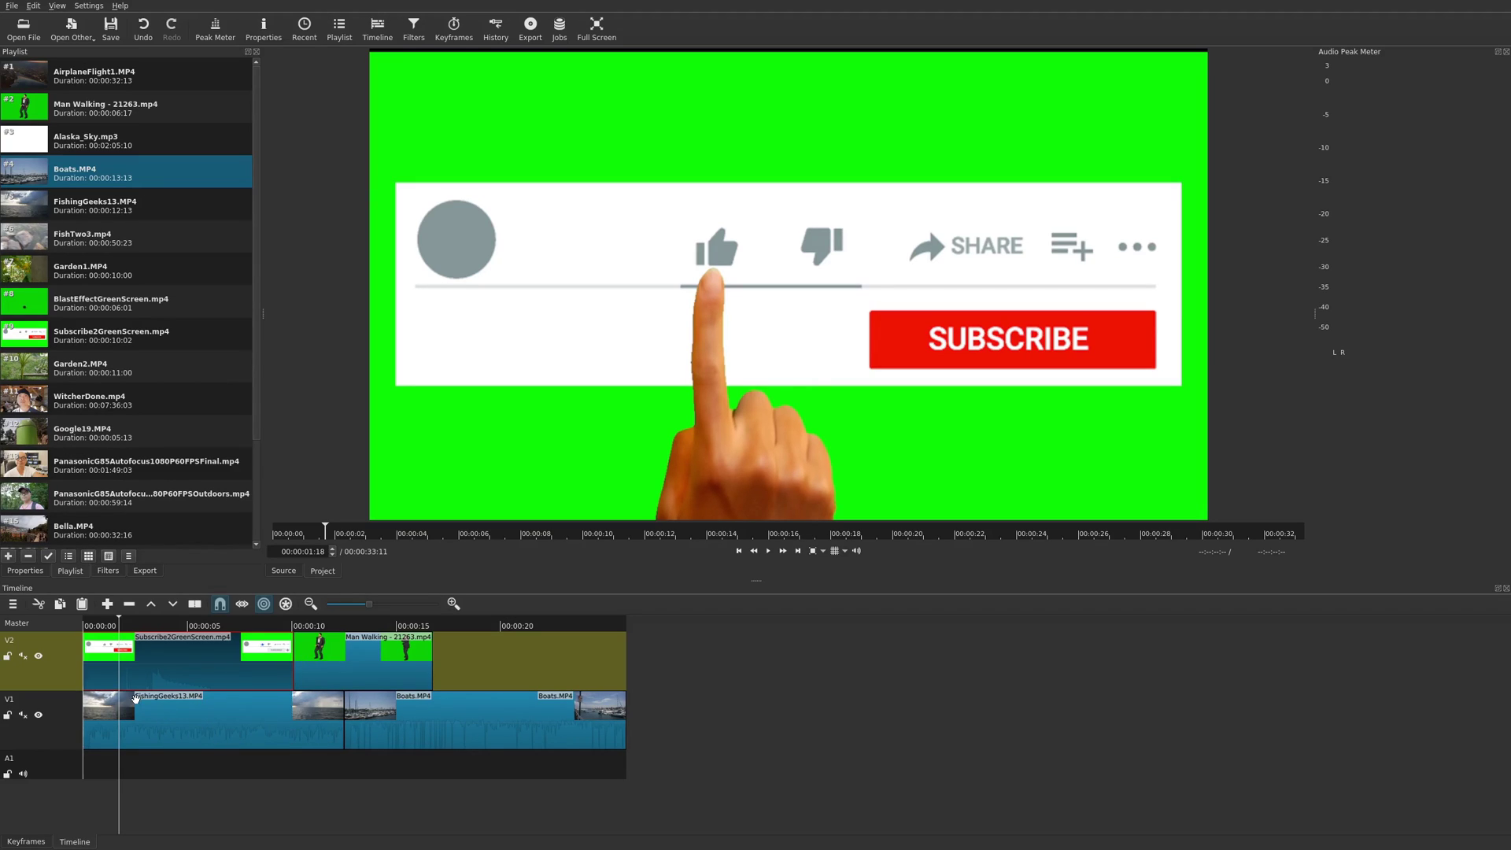
Select the Subscribe2GreenScreen.mp4 clip on track V2 without adding any new track.
{"action": "right_click", "coordinate": [67, 643]}
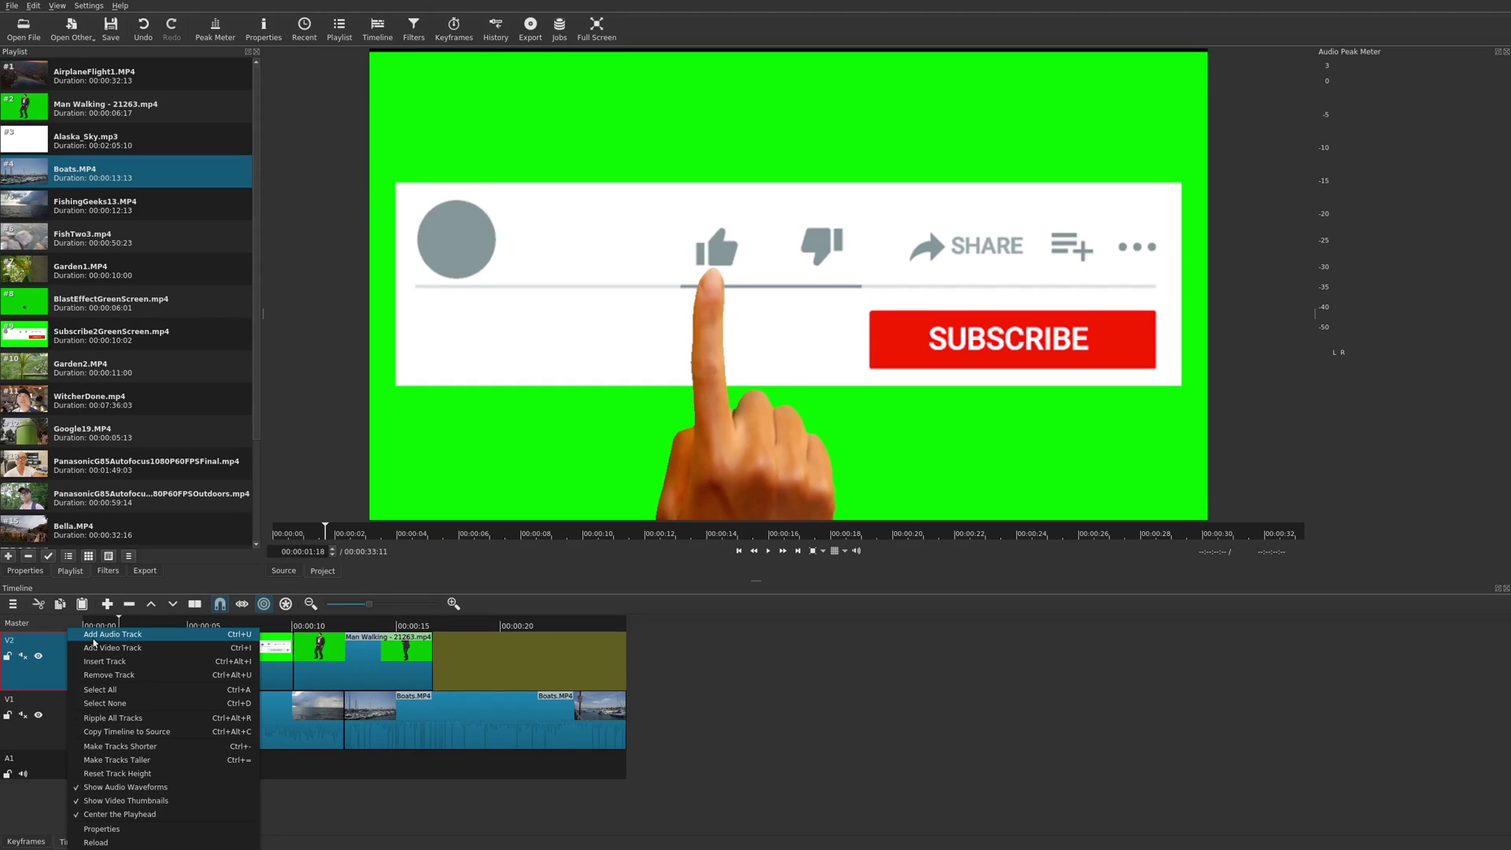
{"action": "left_click", "coordinate": [55, 631]}
{"action": "left_click", "coordinate": [14, 604]}
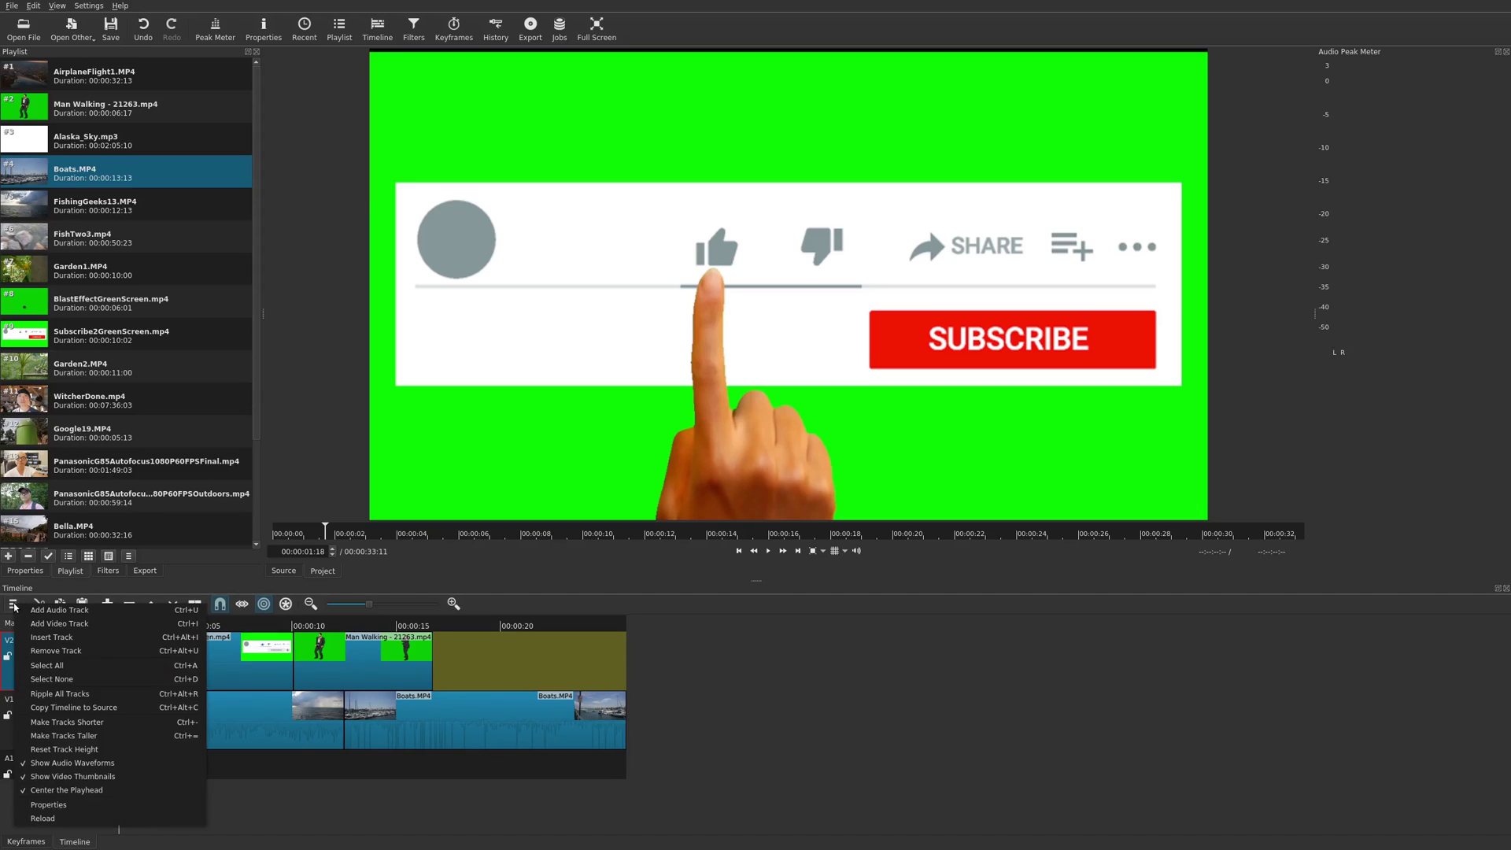
{"action": "left_click", "coordinate": [259, 625]}
{"action": "left_click", "coordinate": [185, 660]}
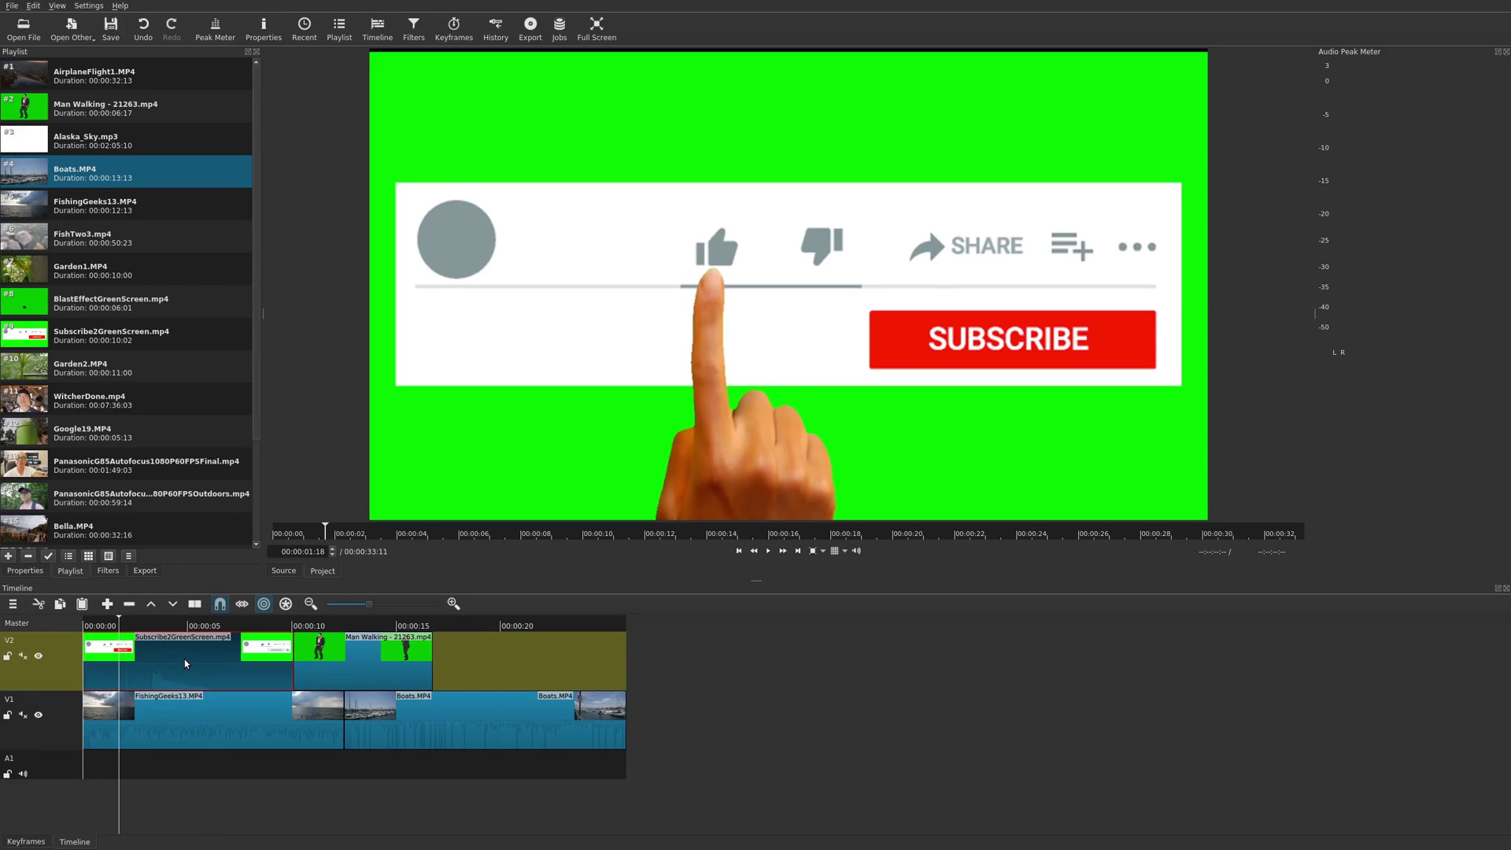
Add the Chroma Key: Simple filter to Subscribe2GreenScreen.mp4 by searching 'chroma'.
{"action": "left_click", "coordinate": [106, 570]}
{"action": "left_click", "coordinate": [13, 166]}
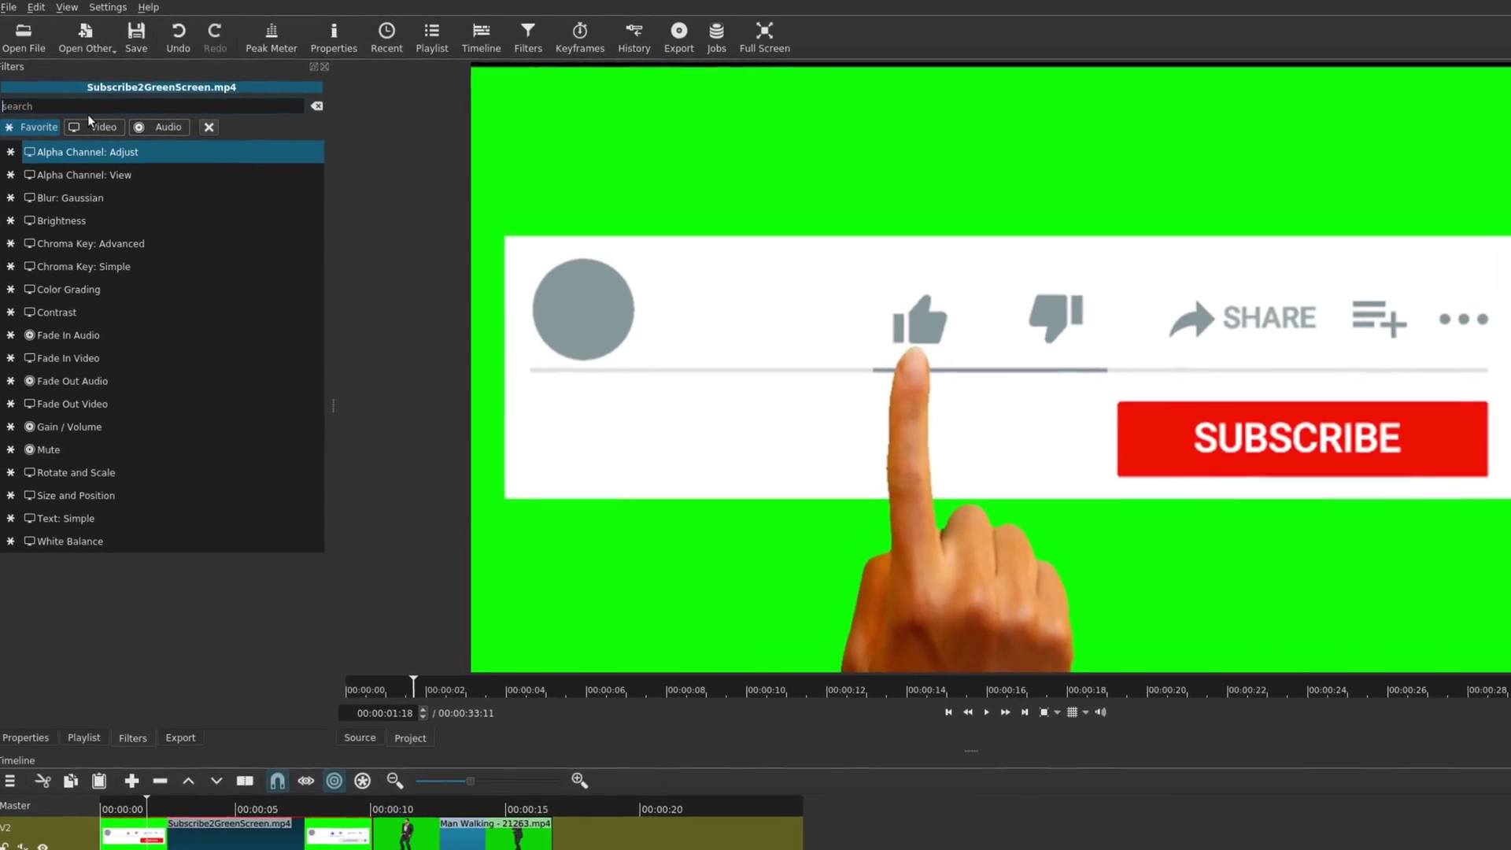
{"action": "type", "text": "chroma"}
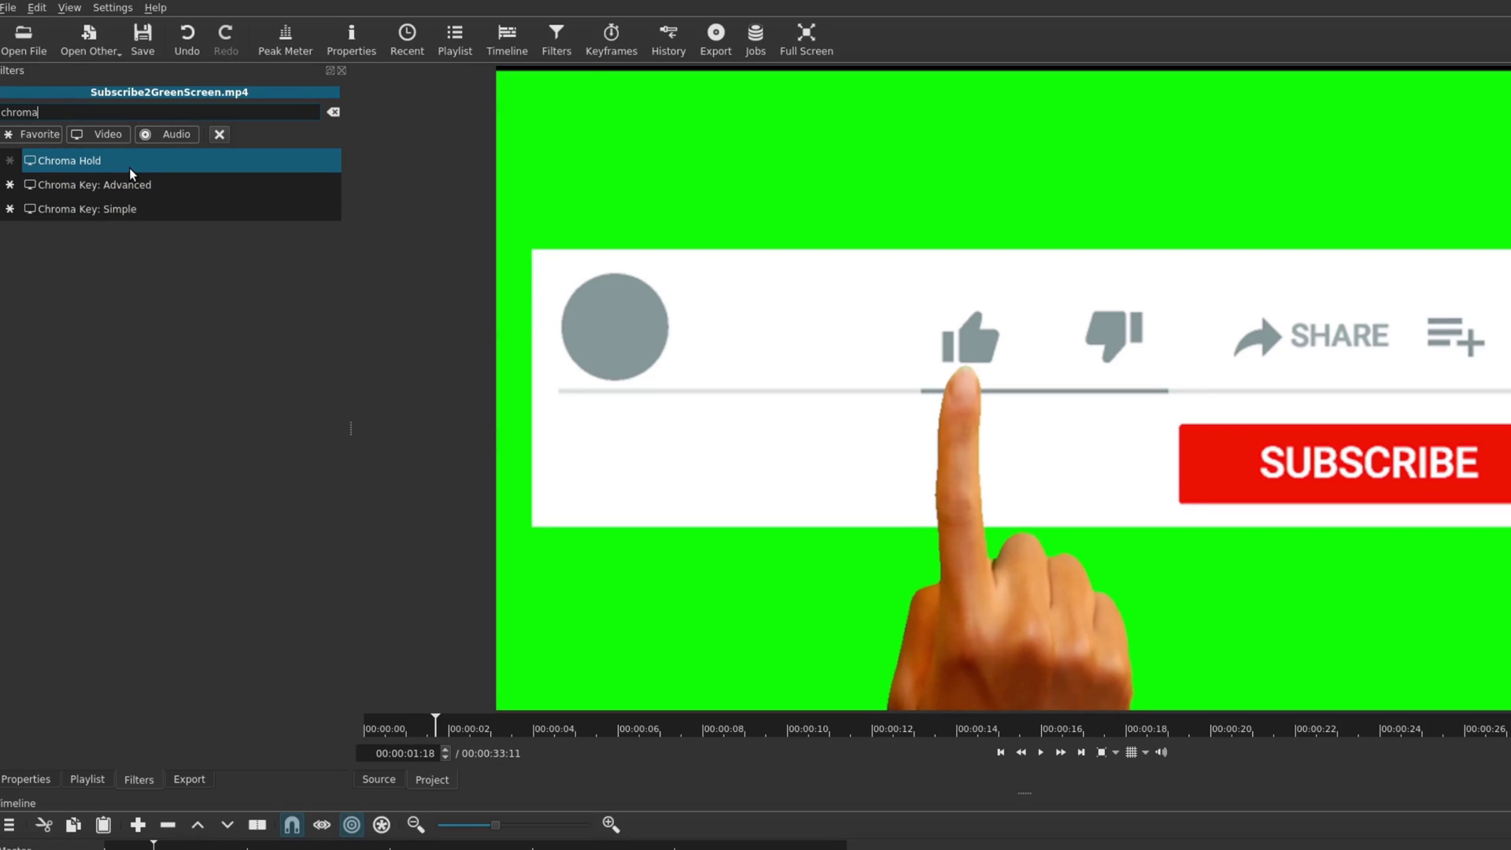
{"action": "left_click", "coordinate": [138, 214]}
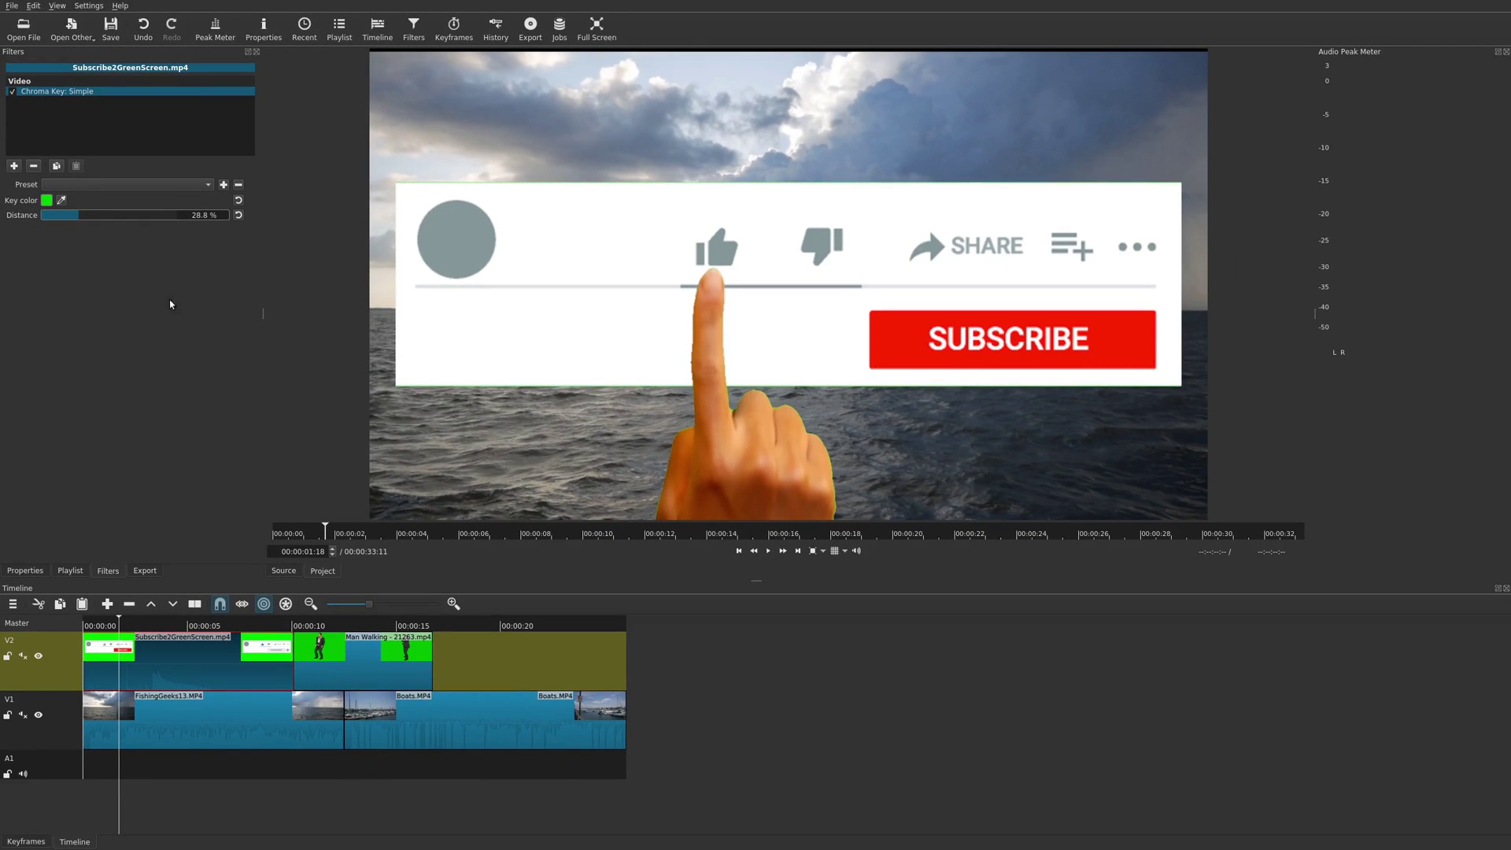
Eyedrop the green background as the key colour and raise Distance to 38.2%.
{"action": "left_click", "coordinate": [47, 202]}
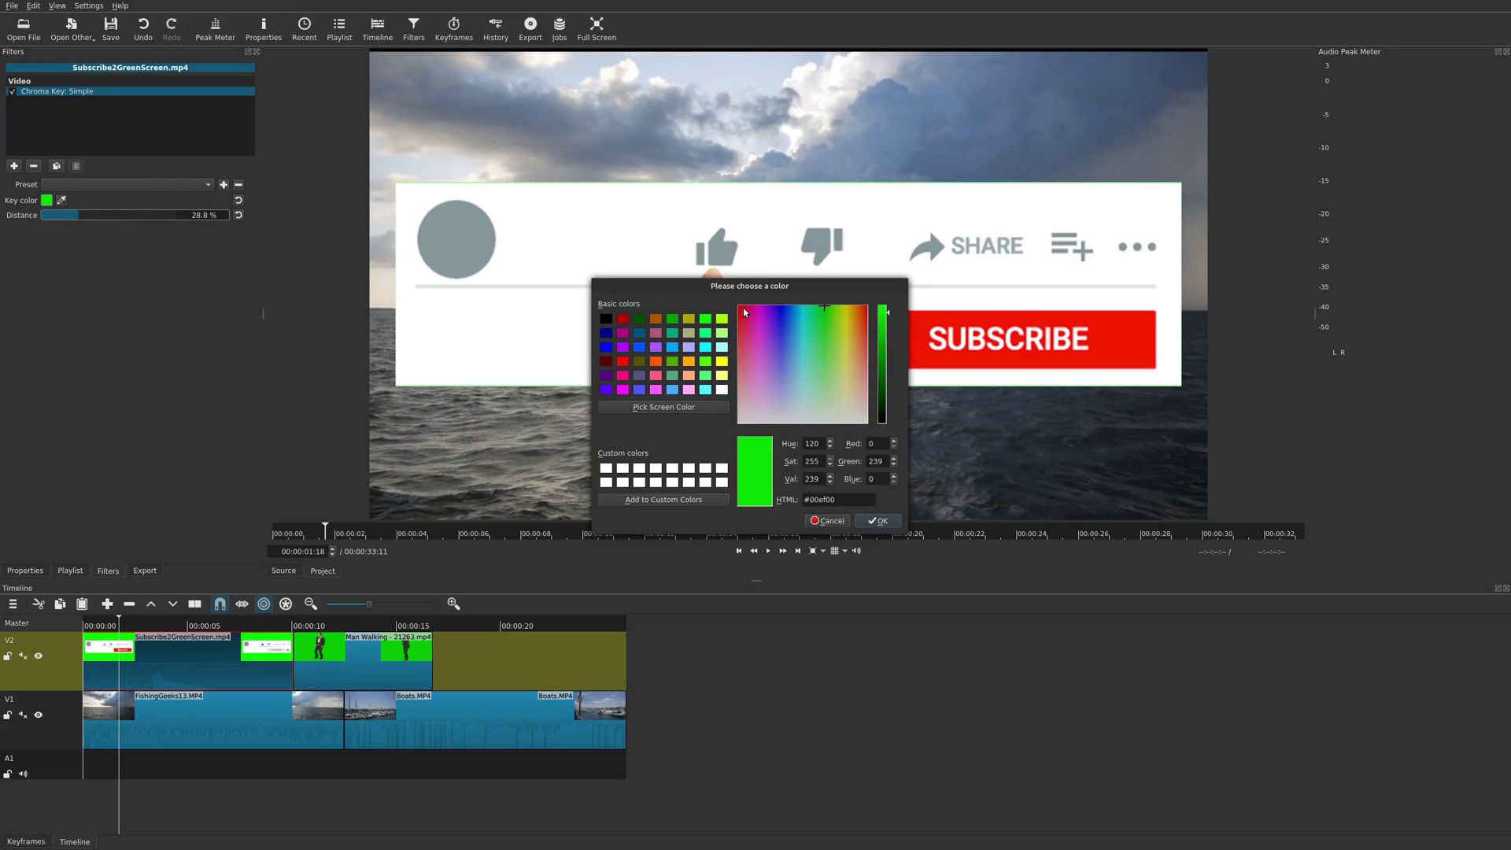
{"action": "left_click", "coordinate": [828, 521]}
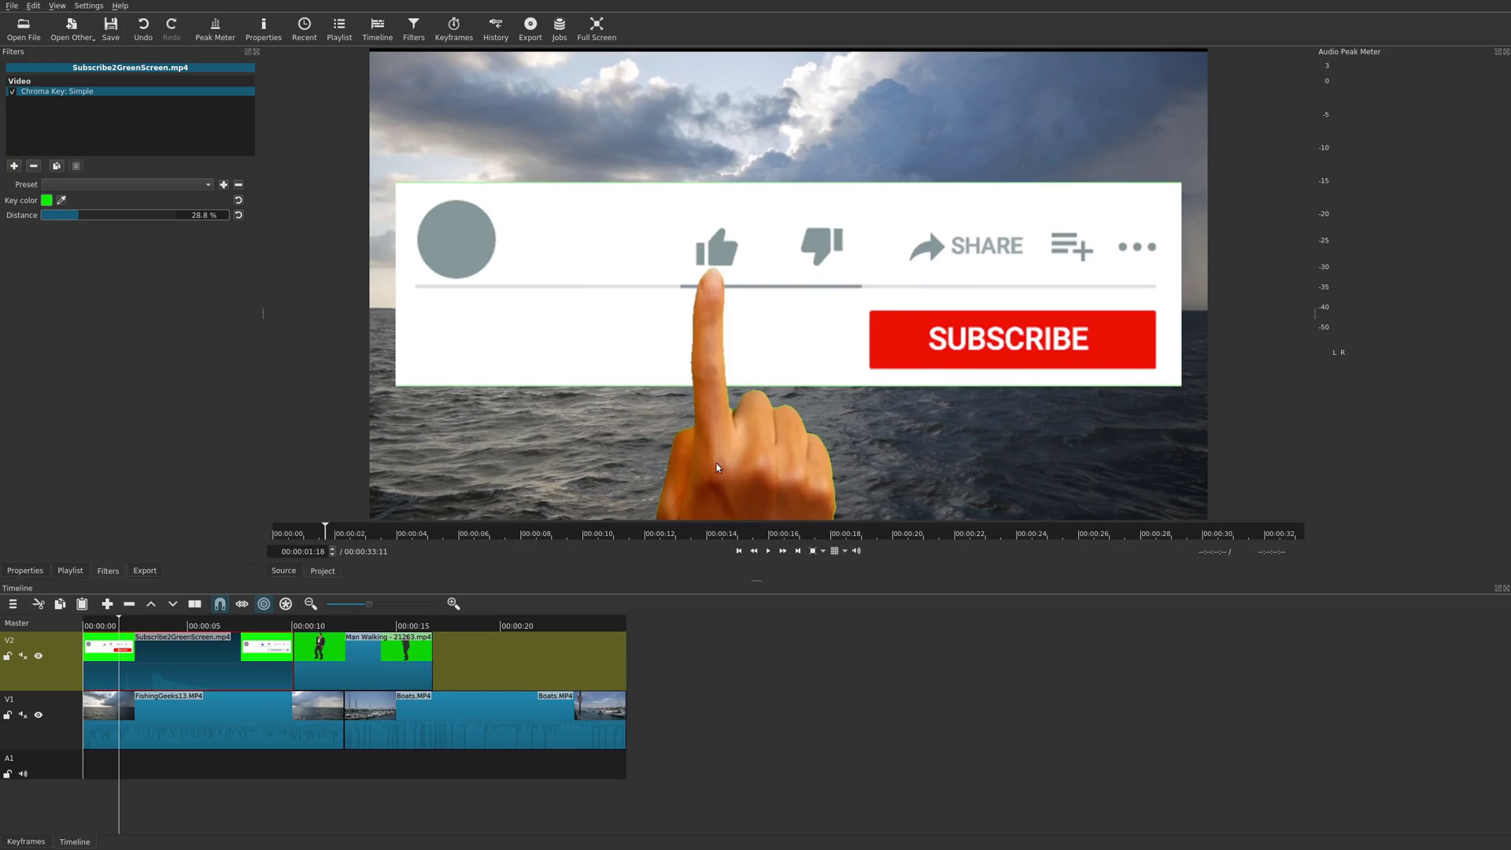
{"action": "left_click", "coordinate": [63, 201]}
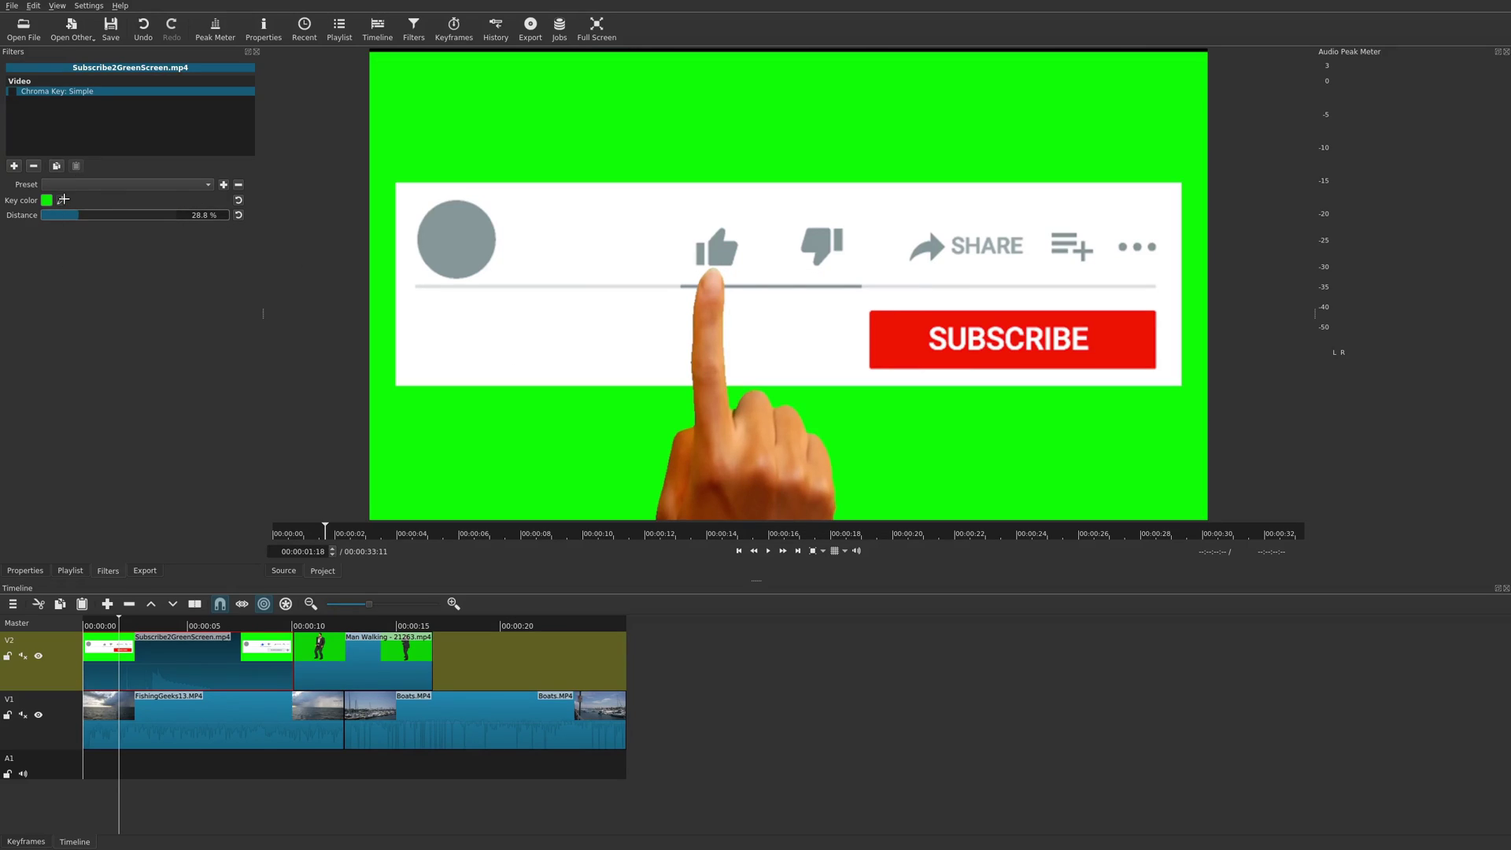
{"action": "left_click", "coordinate": [564, 143]}
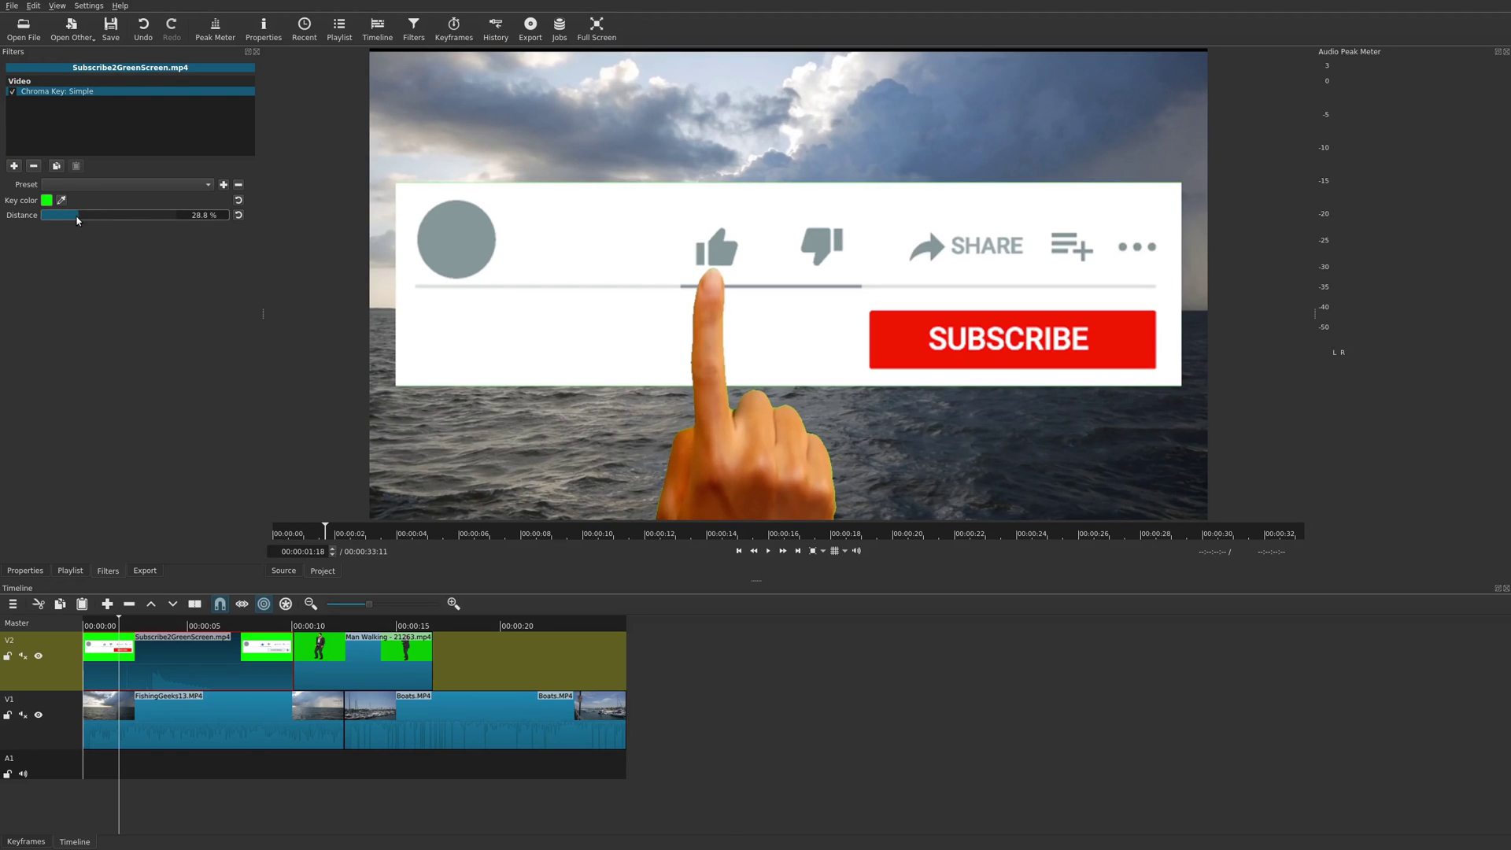
{"action": "scroll", "coordinate": [78, 214], "scroll_direction": "down", "scroll_amount": 2}
{"action": "left_click_drag", "start_coordinate": [81, 219], "coordinate": [94, 221]}
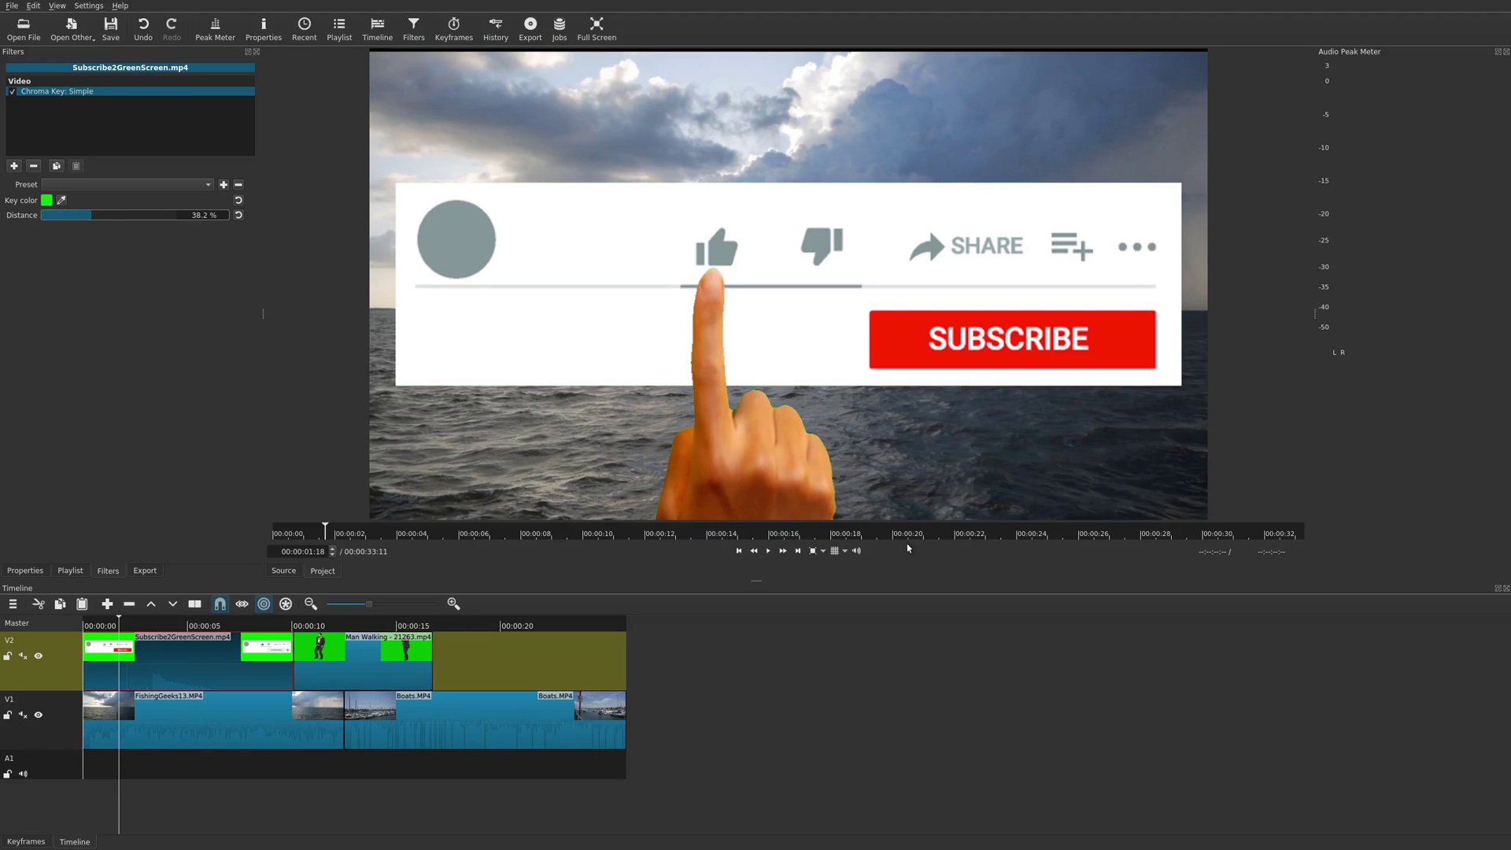
With the preview at 300% on the hand, reset Distance, raise it to 49.4%, then use Zoom Fit.
{"action": "left_click", "coordinate": [822, 550]}
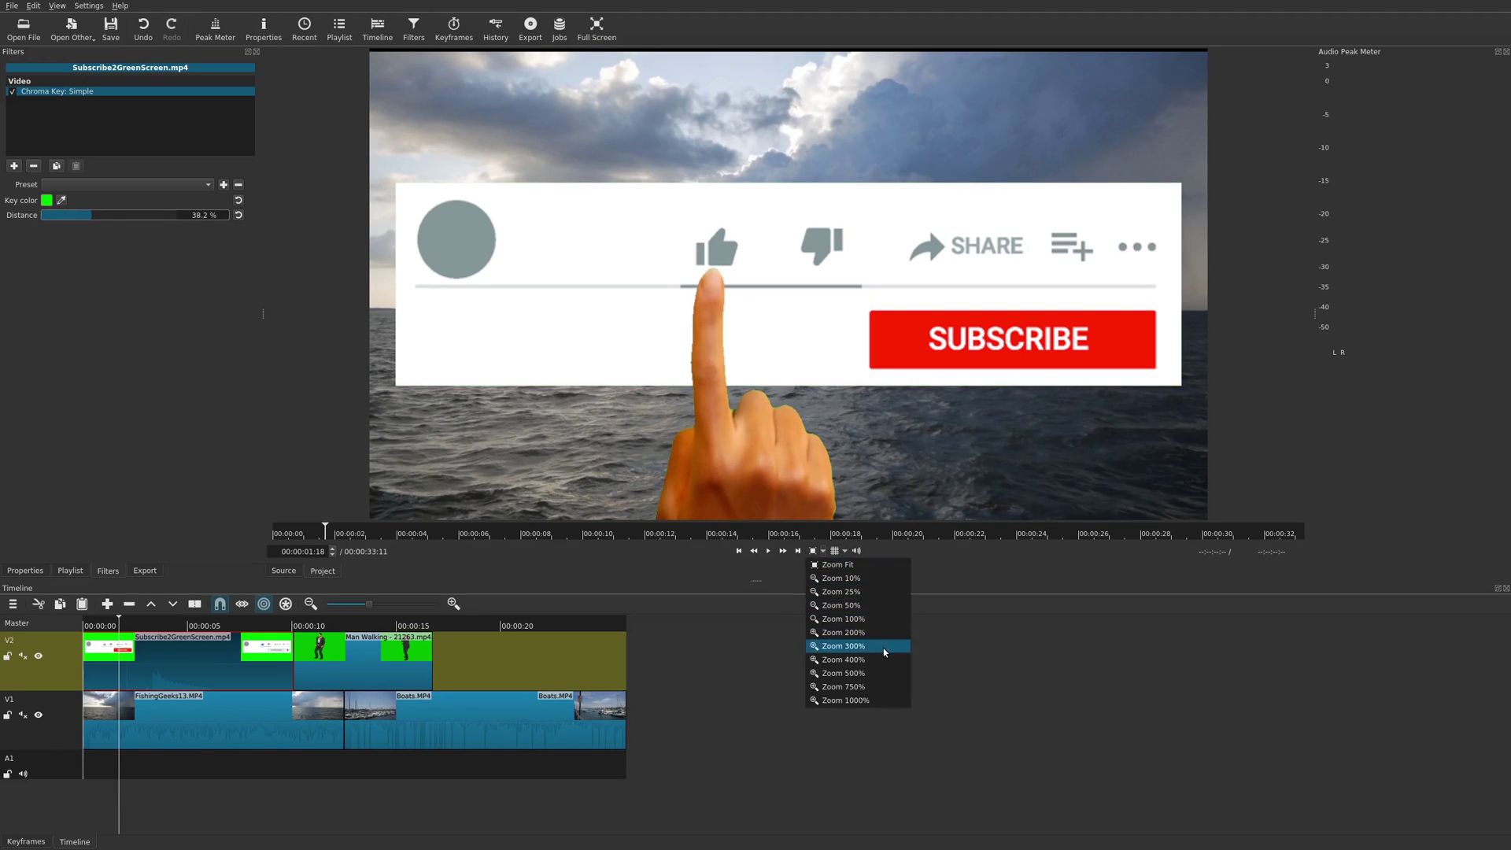
{"action": "left_click", "coordinate": [843, 646]}
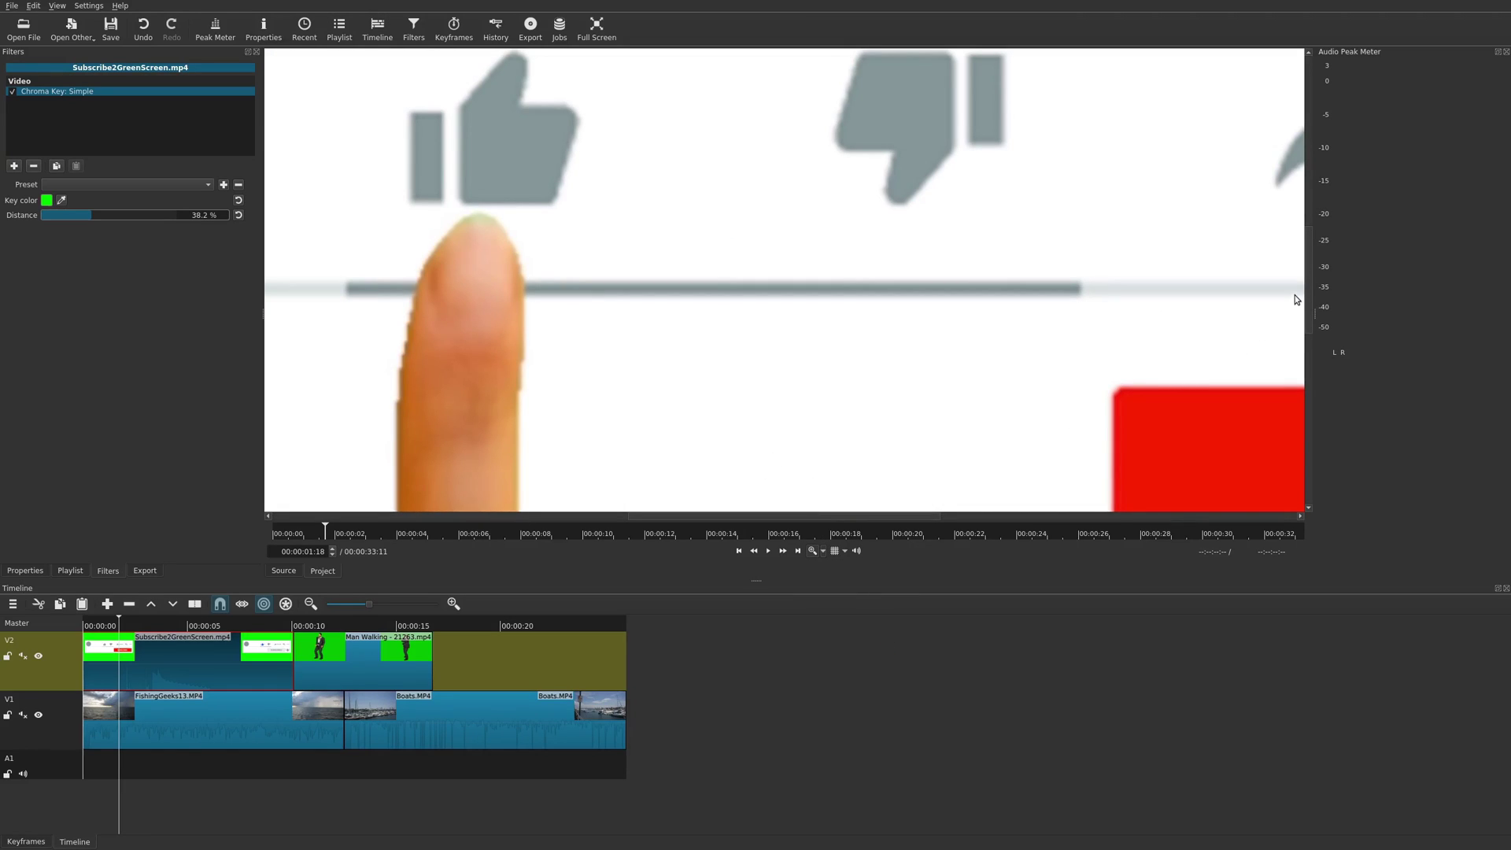
{"action": "left_click_drag", "start_coordinate": [1306, 294], "coordinate": [1308, 405]}
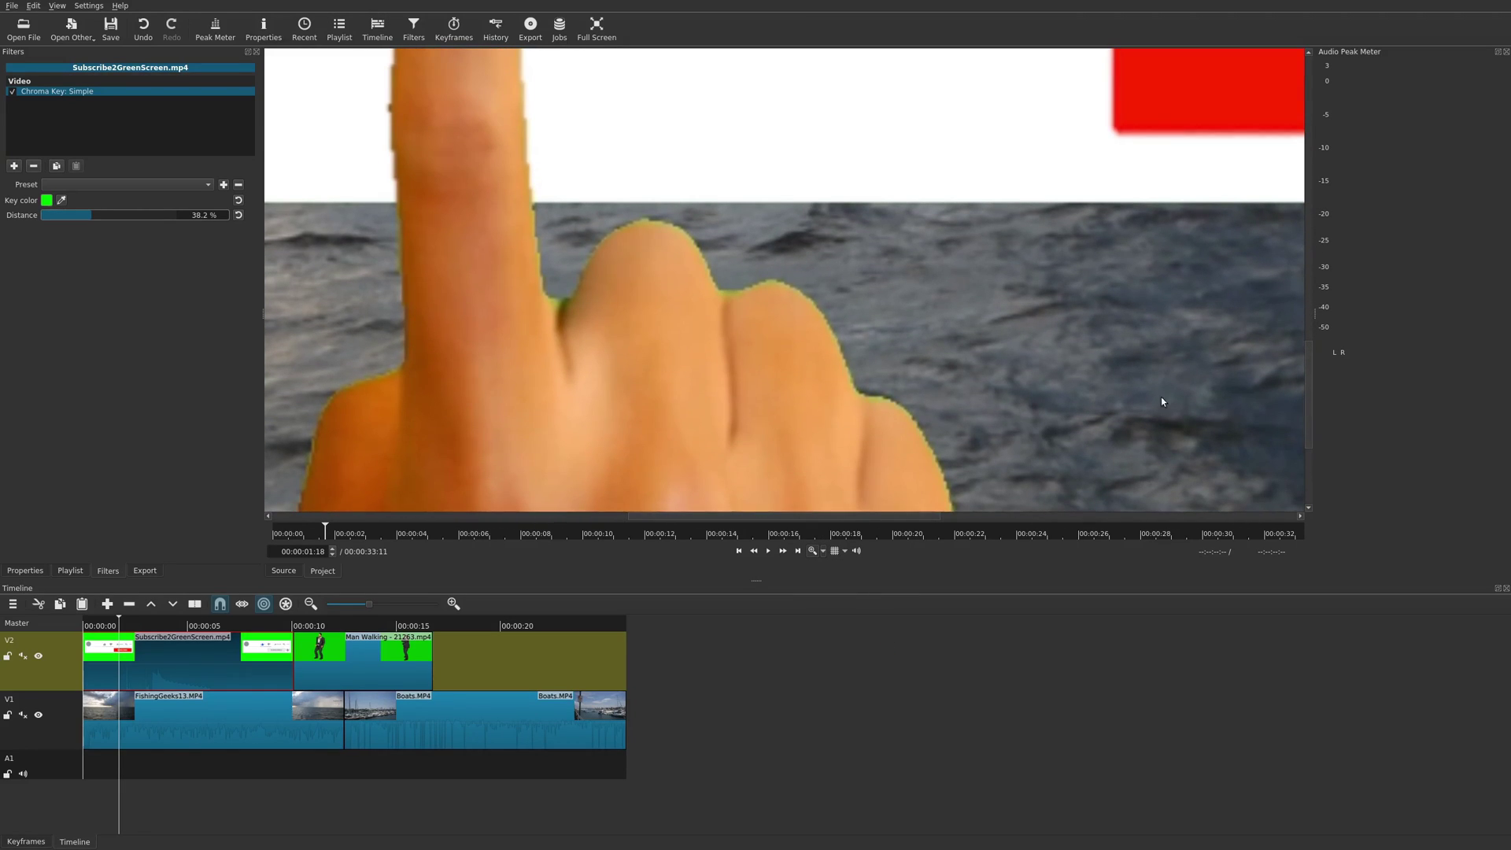
{"action": "left_click_drag", "start_coordinate": [696, 521], "coordinate": [654, 521]}
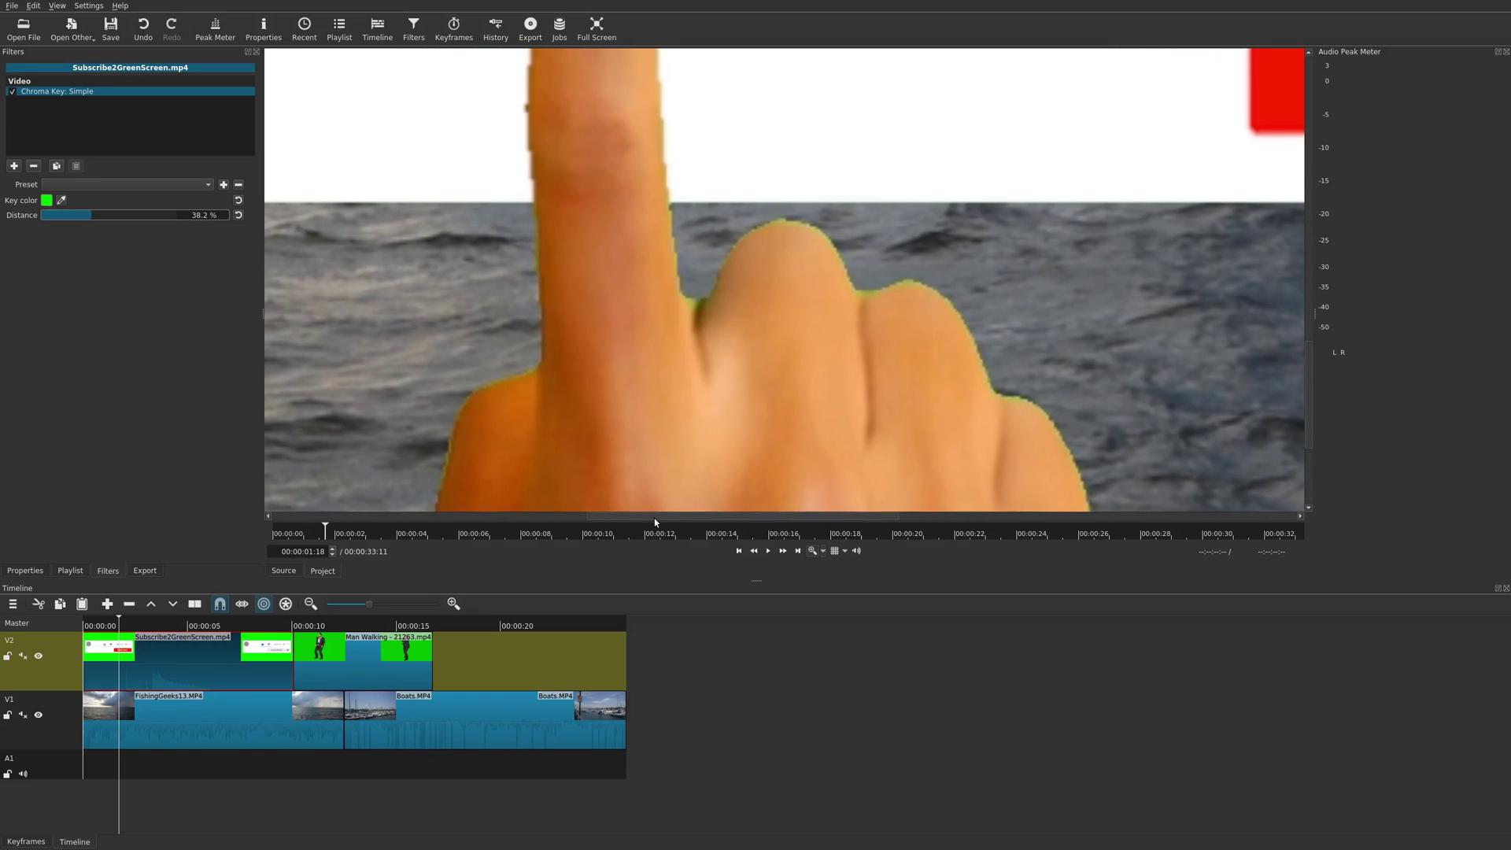
{"action": "left_click", "coordinate": [239, 216]}
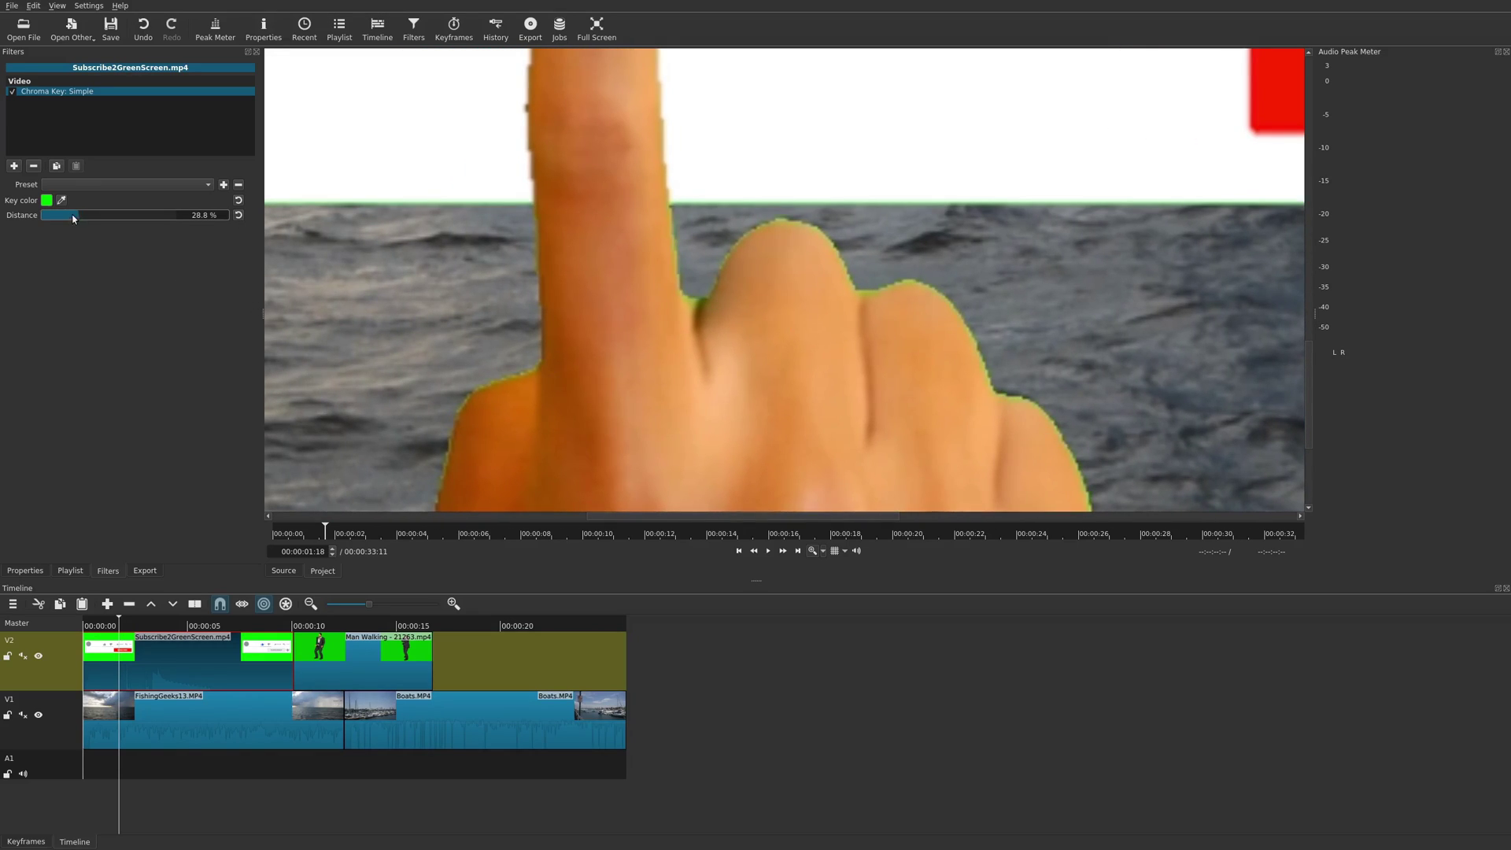
{"action": "mouse_move", "coordinate": [82, 220]}
{"action": "left_mouse_down"}
{"action": "mouse_move", "coordinate": [139, 218]}
{"action": "mouse_move", "coordinate": [107, 219]}
{"action": "left_mouse_up"}
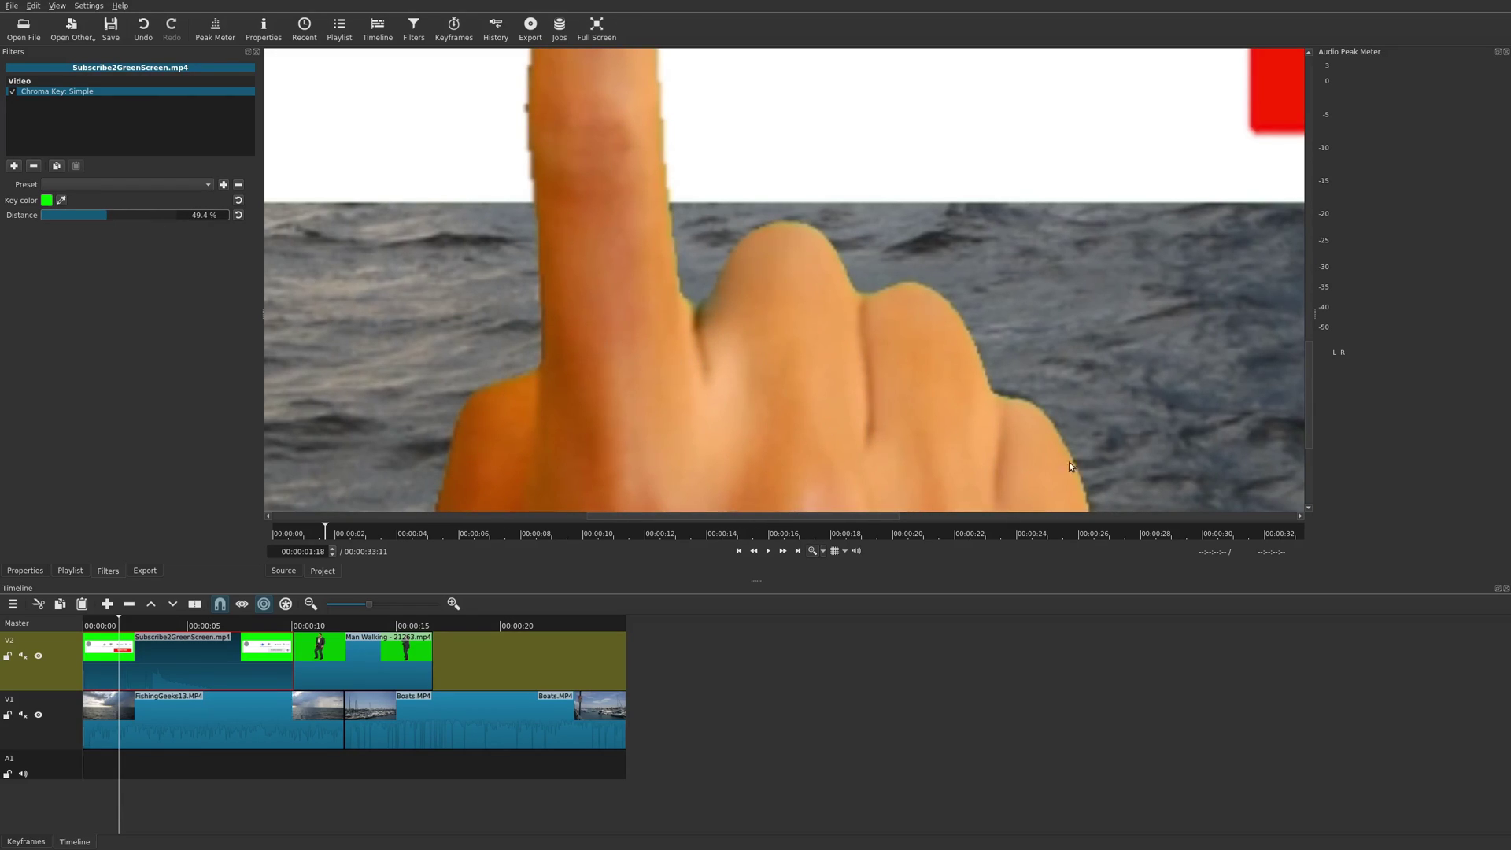
{"action": "left_click", "coordinate": [823, 552]}
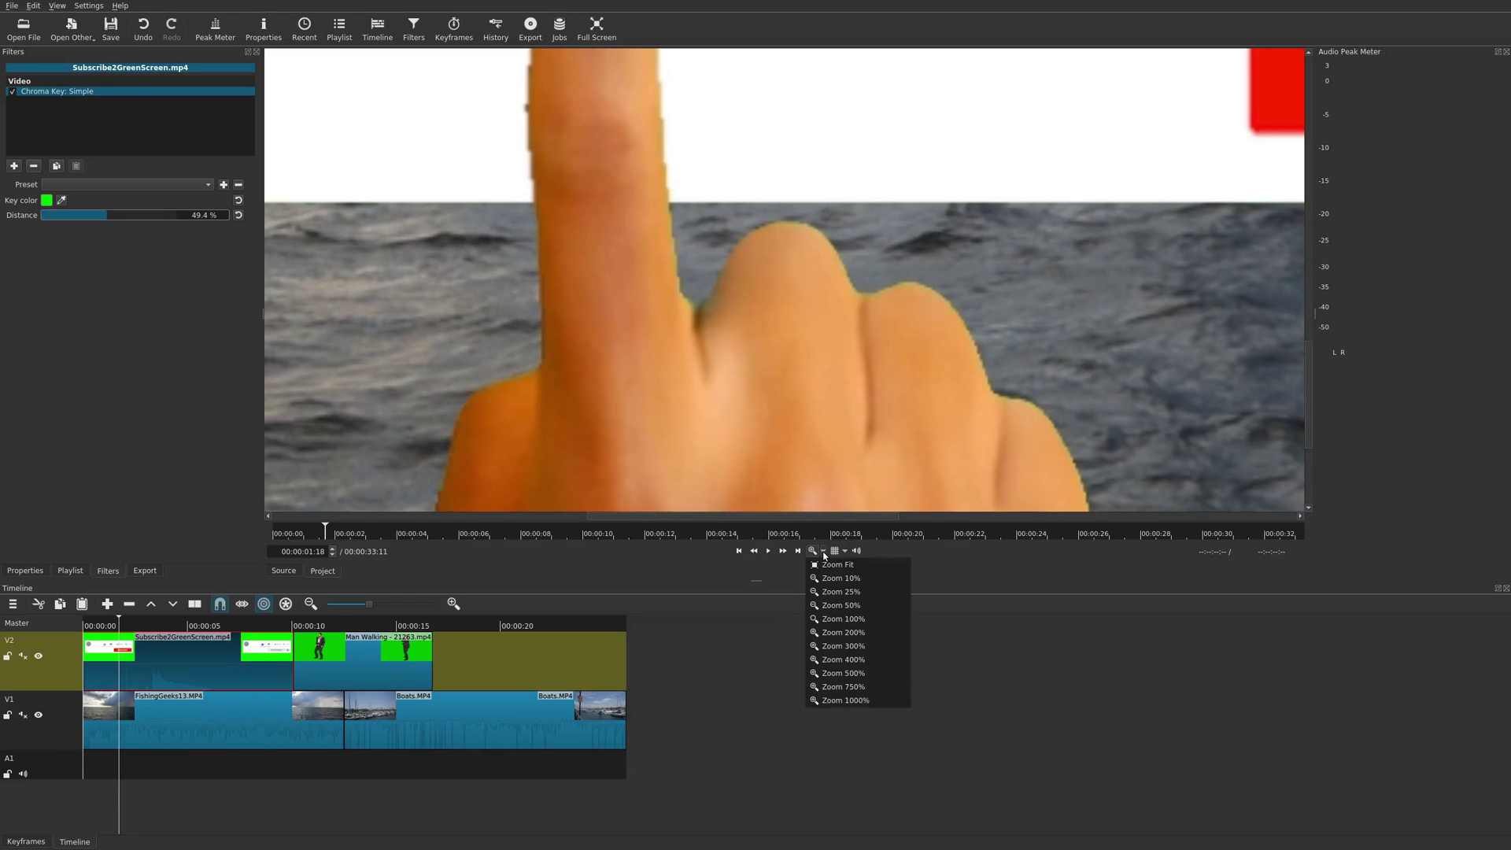
{"action": "left_click", "coordinate": [831, 565]}
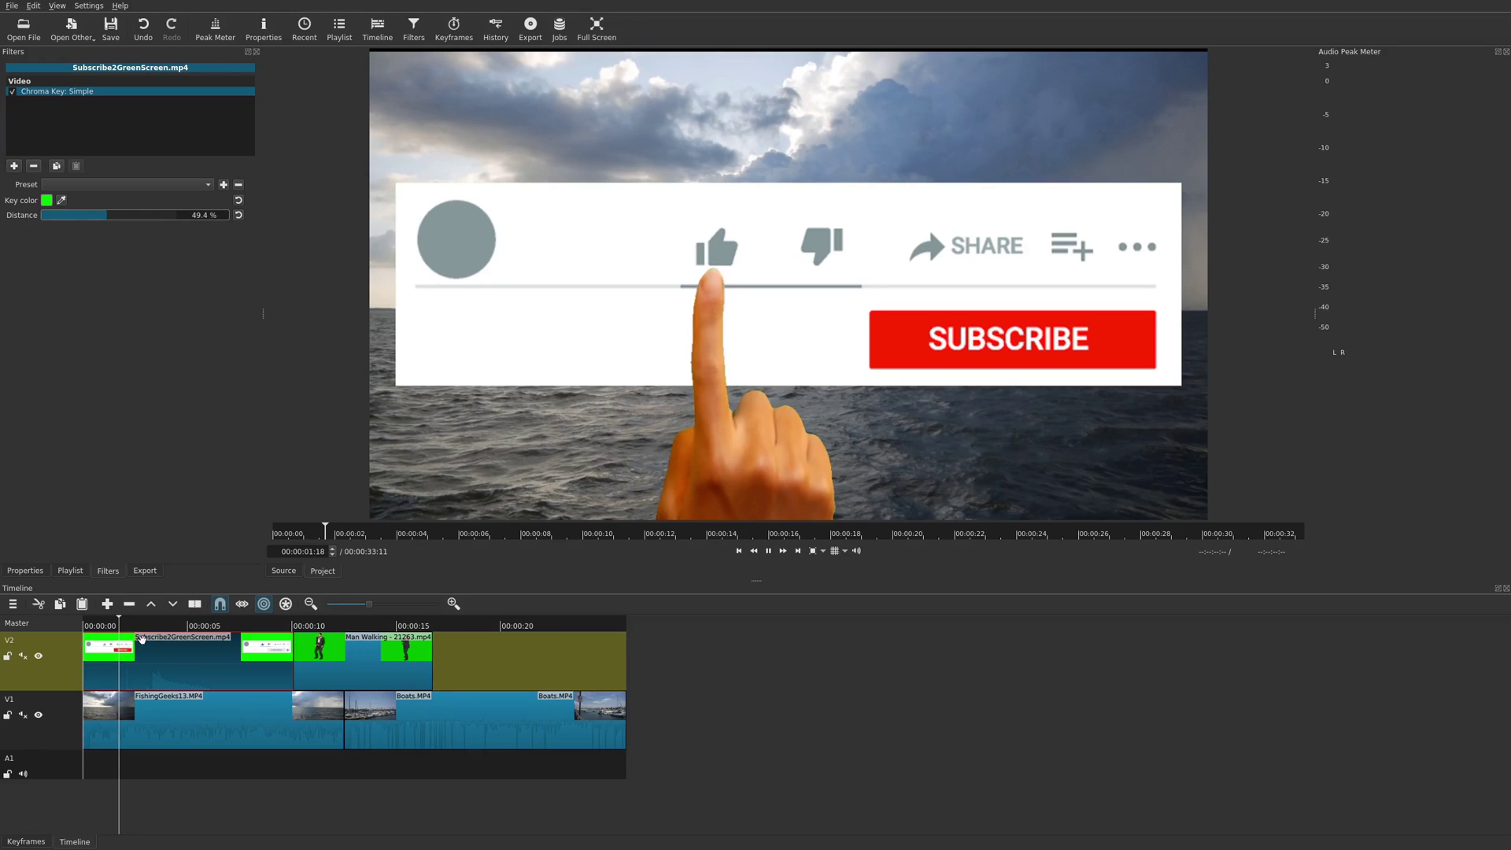
Play the subscribe clip and the dancing man section to review the key.
{"action": "key", "text": "space"}
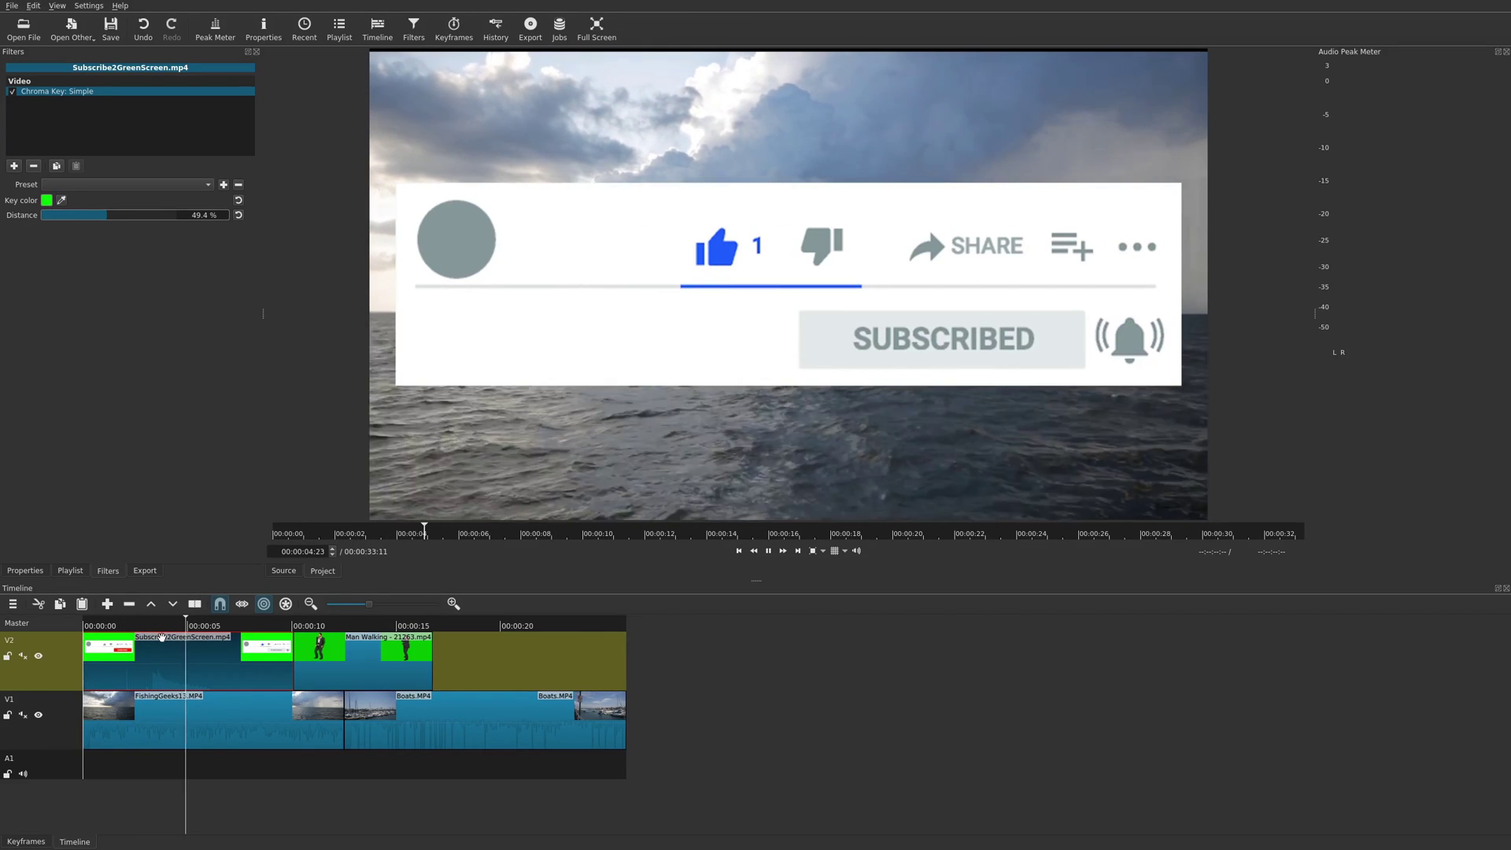
{"action": "key", "text": "space"}
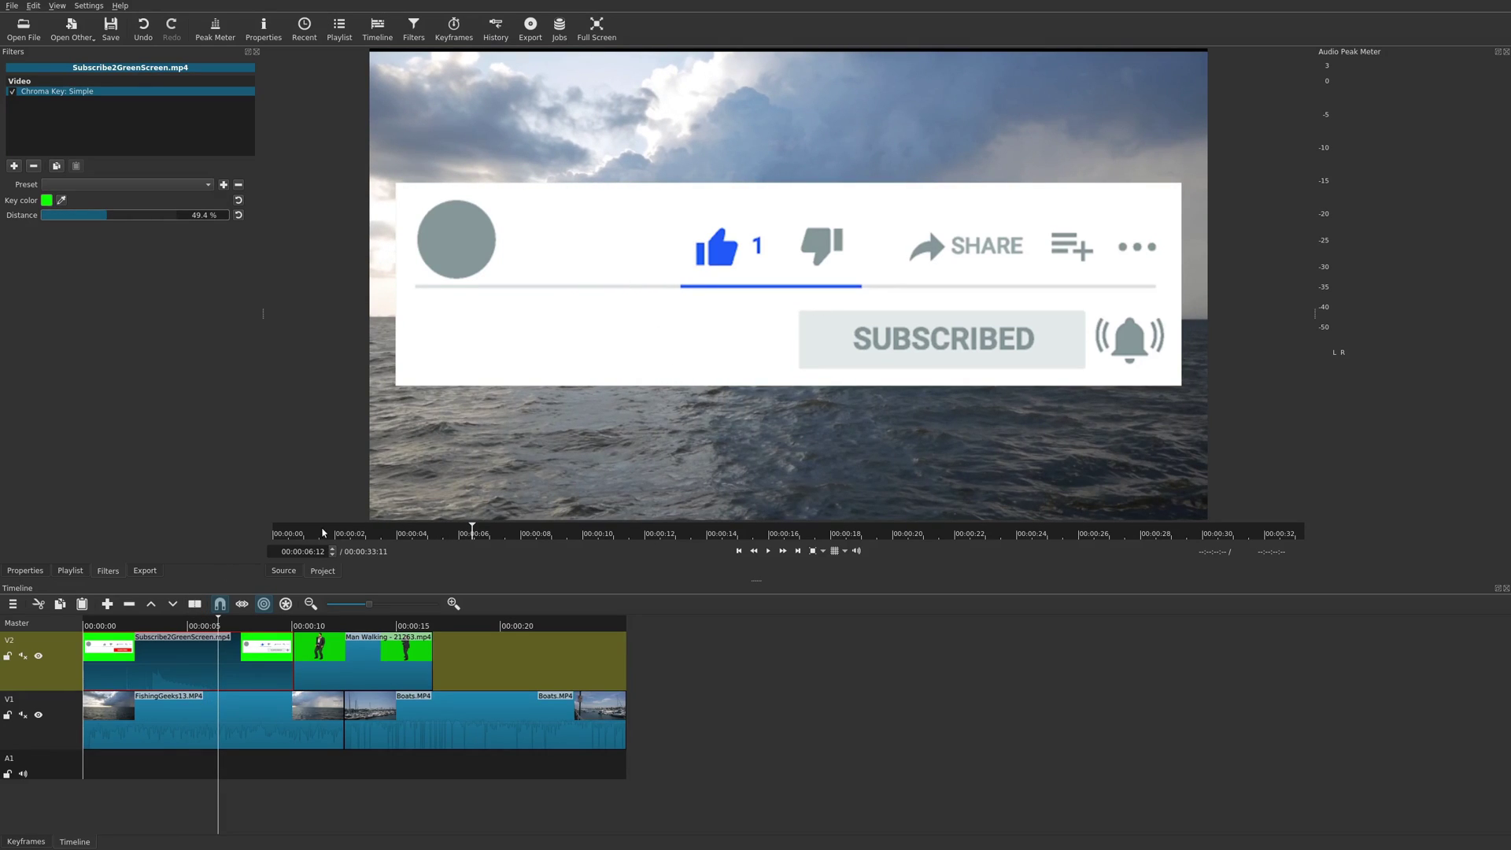
{"action": "left_click", "coordinate": [290, 625]}
{"action": "key", "text": "space"}
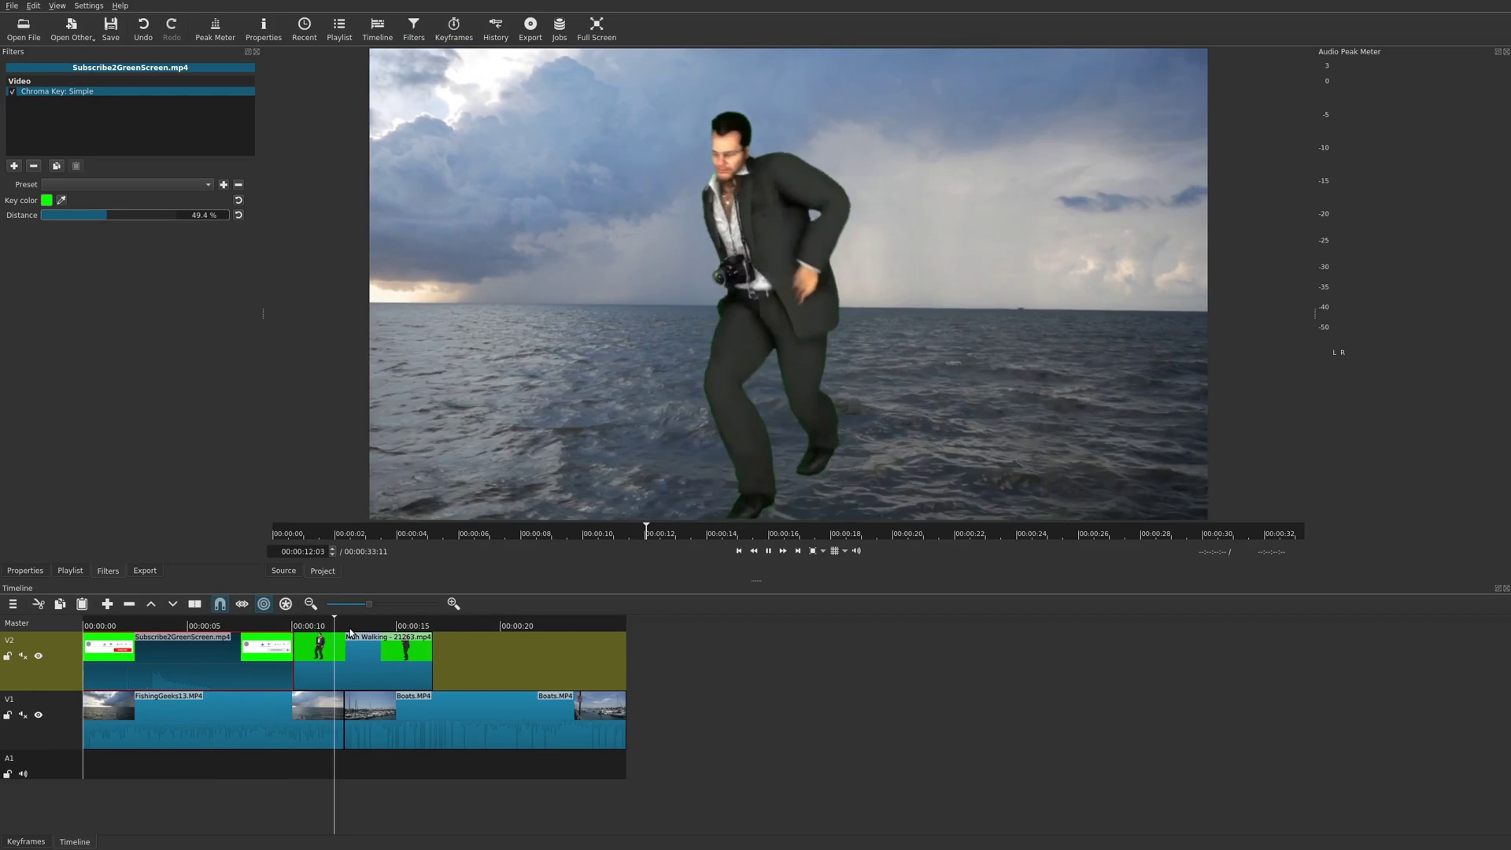
{"action": "key", "text": "space"}
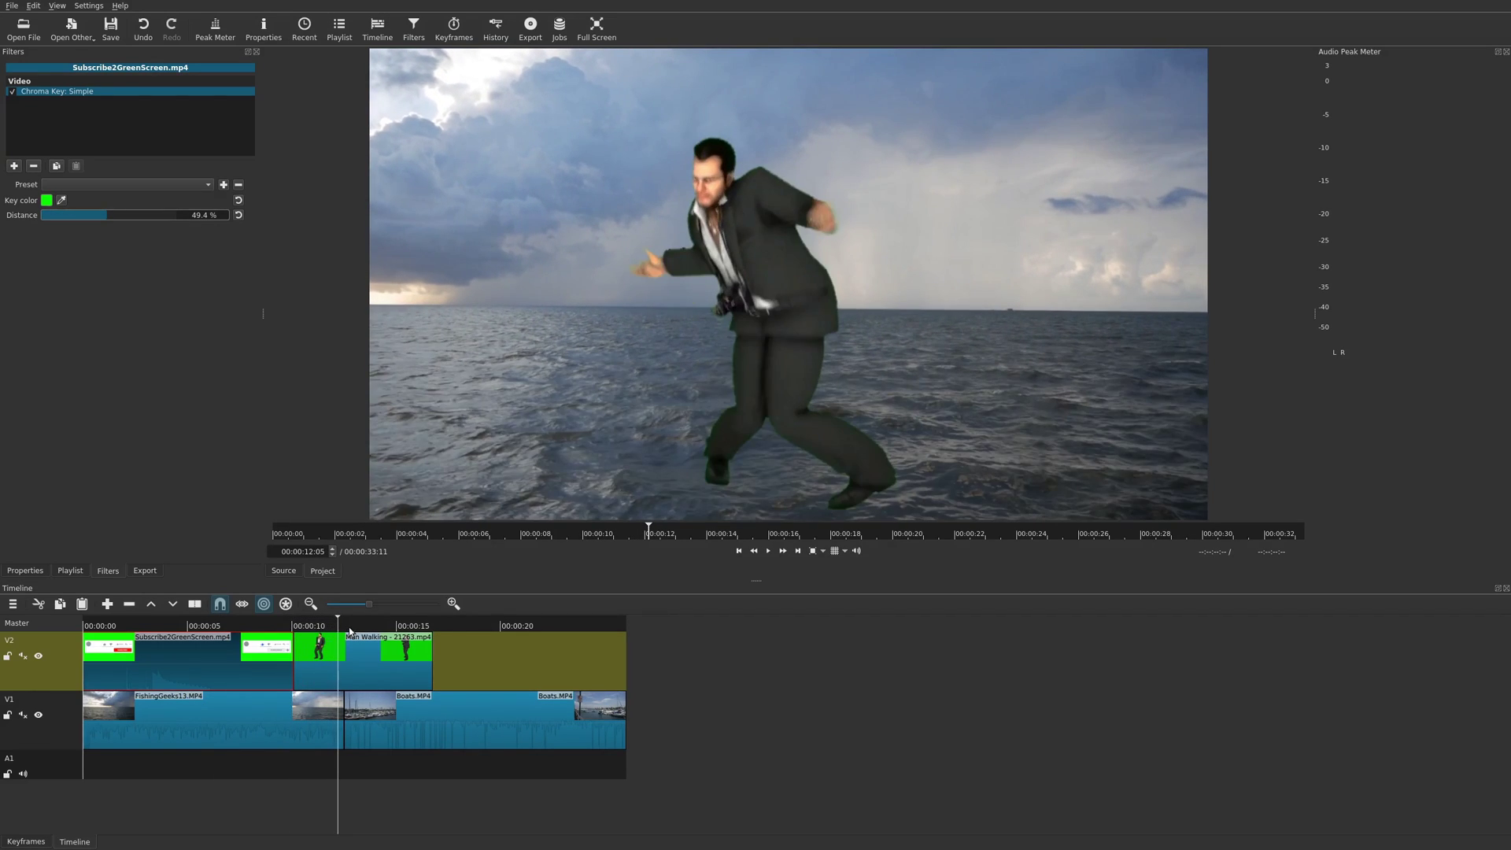
Select the Man Walking clip and delete all four of its filters.
{"action": "left_click", "coordinate": [367, 669]}
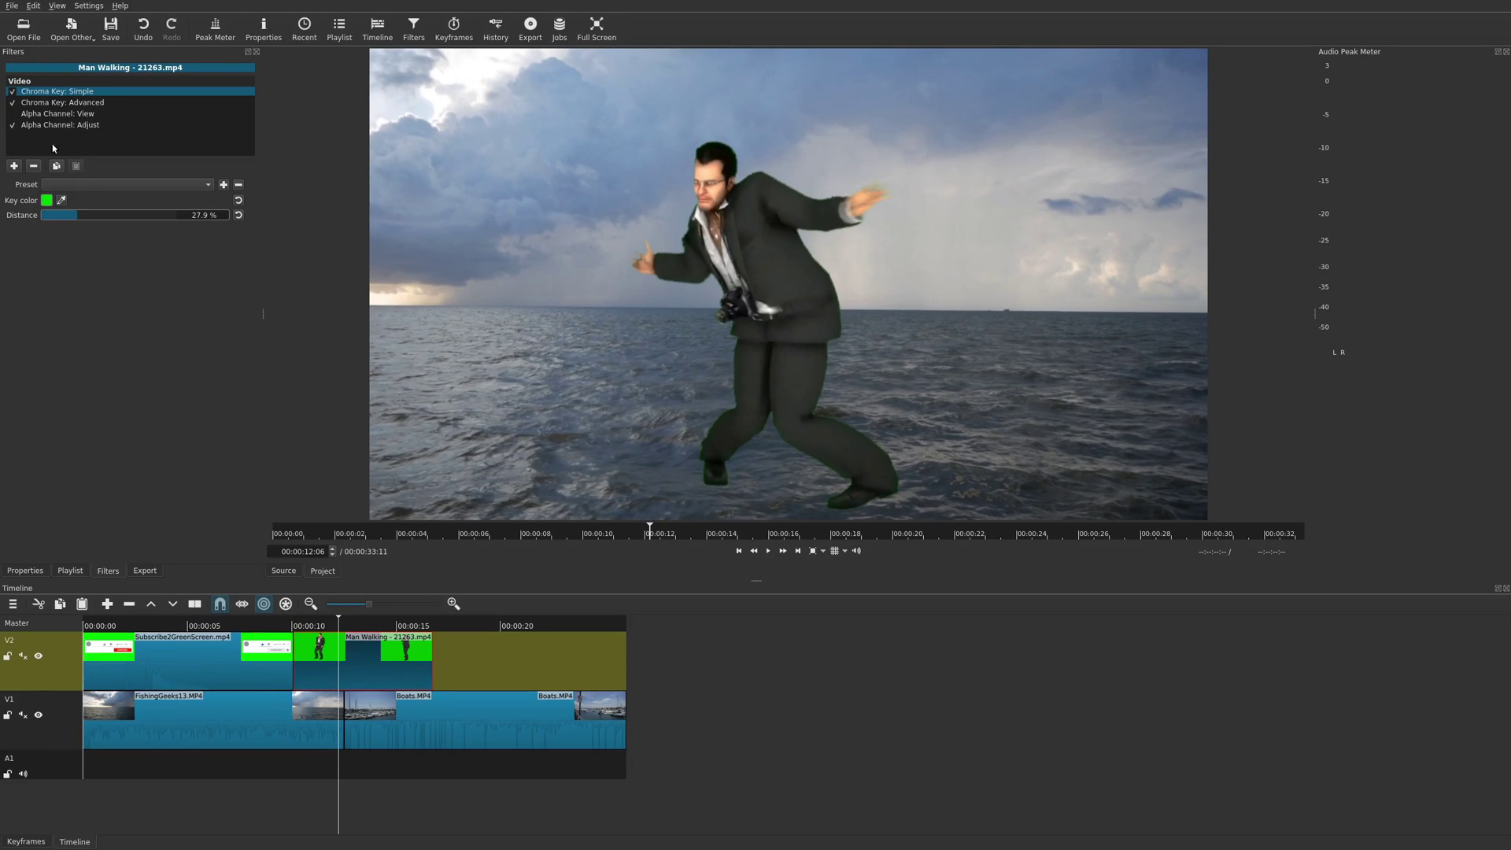
{"action": "left_click", "coordinate": [35, 166]}
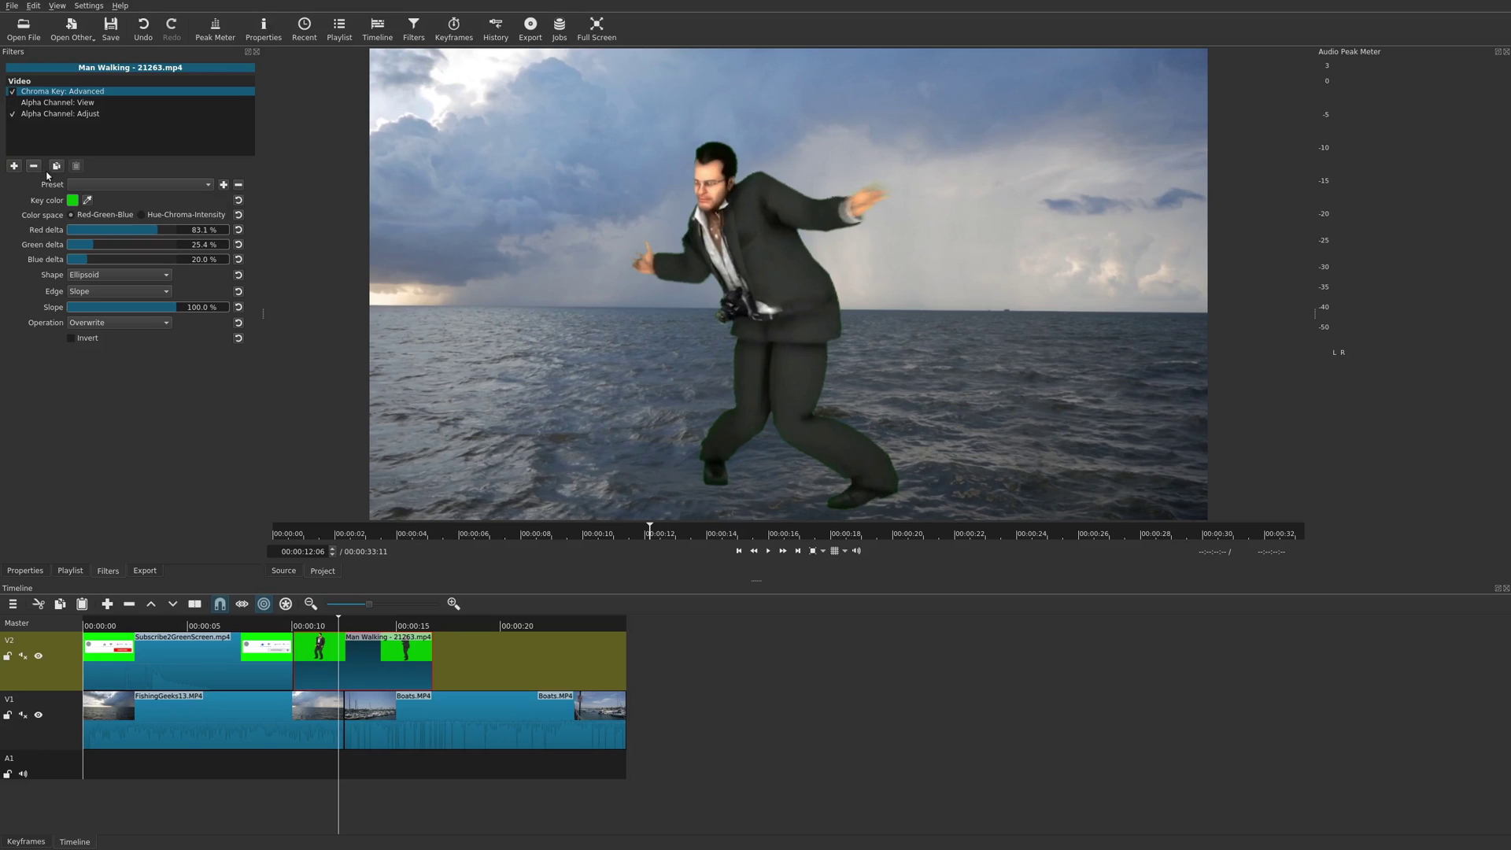
{"action": "left_click", "coordinate": [35, 166]}
{"action": "left_click", "coordinate": [35, 166]}
{"action": "left_click", "coordinate": [34, 166]}
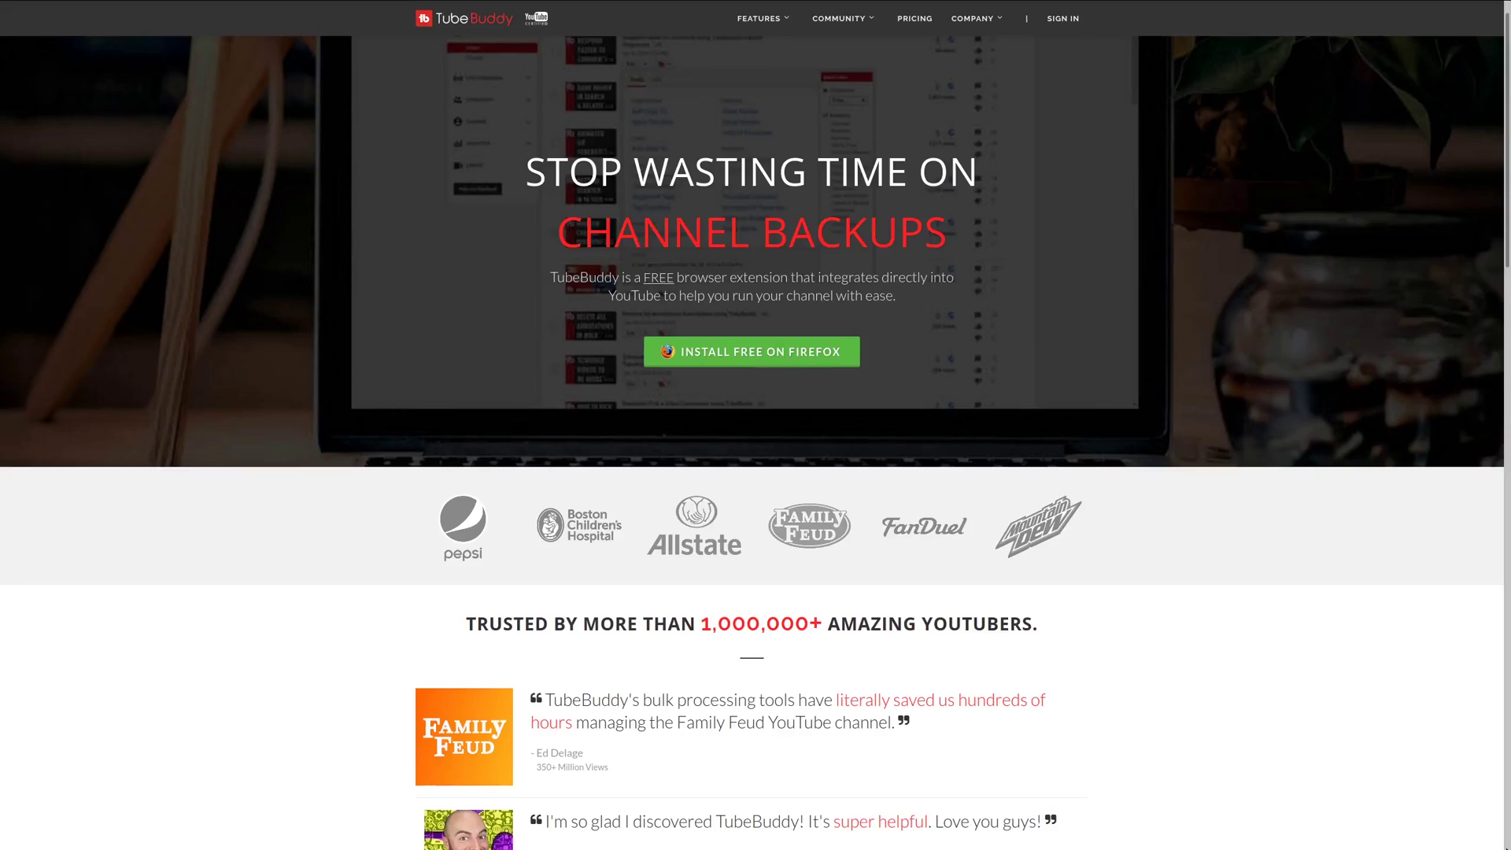
{"action": "scroll", "coordinate": [752, 443], "scroll_direction": "down", "scroll_amount": 1}
Scroll the TubeBuddy homepage past the testimonials to the 'Work within YouTube' section.
{"action": "scroll", "coordinate": [751, 443], "scroll_direction": "down", "scroll_amount": 3}
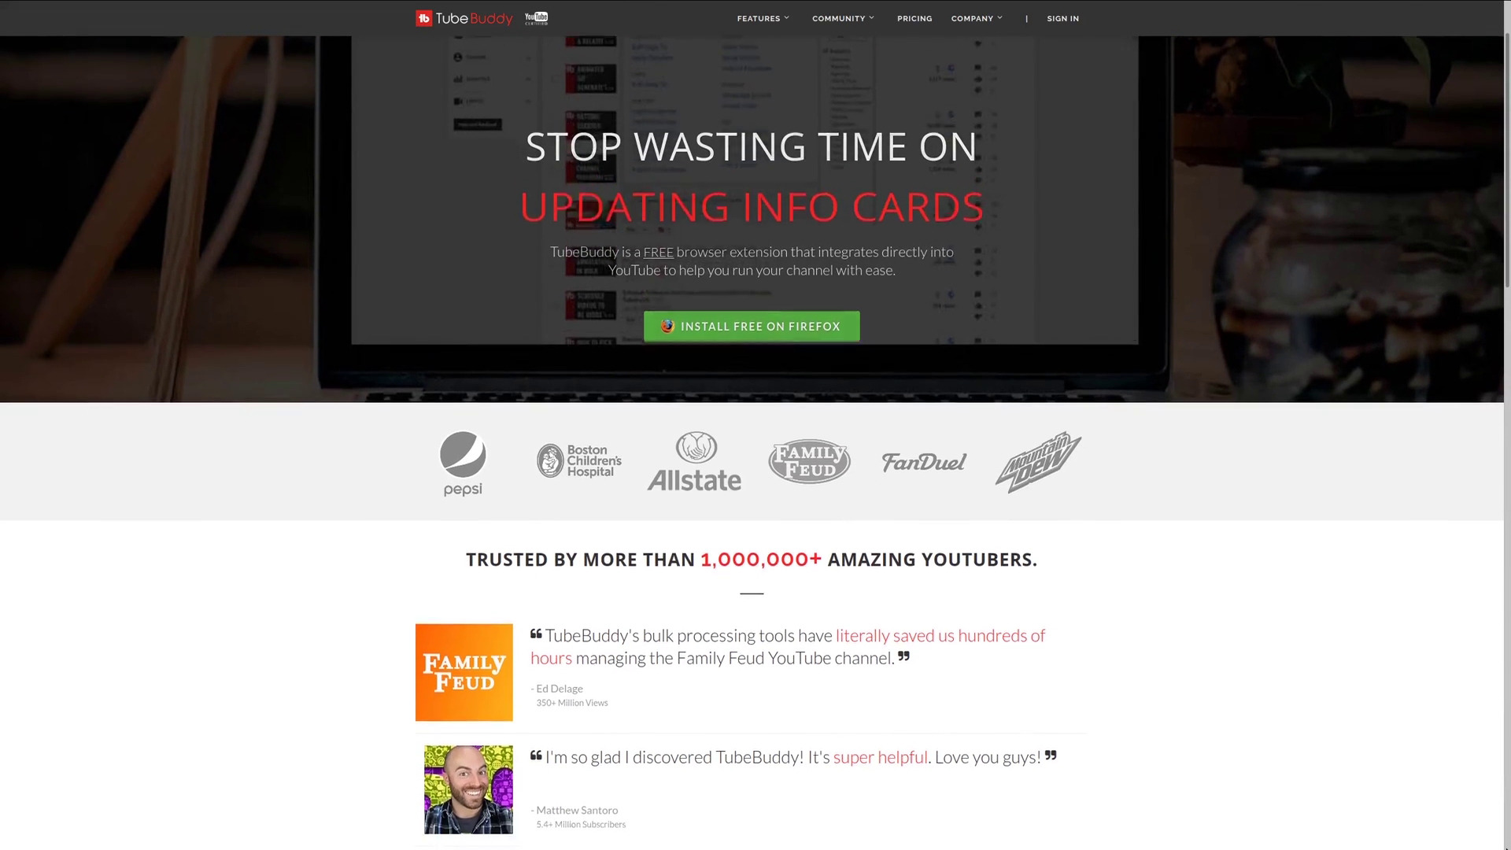
{"action": "scroll", "coordinate": [752, 442], "scroll_direction": "down", "scroll_amount": 1}
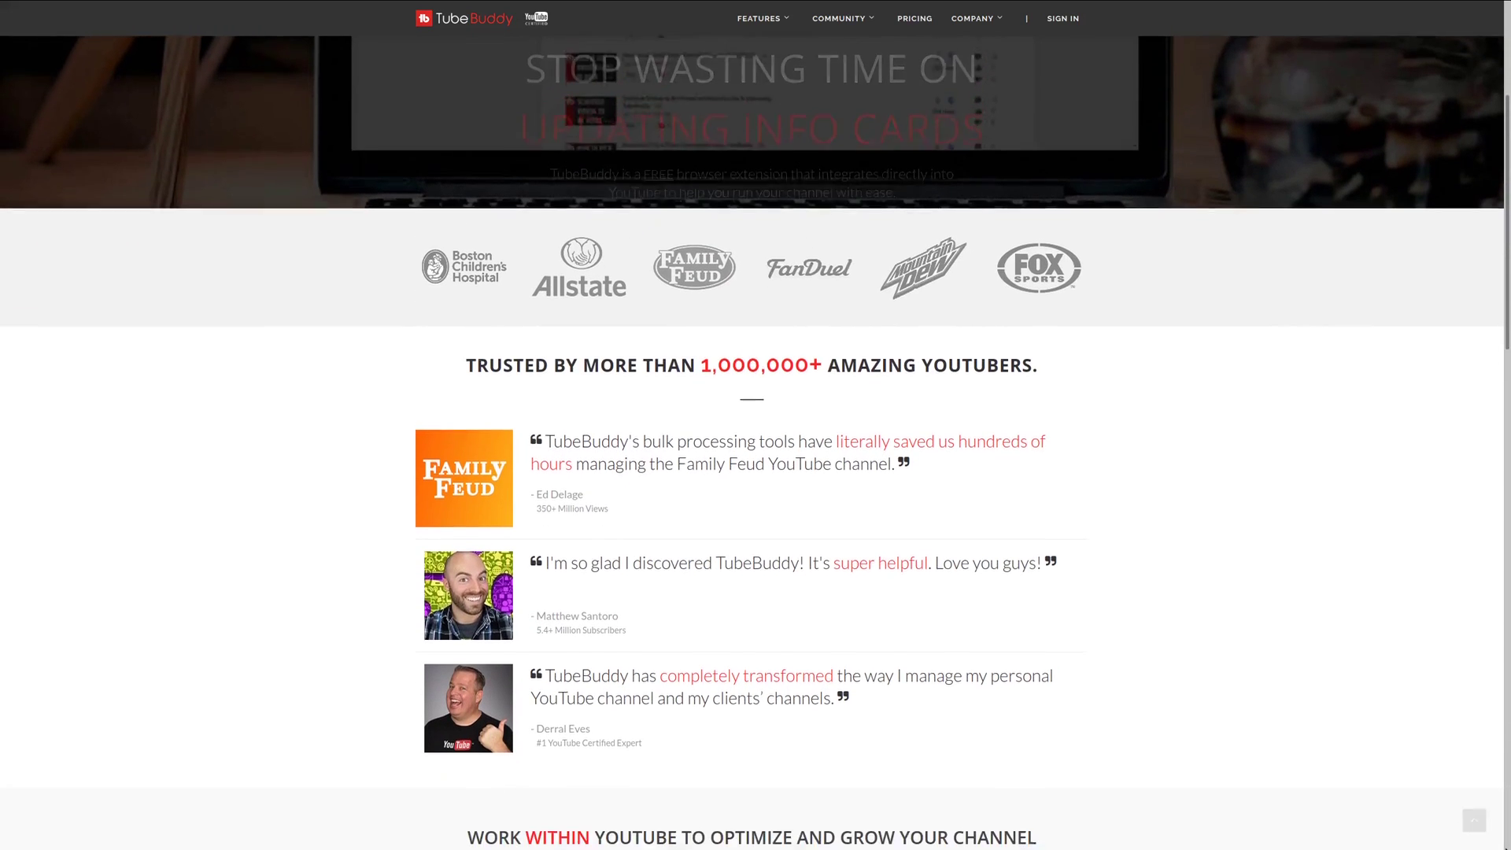
{"action": "scroll", "coordinate": [752, 442], "scroll_direction": "down", "scroll_amount": 2}
{"action": "scroll", "coordinate": [752, 442], "scroll_direction": "down", "scroll_amount": 1}
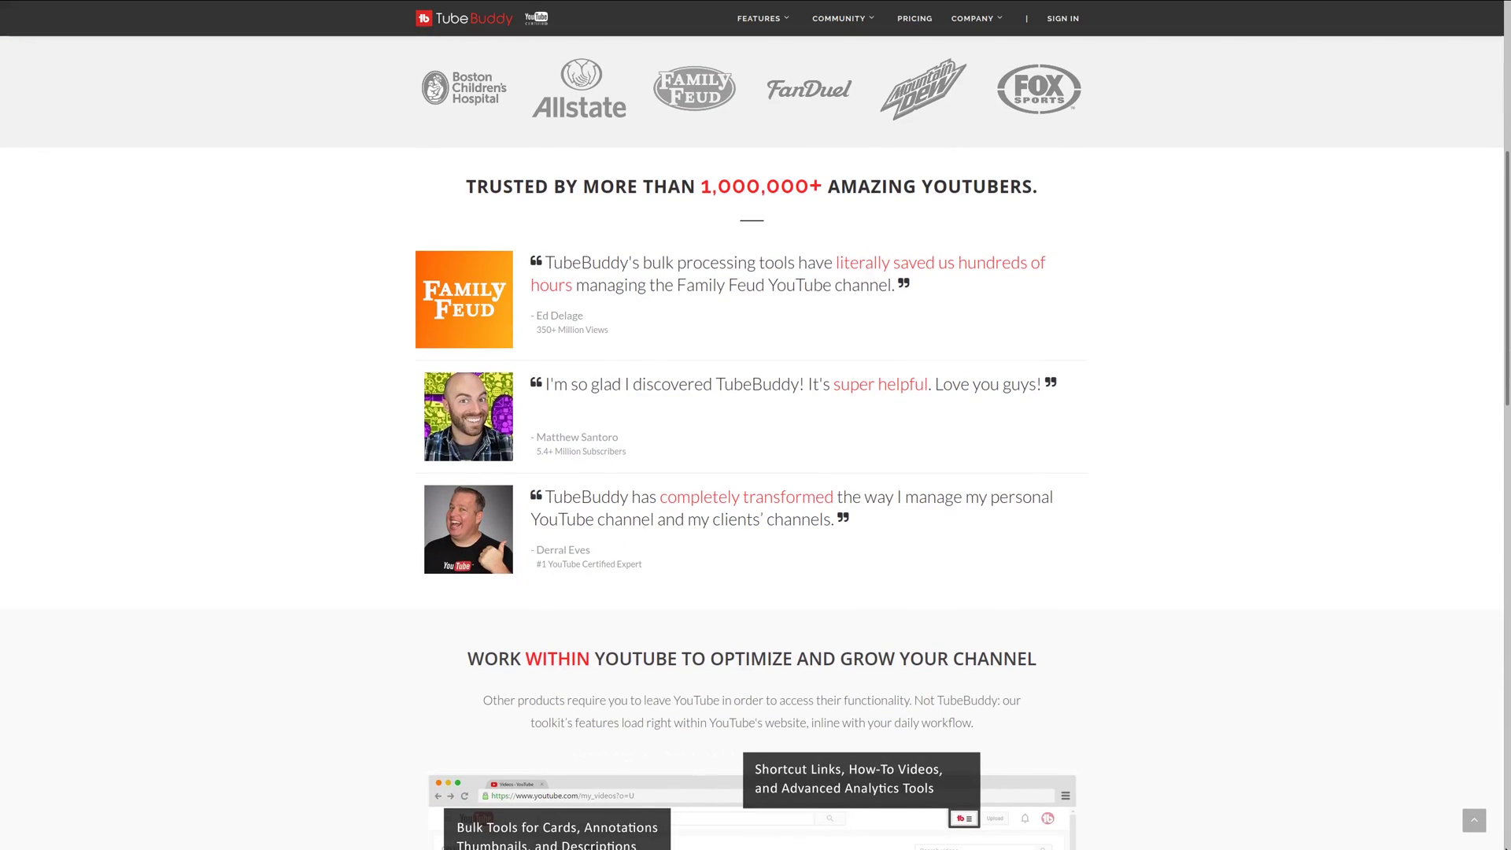
{"action": "scroll", "coordinate": [752, 442], "scroll_direction": "down", "scroll_amount": 2}
{"action": "scroll", "coordinate": [751, 443], "scroll_direction": "down", "scroll_amount": 3}
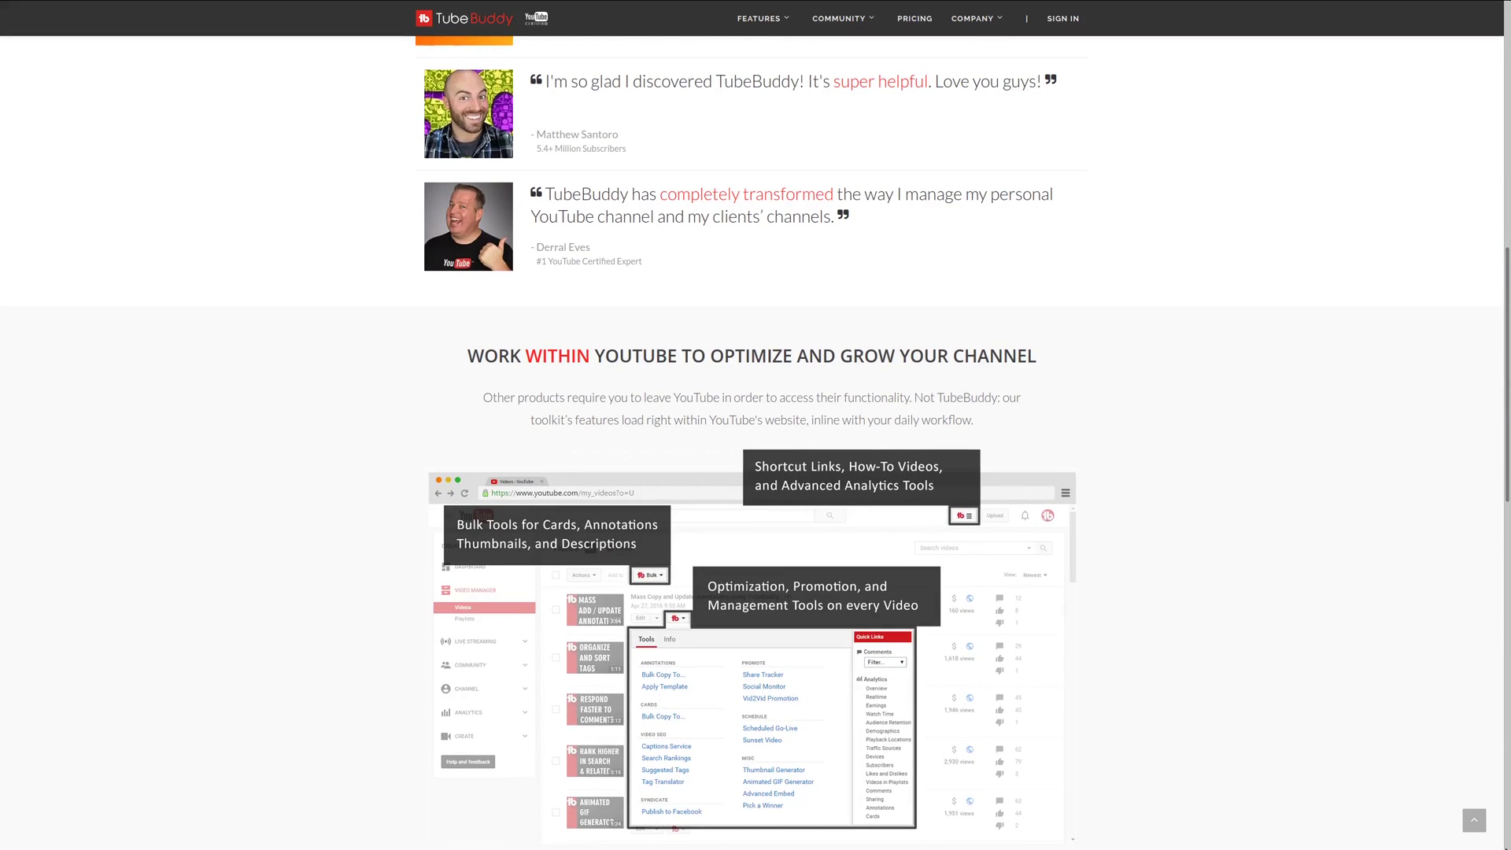
{"action": "scroll", "coordinate": [752, 442], "scroll_direction": "down", "scroll_amount": 1}
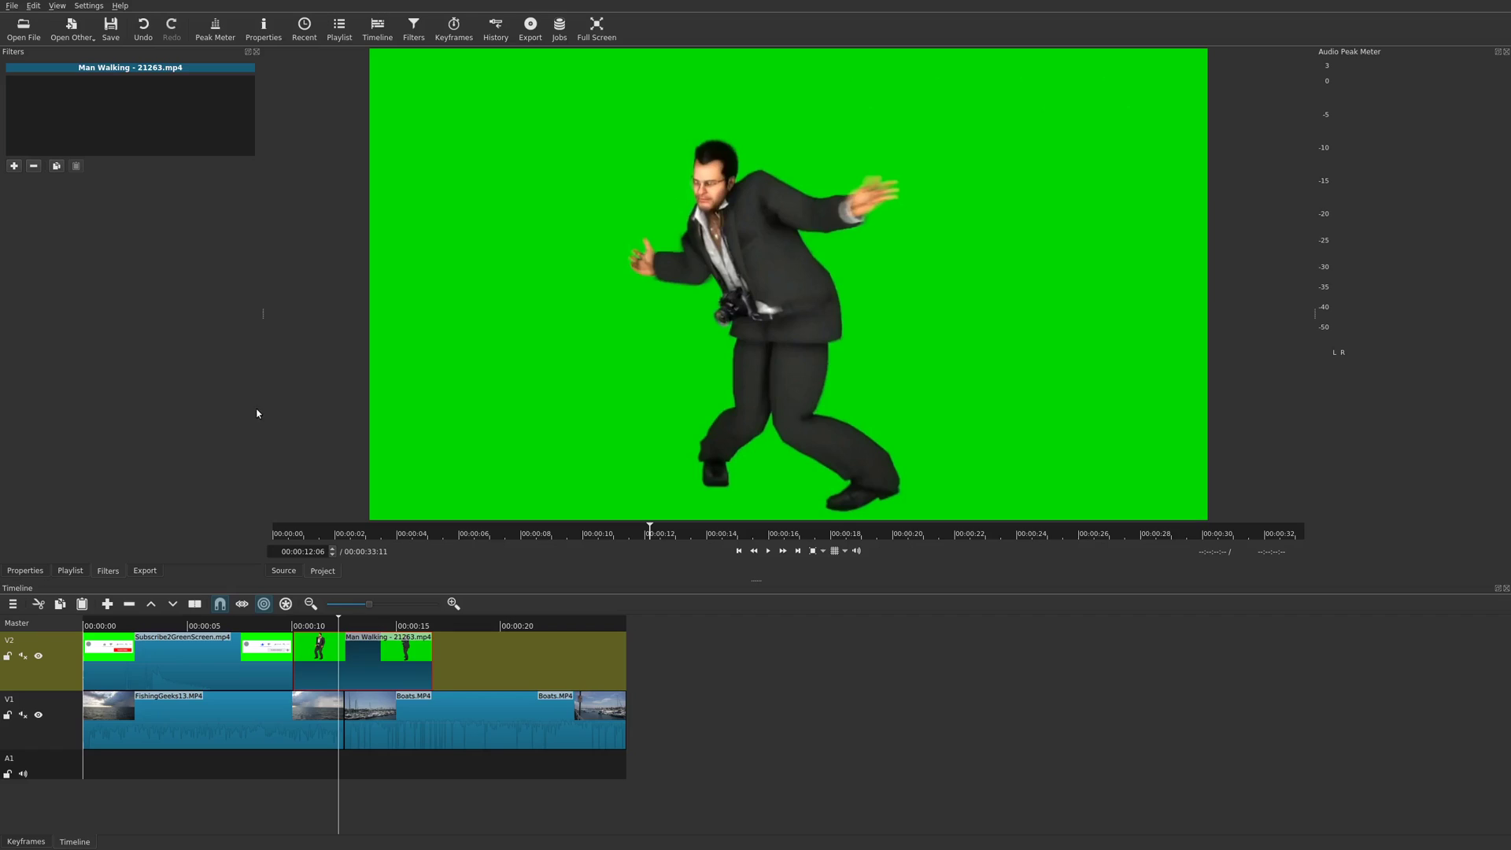
Apply a Chroma Key: Simple filter to the Man Walking clip.
{"action": "left_click", "coordinate": [13, 165]}
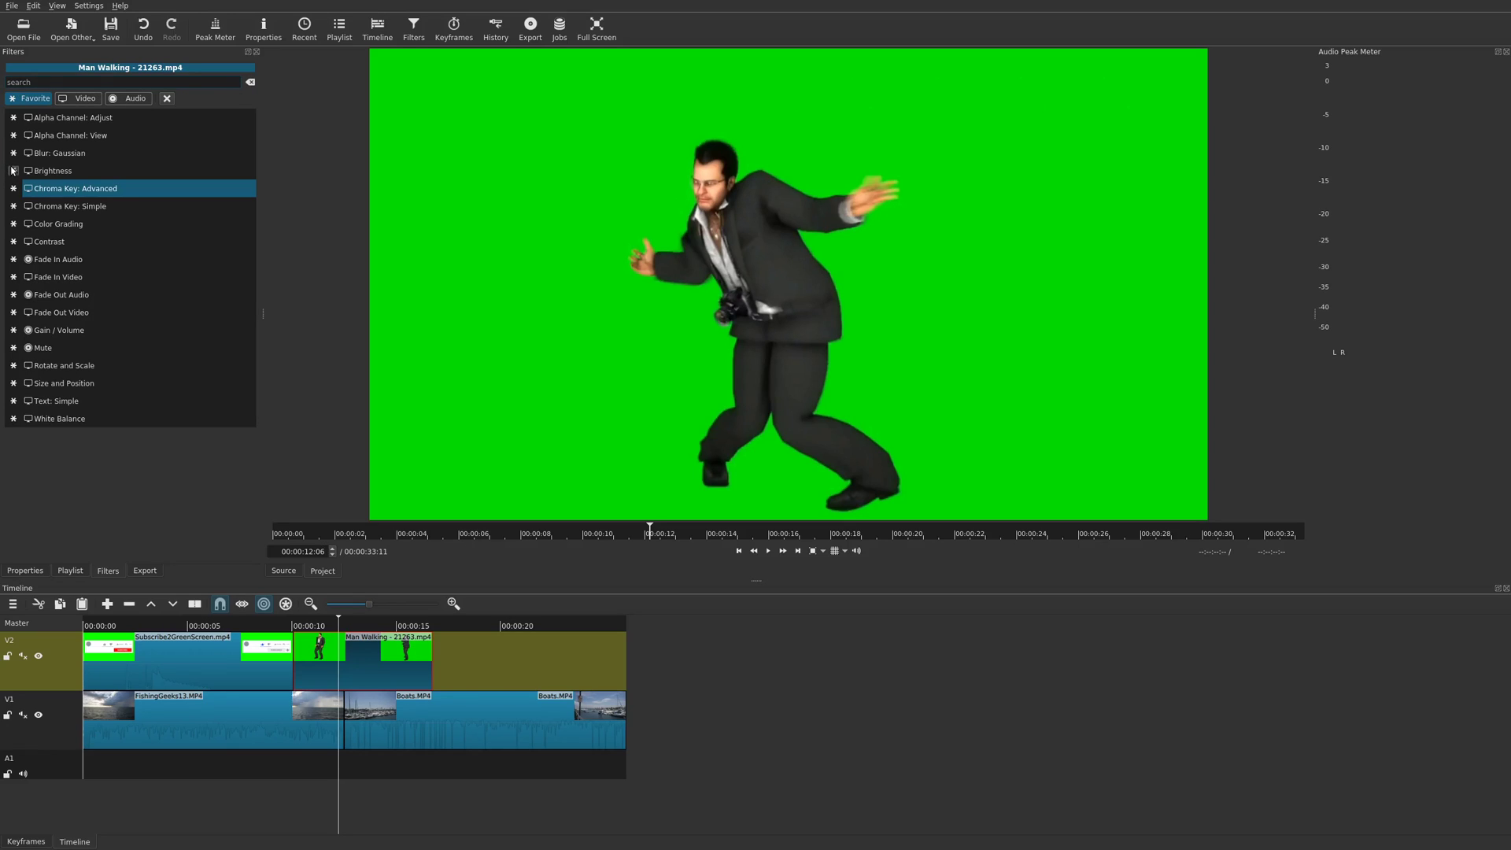
{"action": "left_click", "coordinate": [90, 208]}
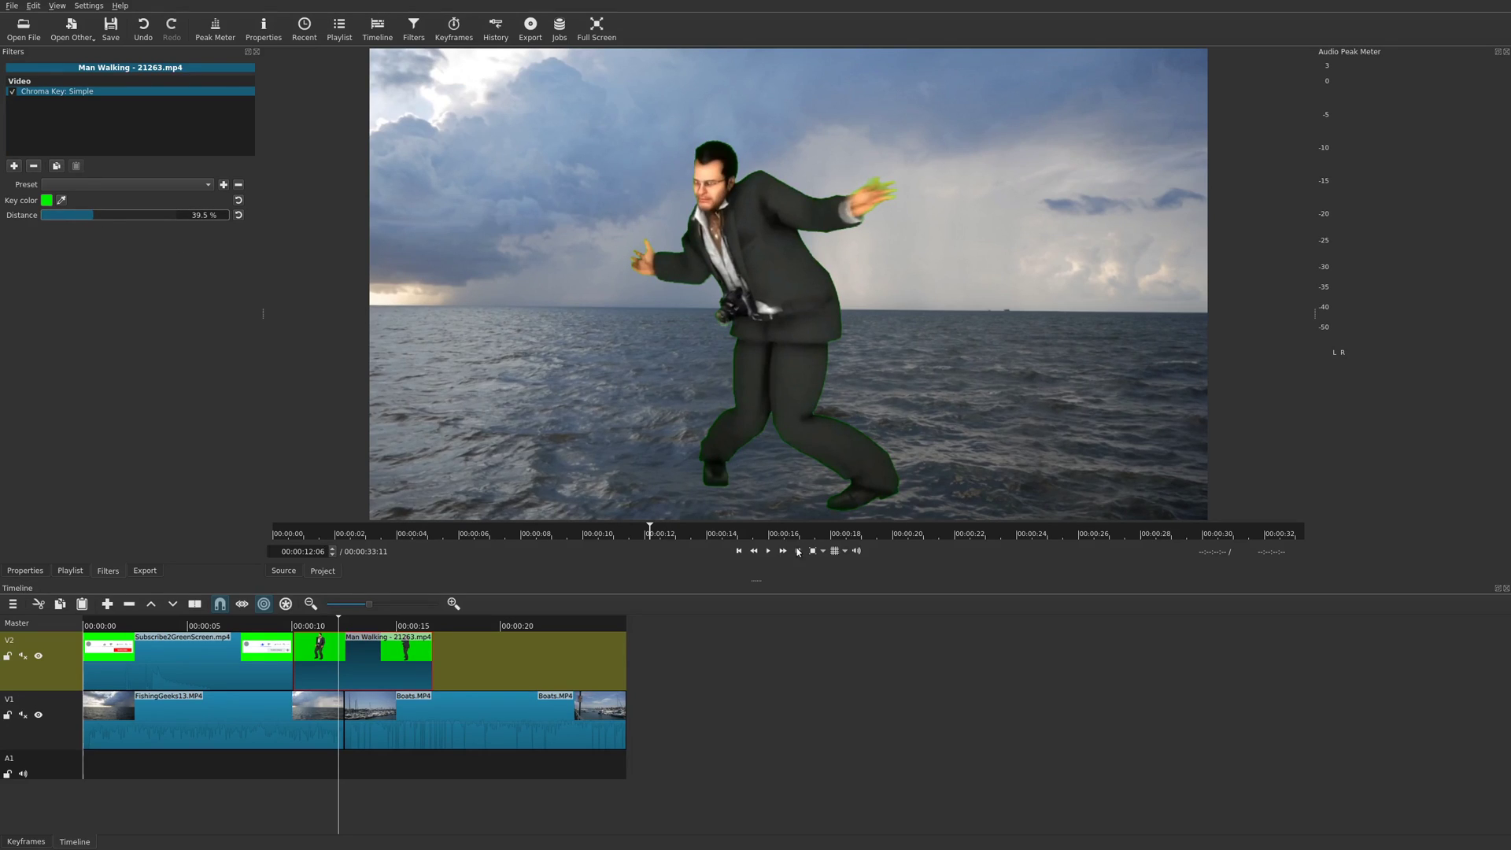
{"action": "left_click", "coordinate": [822, 551]}
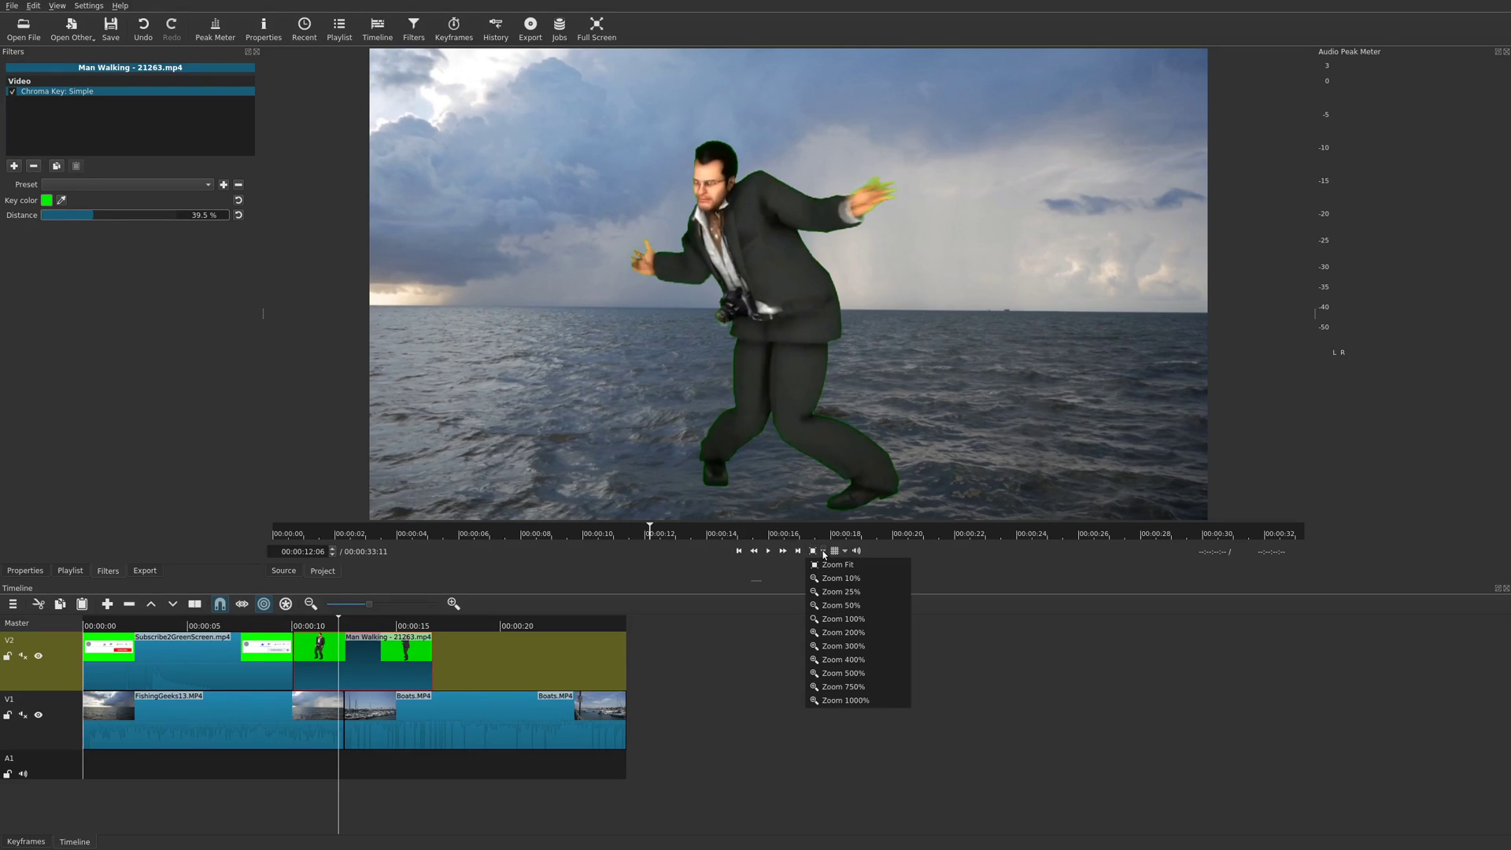
With the preview at 300%, raise the key Distance to 44.6%, then return to Zoom Fit.
{"action": "left_click", "coordinate": [848, 646]}
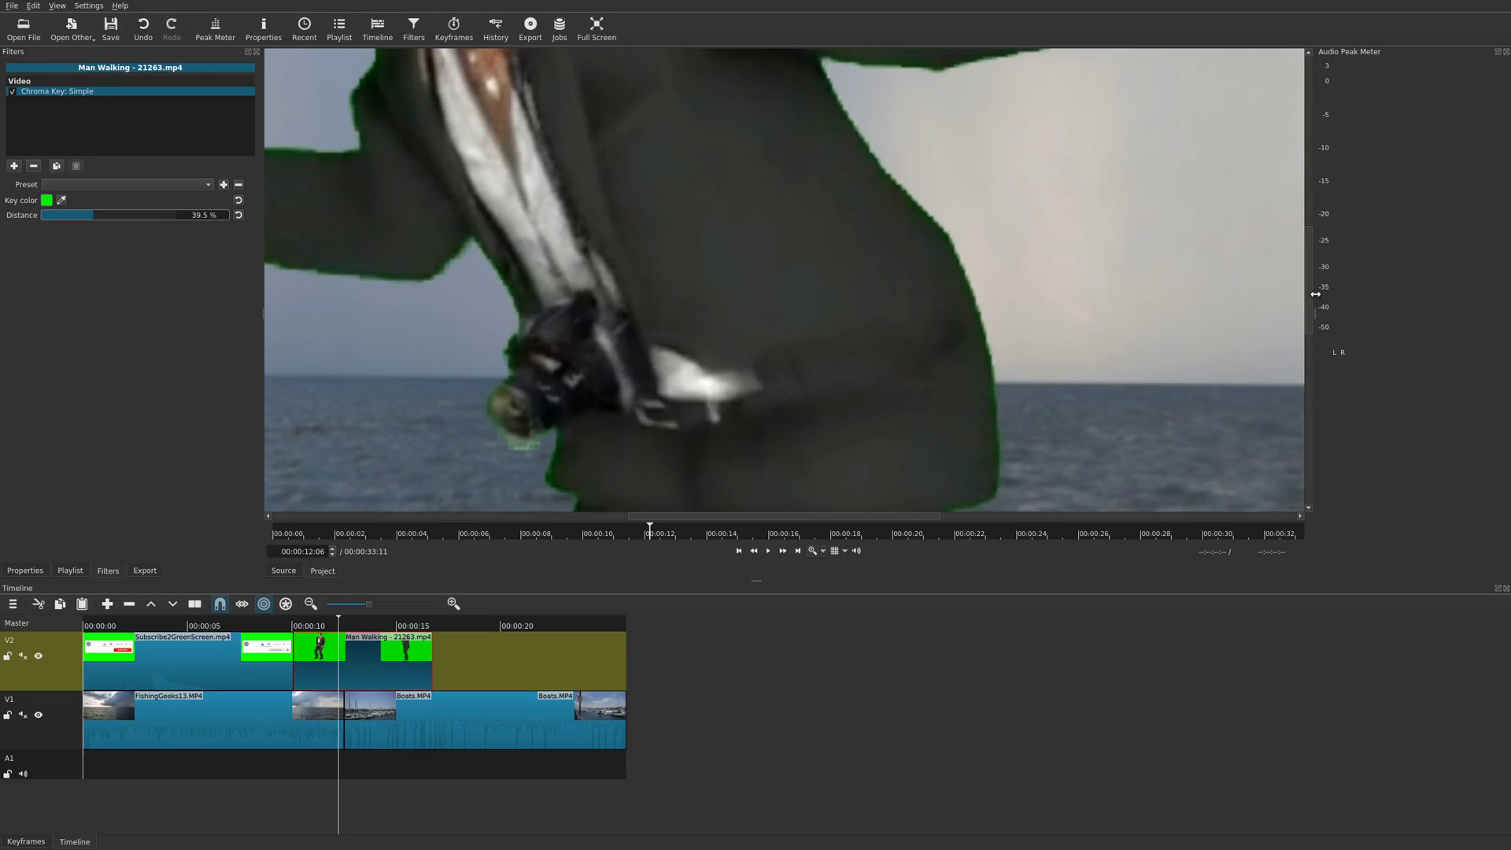
{"action": "left_click_drag", "start_coordinate": [1308, 291], "coordinate": [1307, 328]}
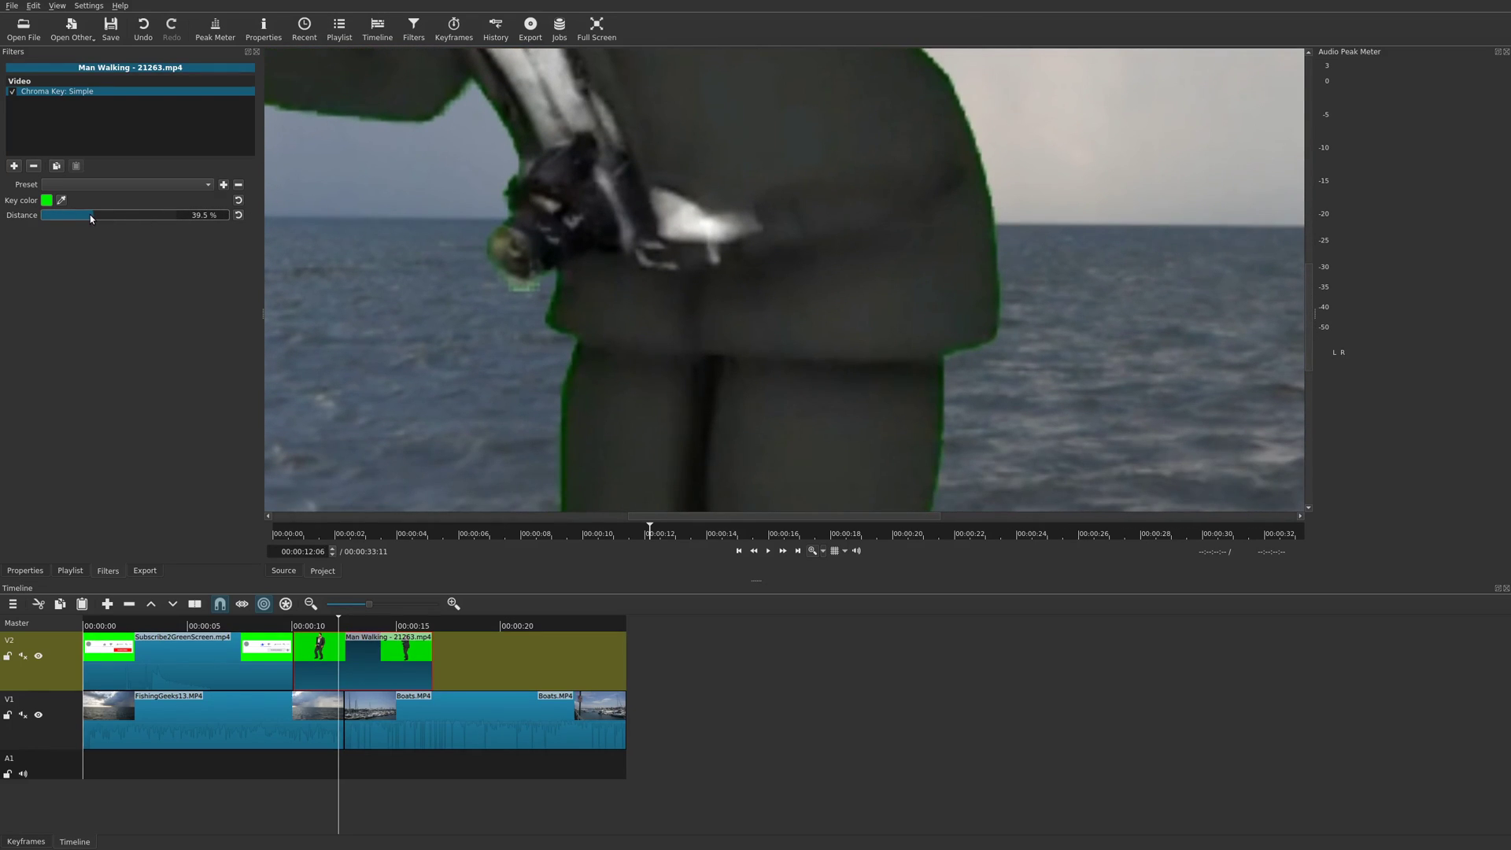
{"action": "left_click_drag", "start_coordinate": [89, 214], "coordinate": [101, 213]}
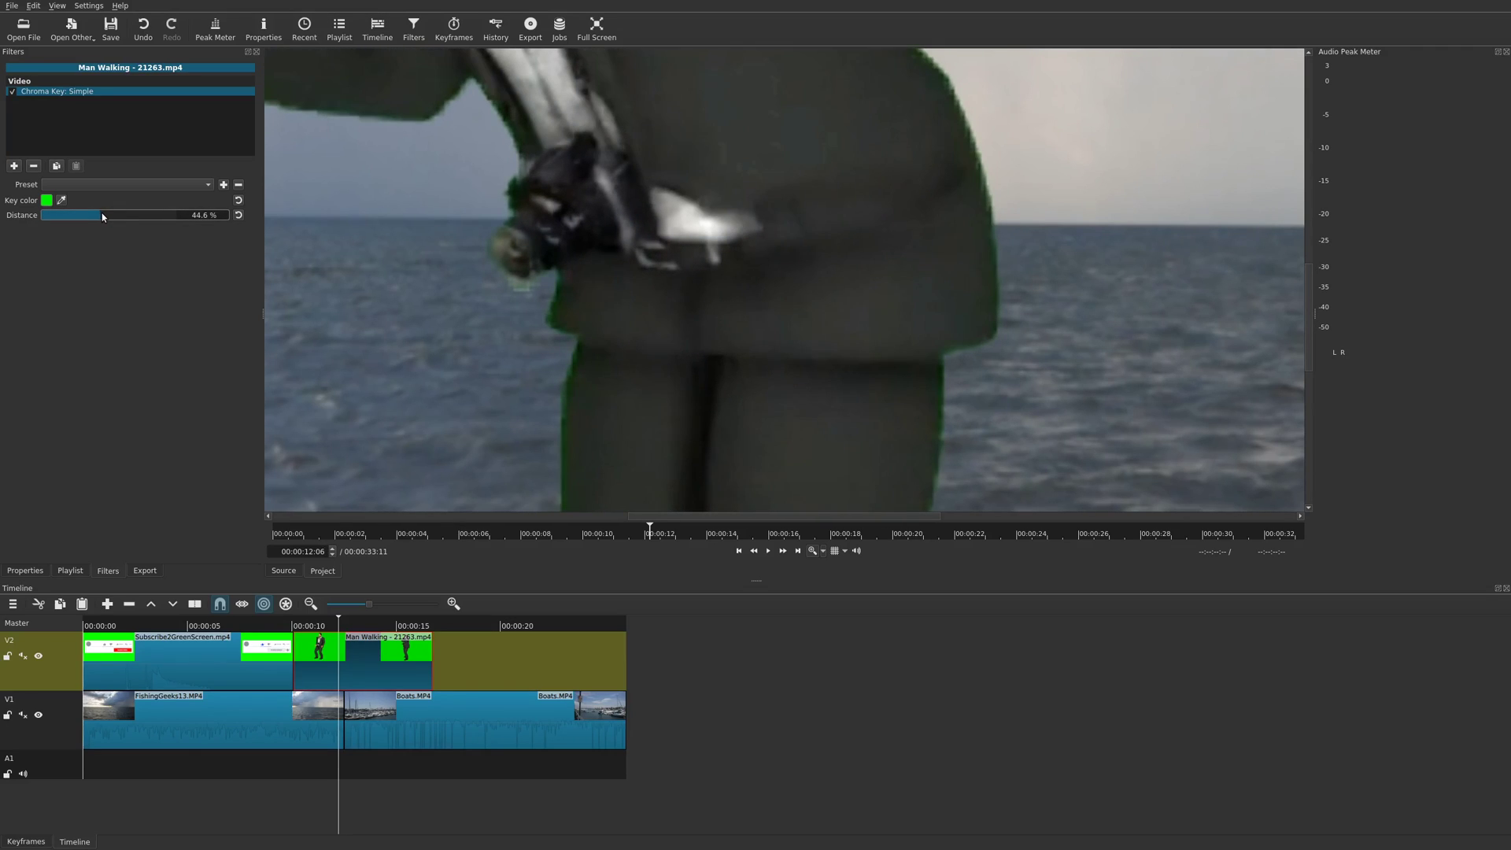
{"action": "left_click", "coordinate": [824, 552]}
{"action": "left_click", "coordinate": [824, 564]}
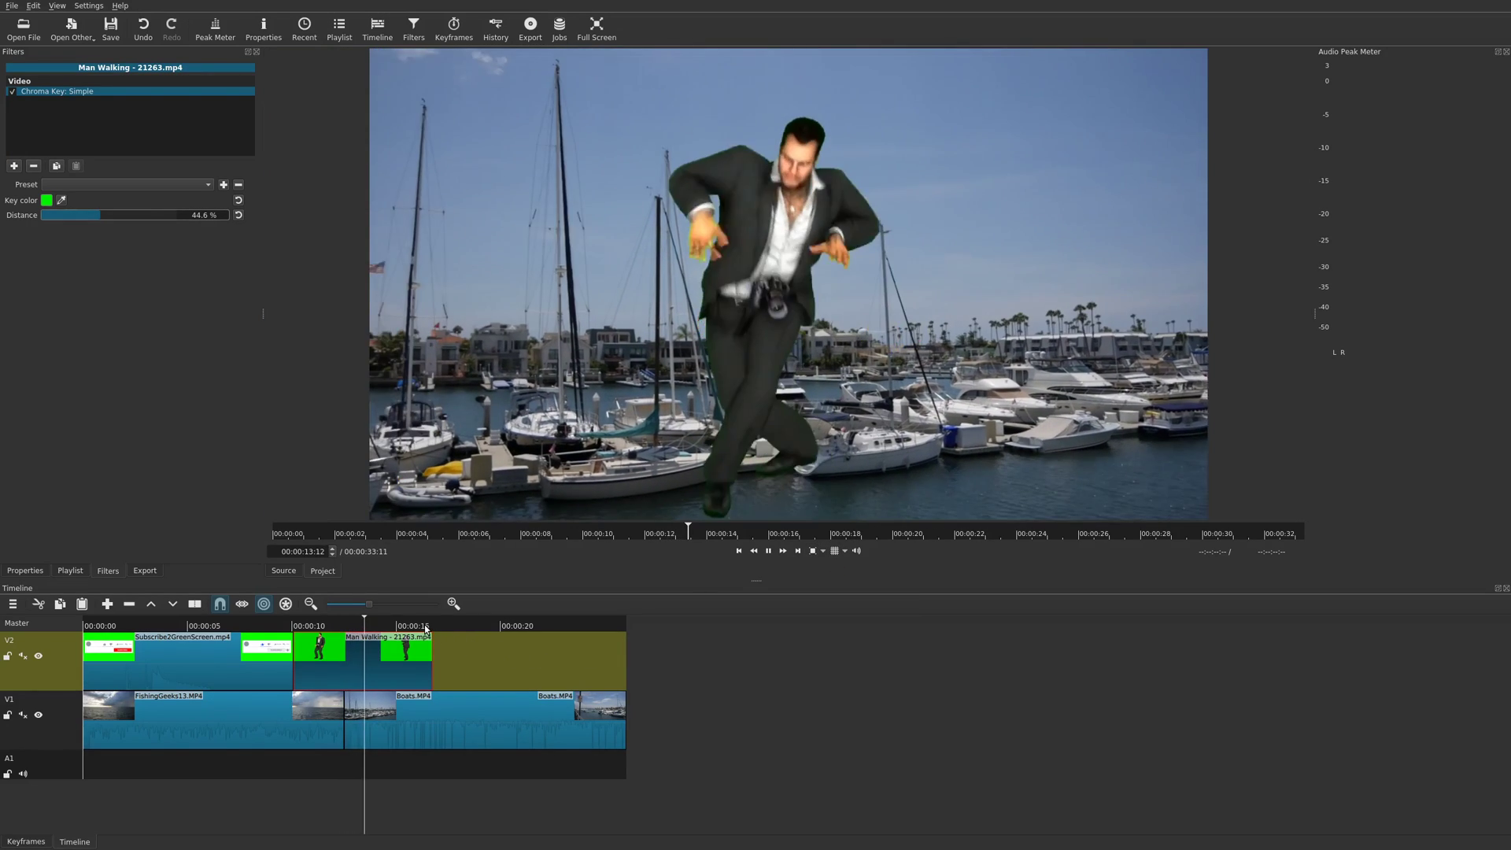
Play and scrub around 00:00:13:21–00:00:14:22 to review the dancer over the boats.
{"action": "left_click", "coordinate": [712, 335]}
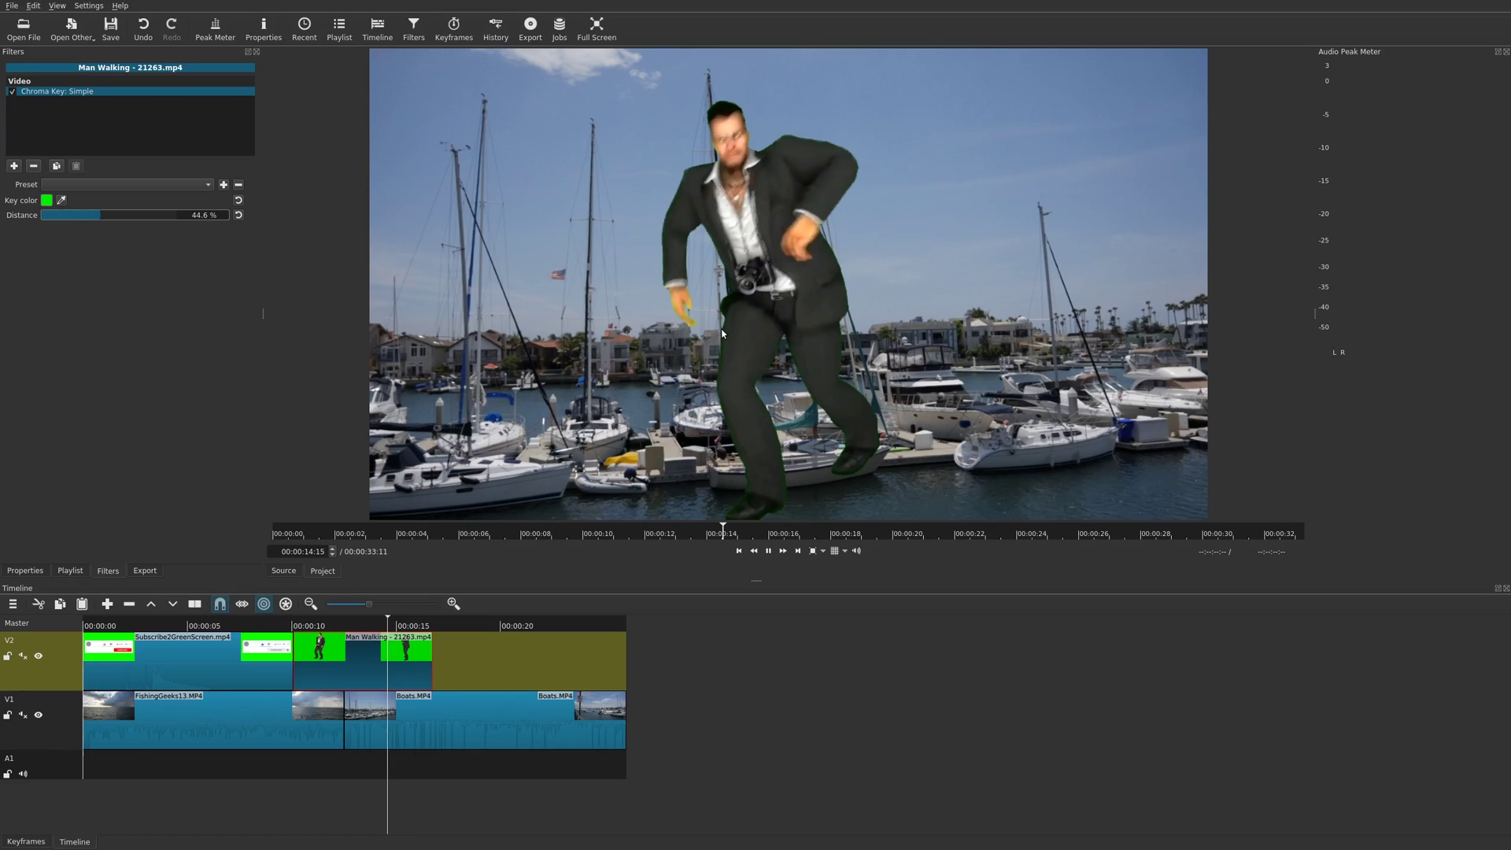
{"action": "left_click", "coordinate": [713, 326]}
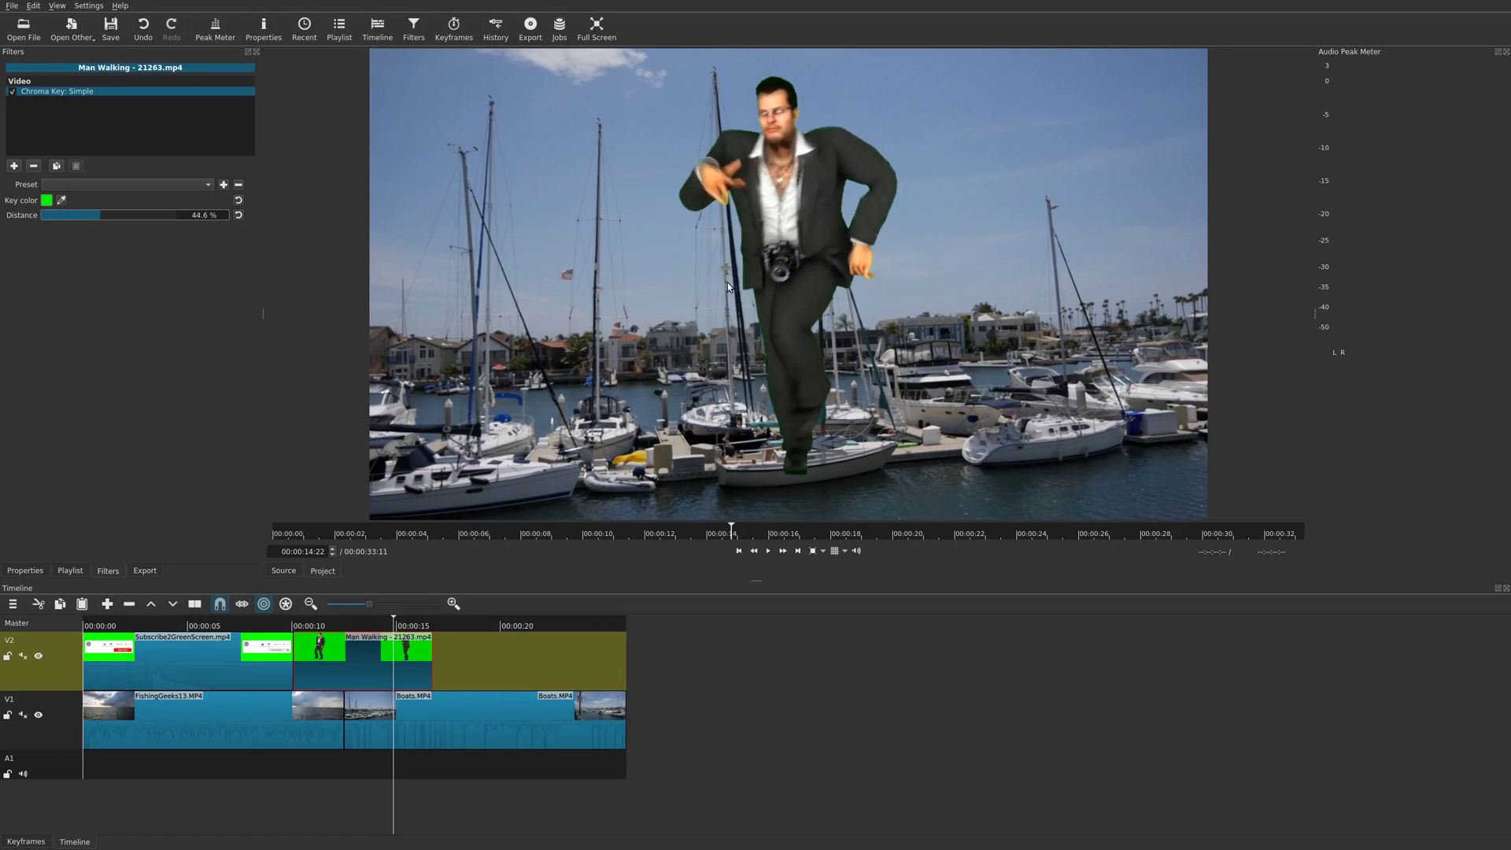
{"action": "key", "text": "Right"}
{"action": "left_click", "coordinate": [373, 626]}
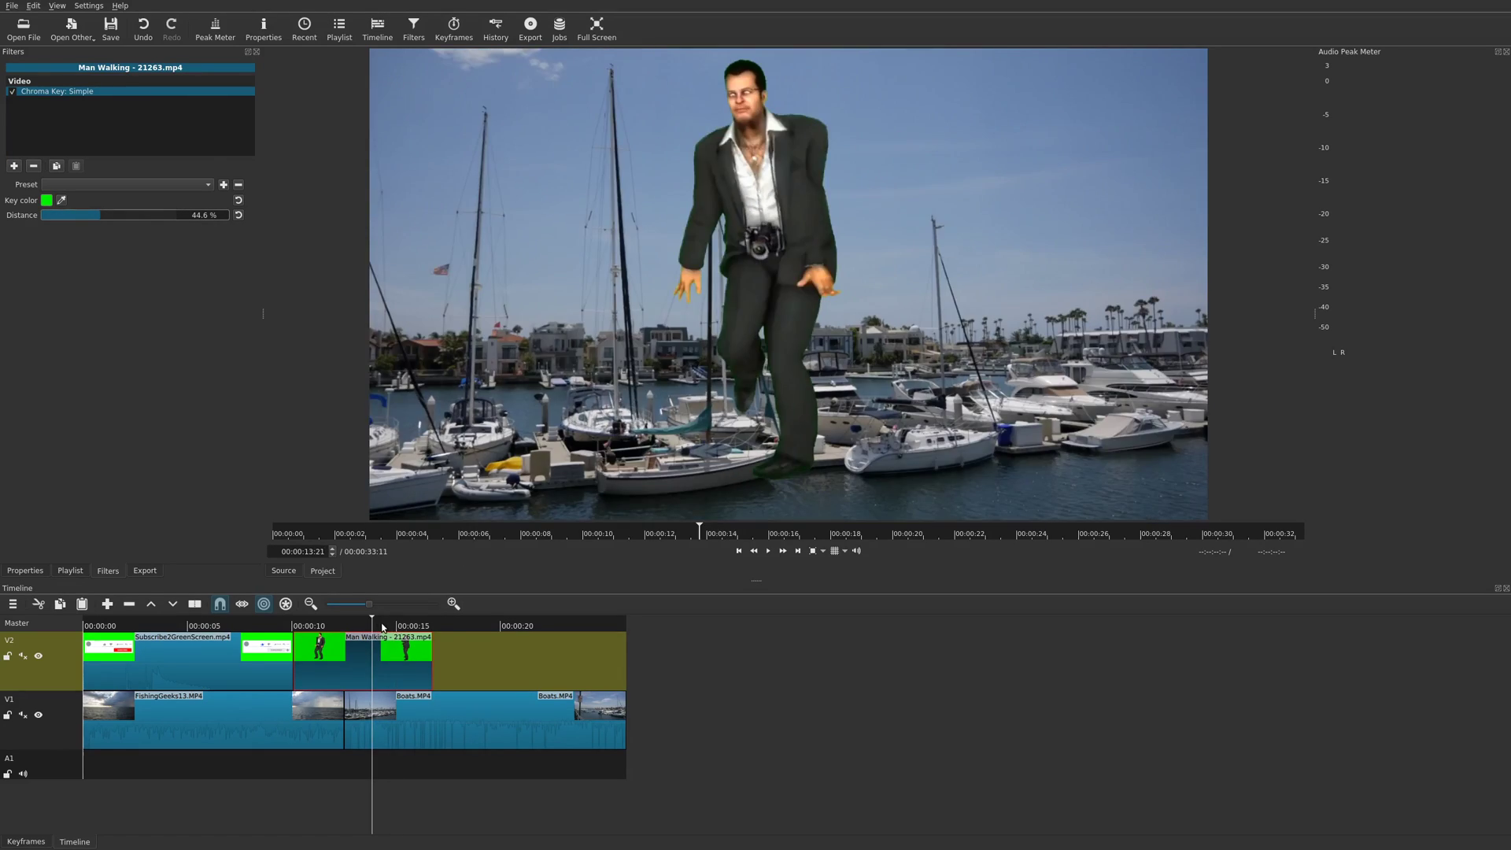
{"action": "key", "text": "space"}
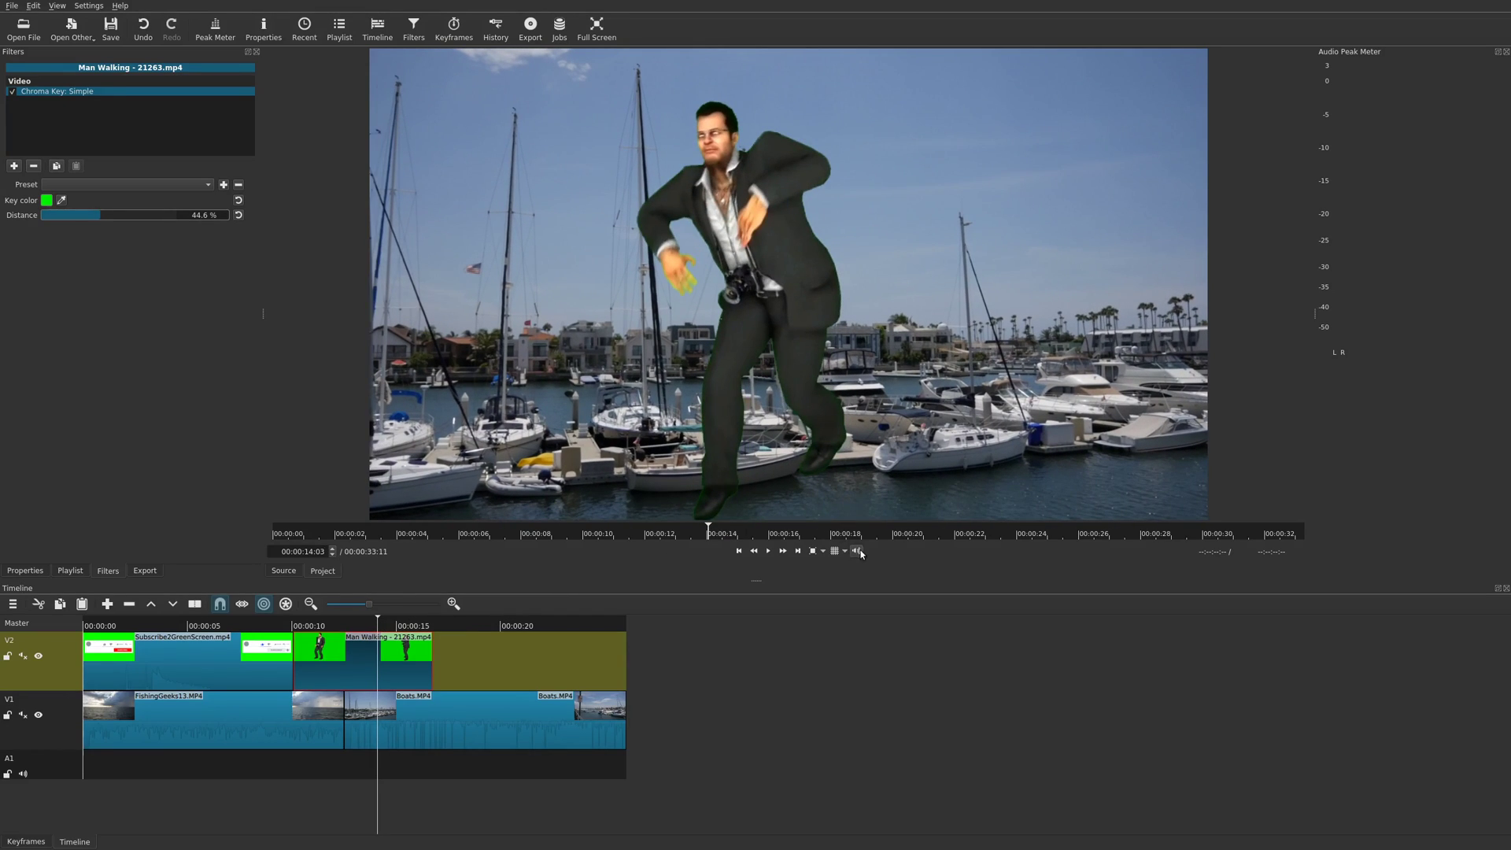
{"action": "left_click", "coordinate": [824, 552]}
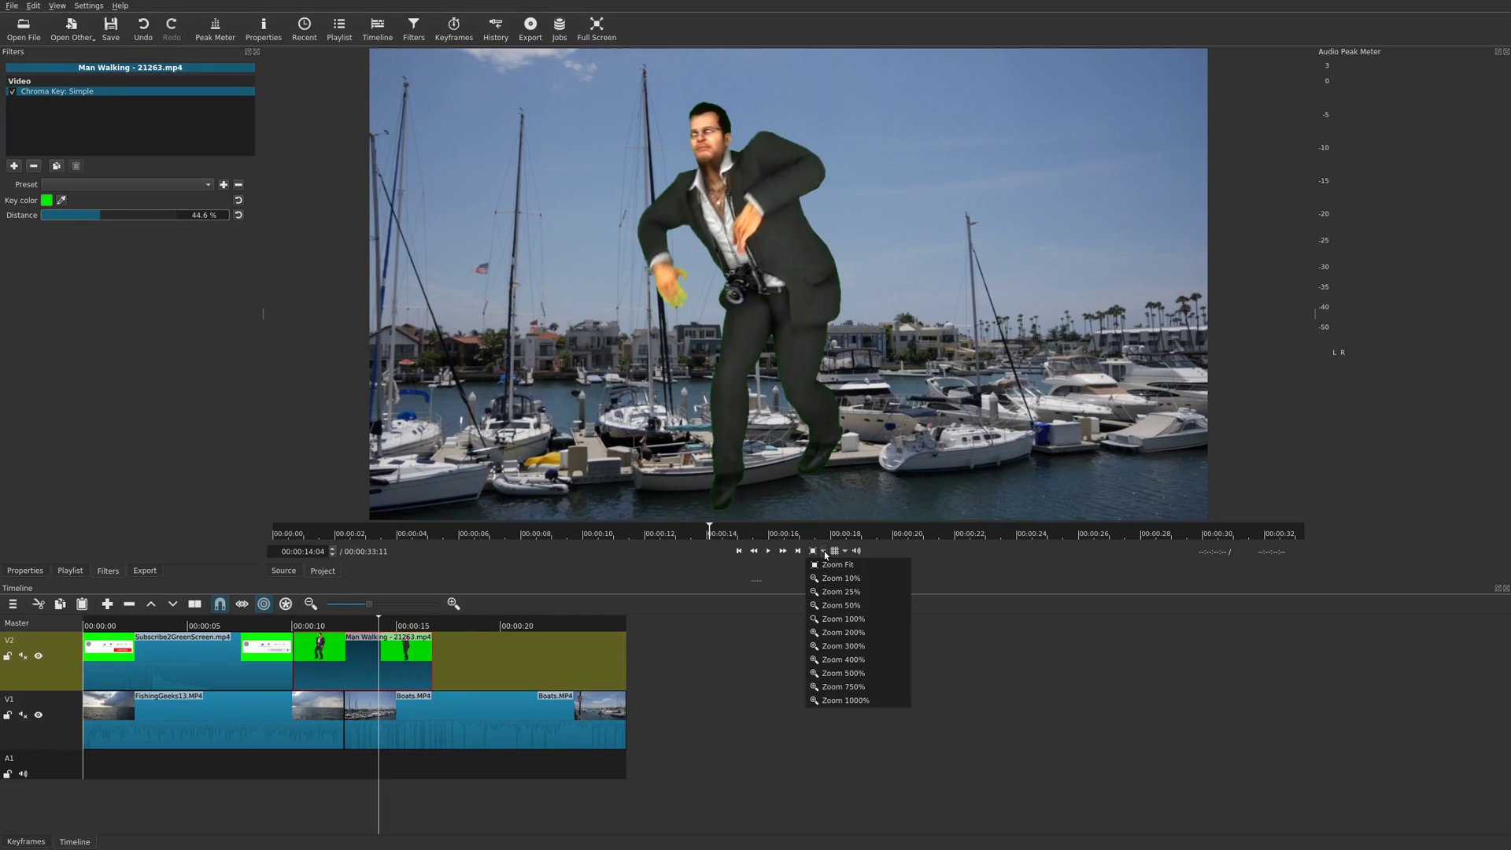
At 300% preview zoom, play from 00:00:13:11 to inspect the hands, then park at 00:00:14:03.
{"action": "left_click", "coordinate": [847, 648]}
{"action": "left_click", "coordinate": [687, 527]}
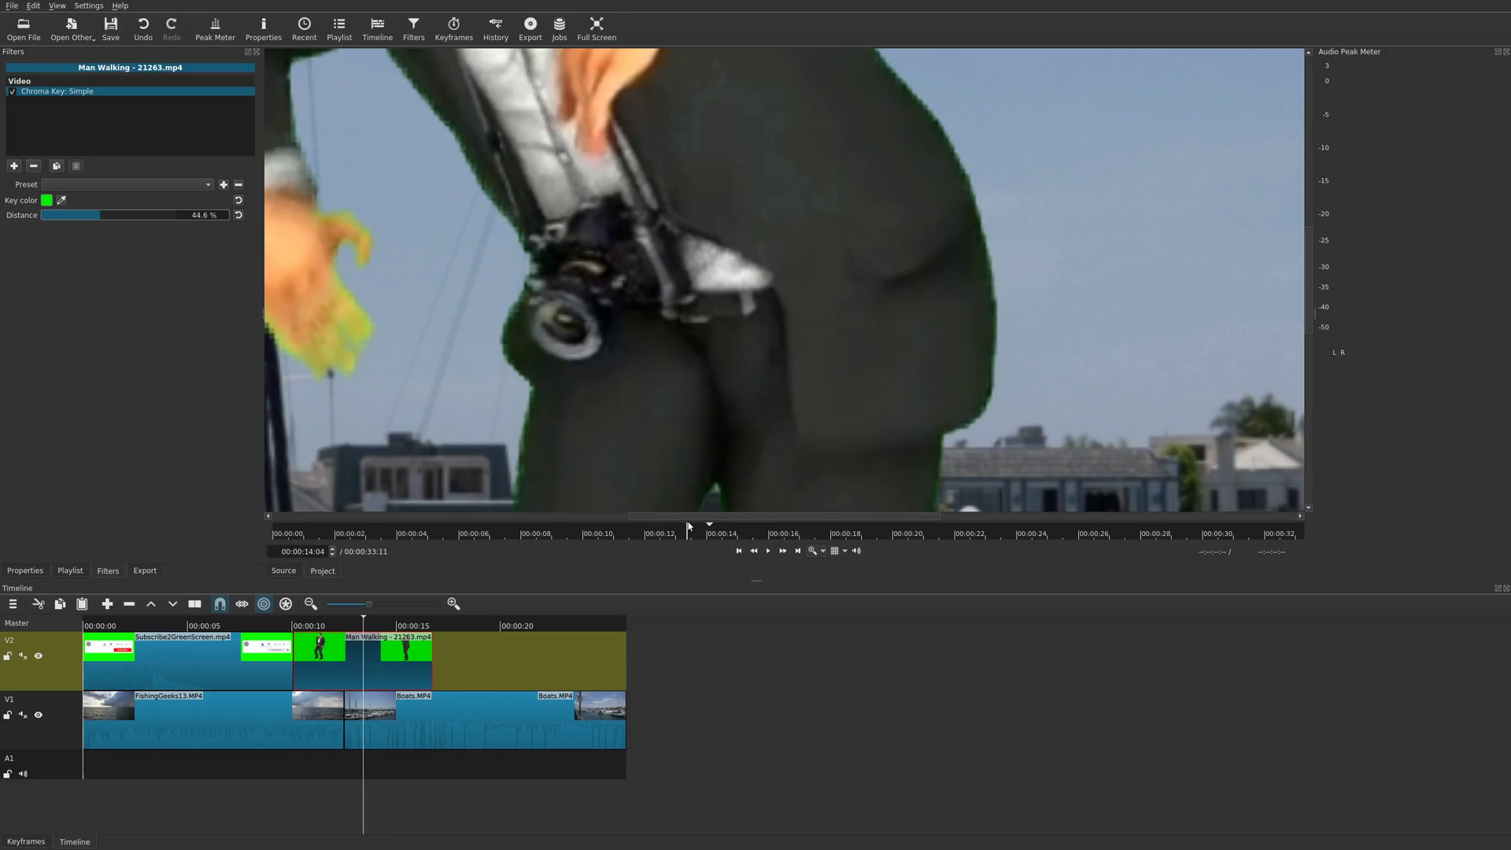
{"action": "left_click_drag", "start_coordinate": [663, 516], "coordinate": [600, 517]}
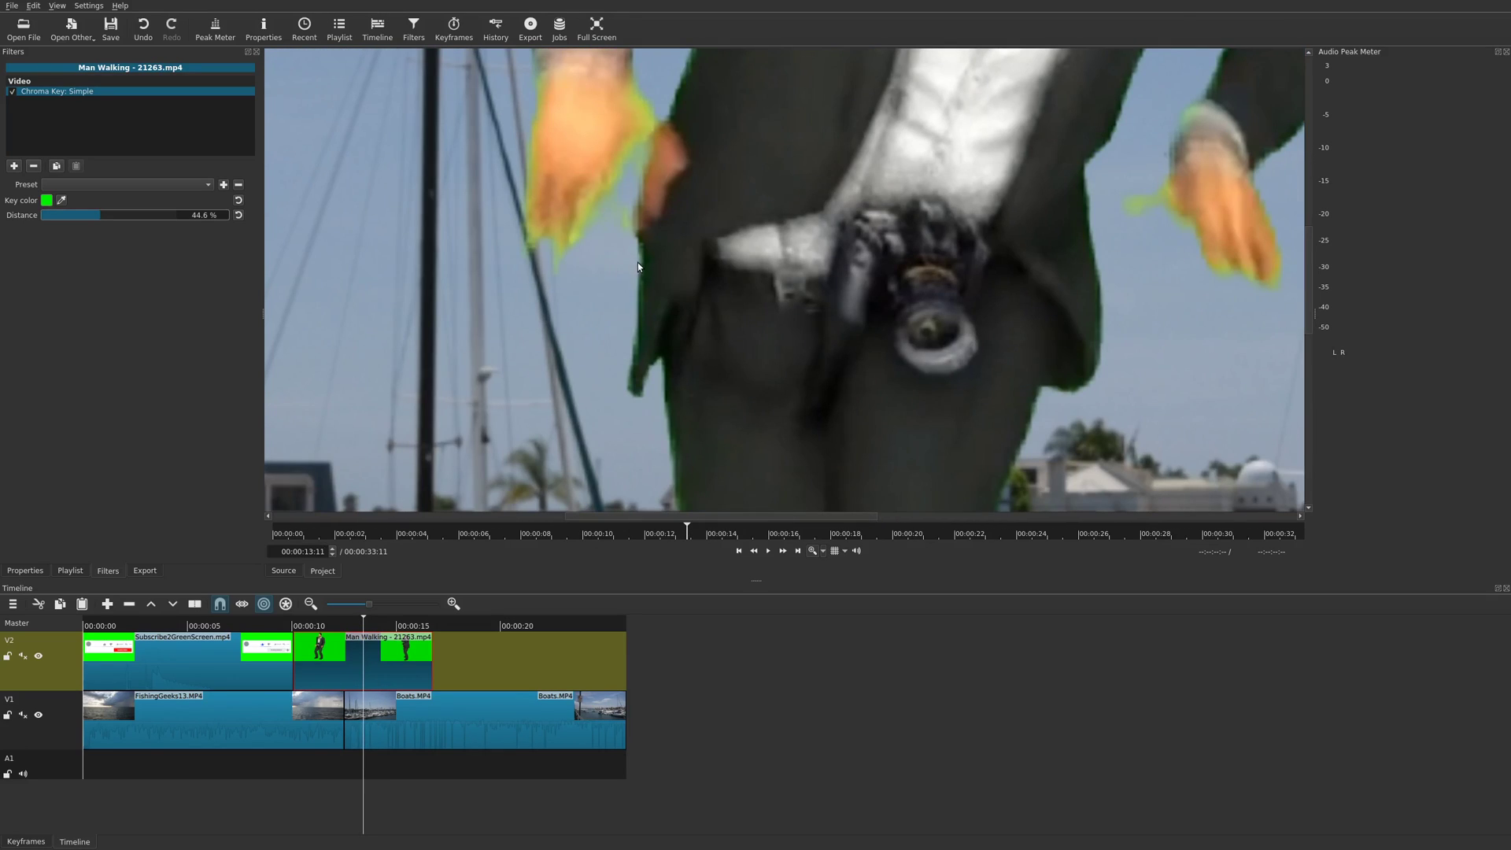
{"action": "key", "text": "space"}
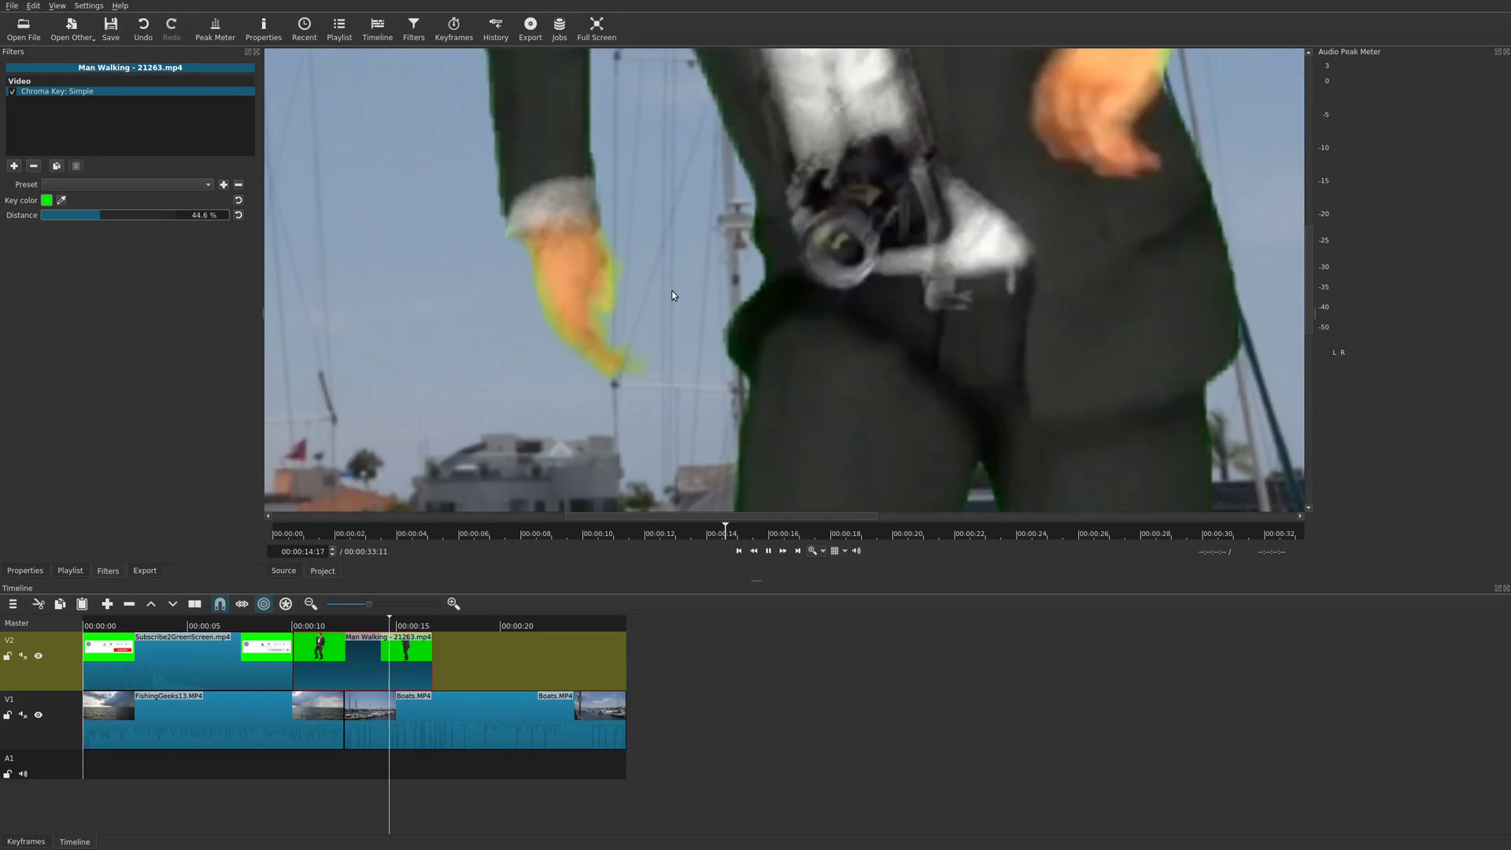
{"action": "key", "text": "space"}
{"action": "key", "text": "Right"}
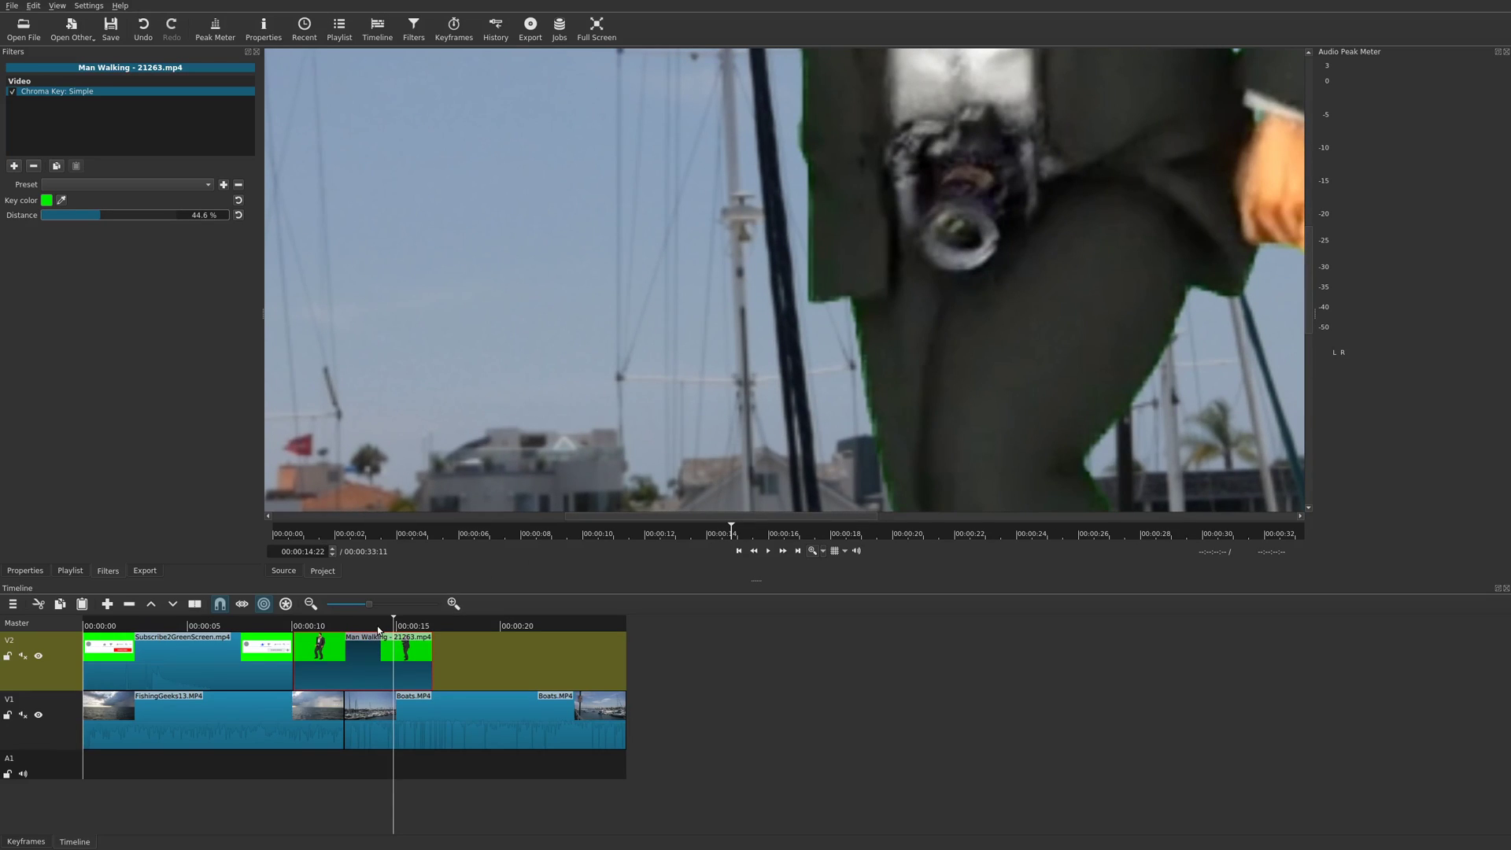
{"action": "left_click", "coordinate": [376, 625]}
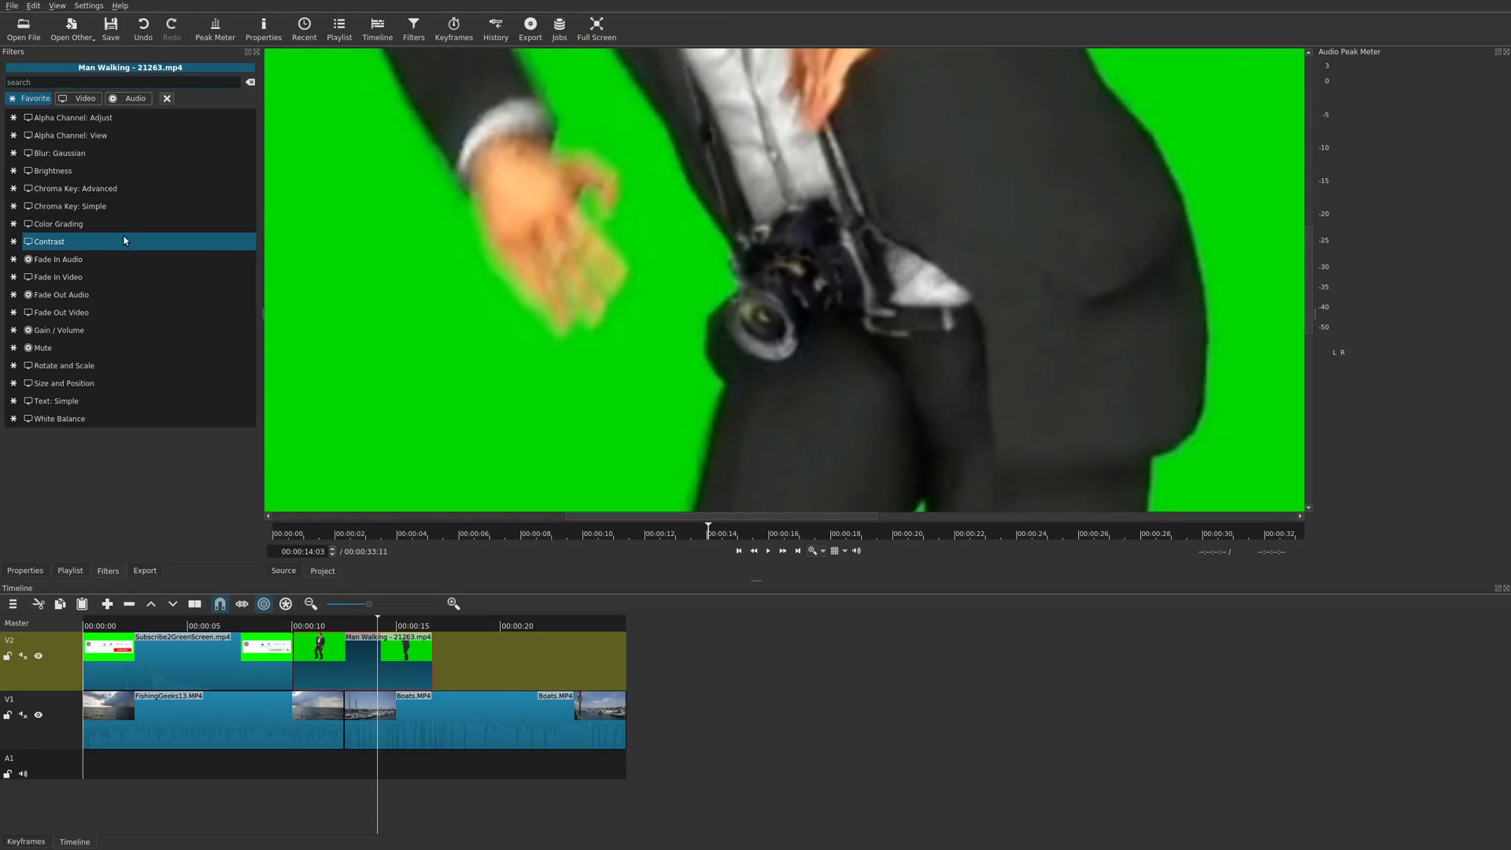
Add Chroma Key: Advanced in RGB space with Red, Green and Blue deltas 53.4%, 29.6%, 36.5%.
{"action": "left_click", "coordinate": [118, 190]}
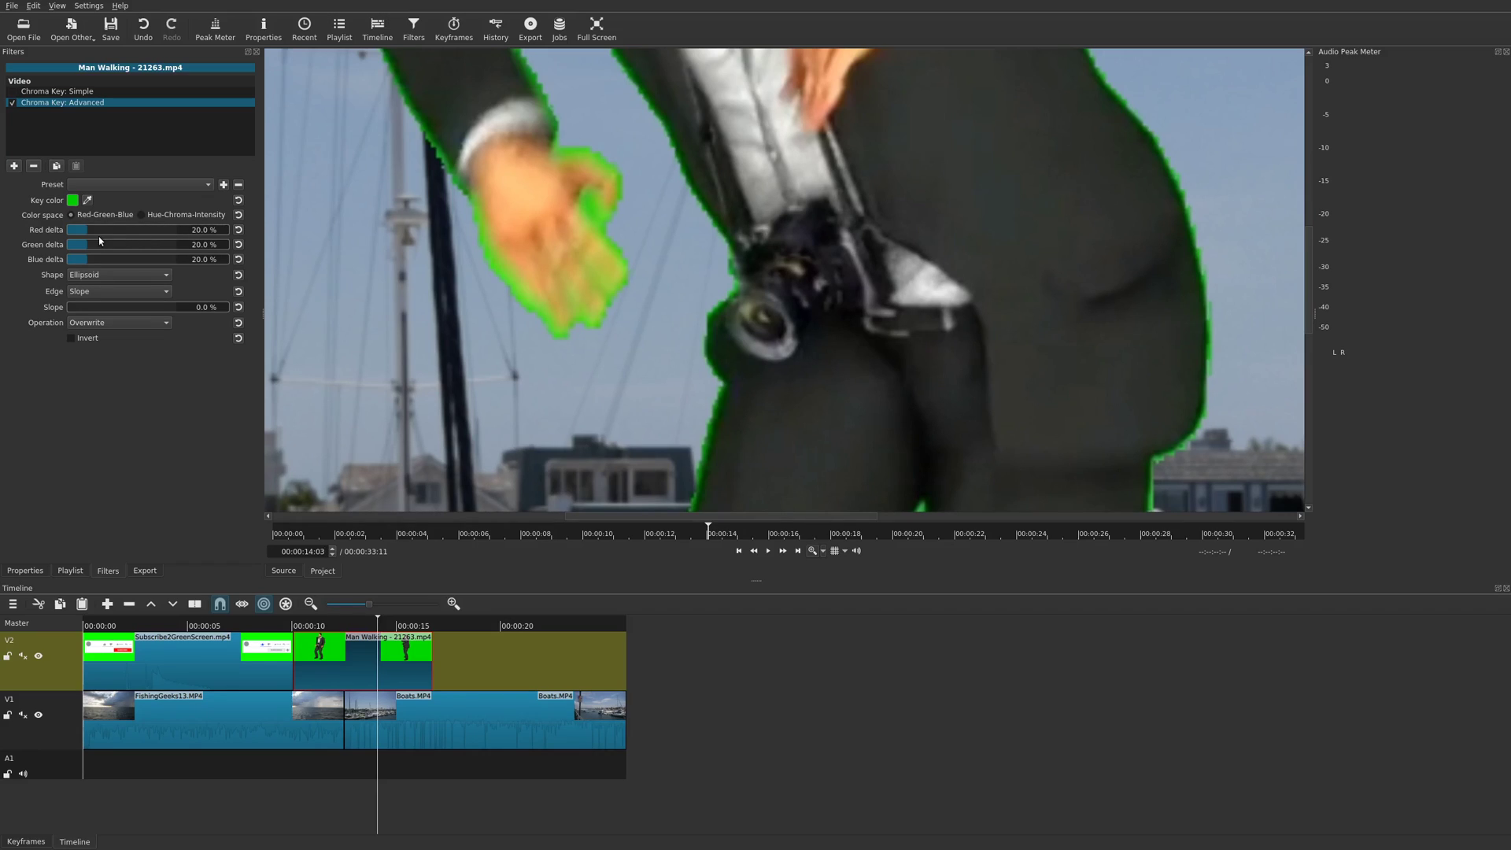
{"action": "left_click", "coordinate": [141, 215]}
{"action": "left_click", "coordinate": [71, 215]}
{"action": "mouse_move", "coordinate": [88, 234]}
{"action": "left_mouse_down"}
{"action": "mouse_move", "coordinate": [126, 235]}
{"action": "mouse_move", "coordinate": [100, 251]}
{"action": "left_mouse_up"}
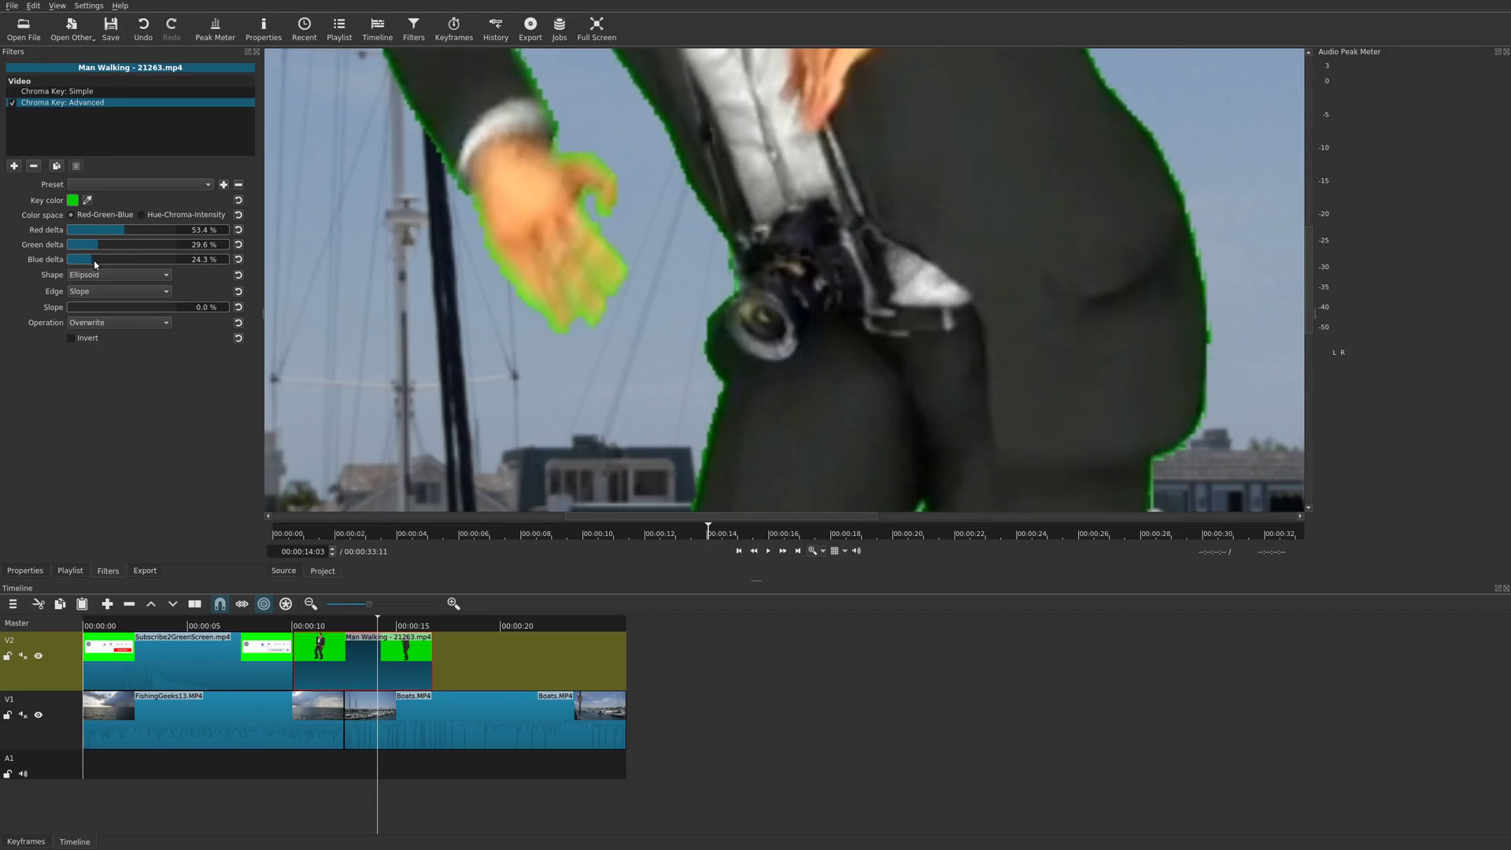
{"action": "left_click_drag", "start_coordinate": [101, 259], "coordinate": [108, 259]}
Try the Box and Diamond key shapes, then set the shape back to Ellipsoid.
{"action": "left_click", "coordinate": [138, 275]}
{"action": "left_click", "coordinate": [134, 262]}
{"action": "left_click", "coordinate": [143, 273]}
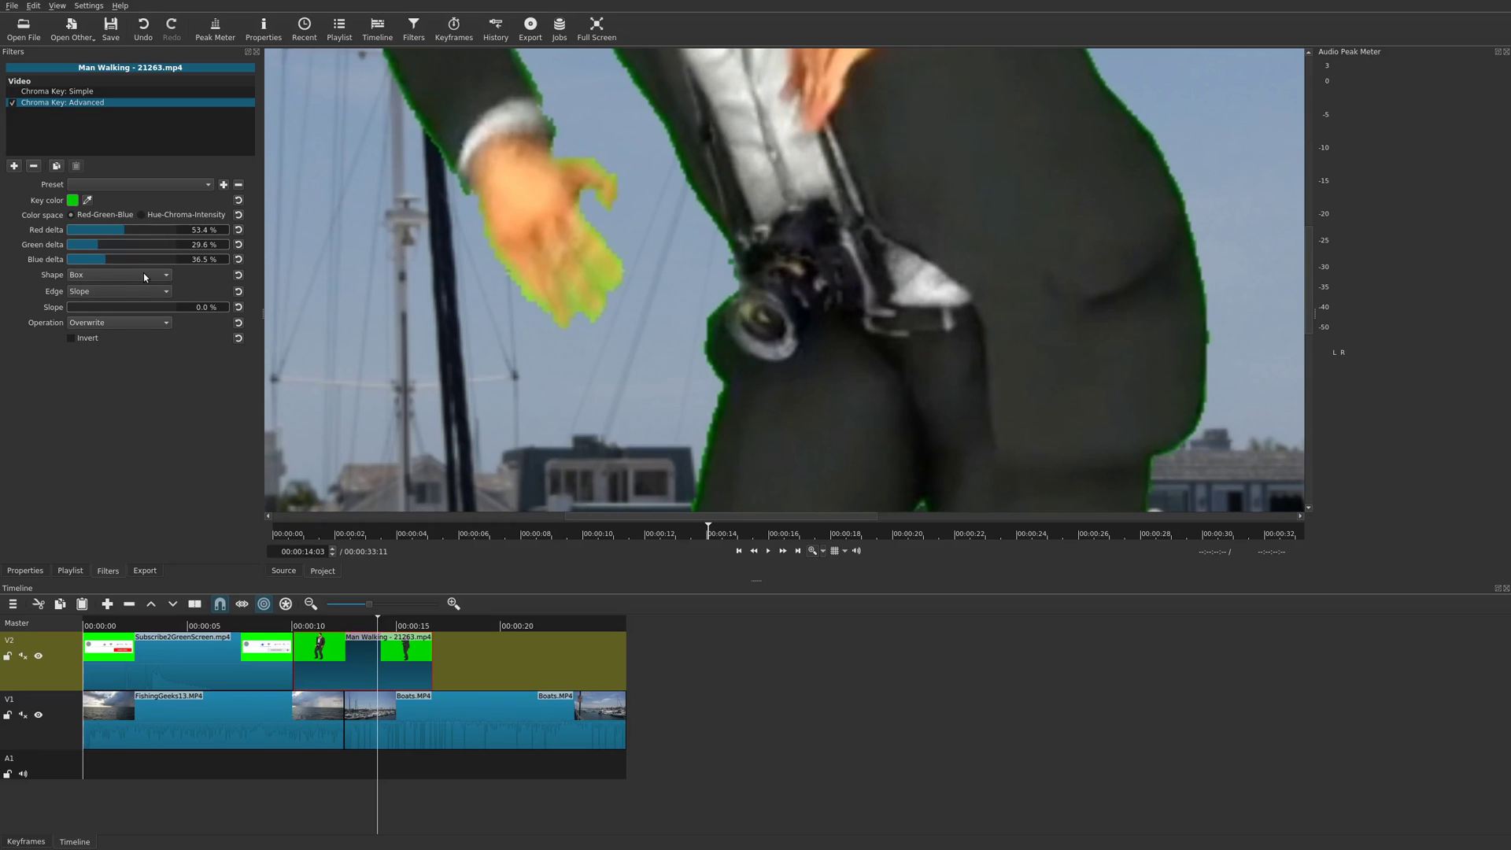
{"action": "left_click", "coordinate": [130, 297]}
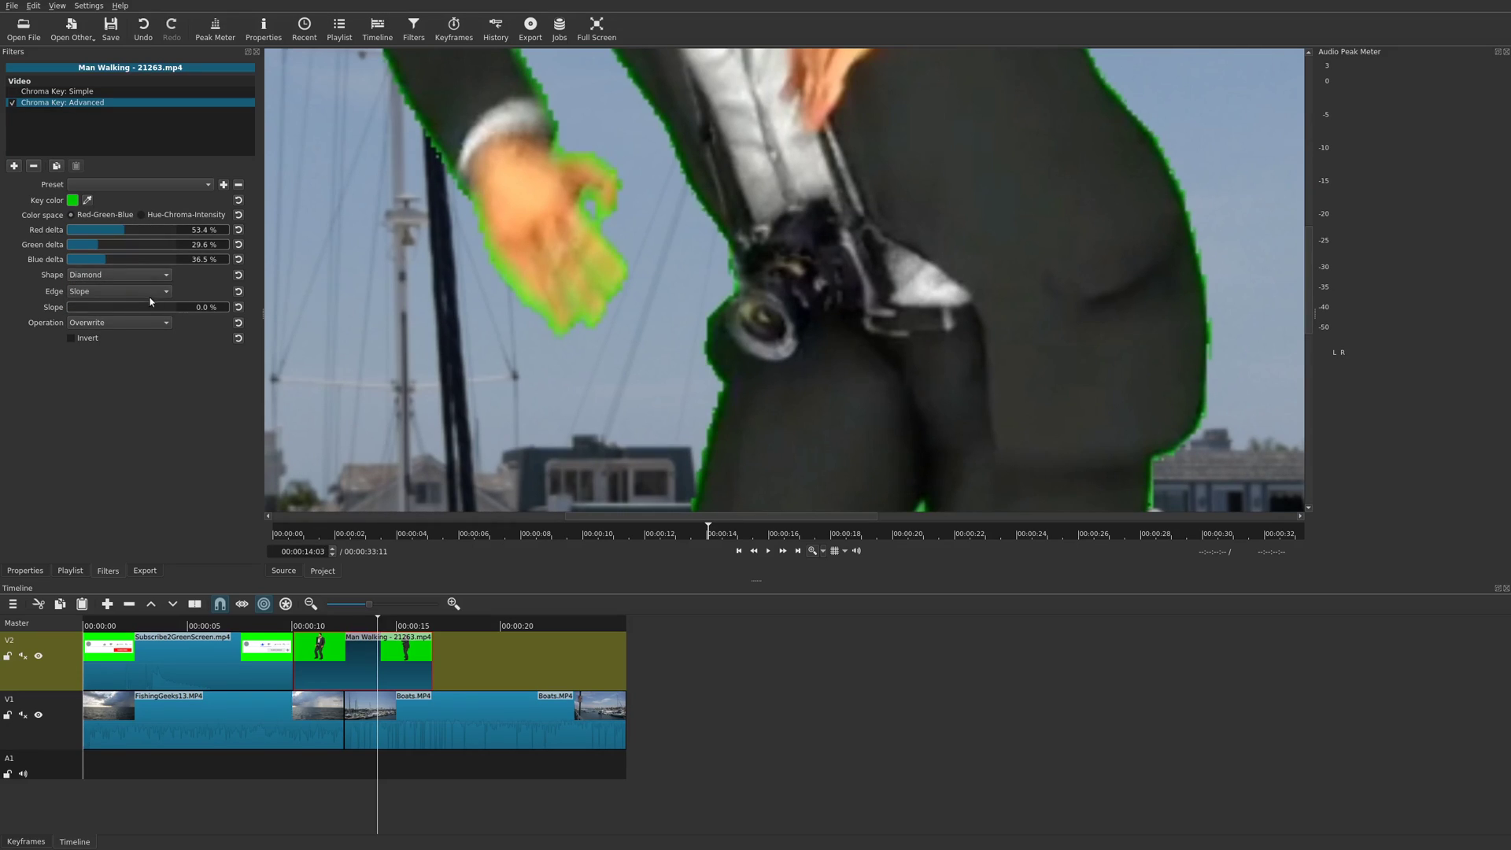
{"action": "left_click", "coordinate": [163, 276]}
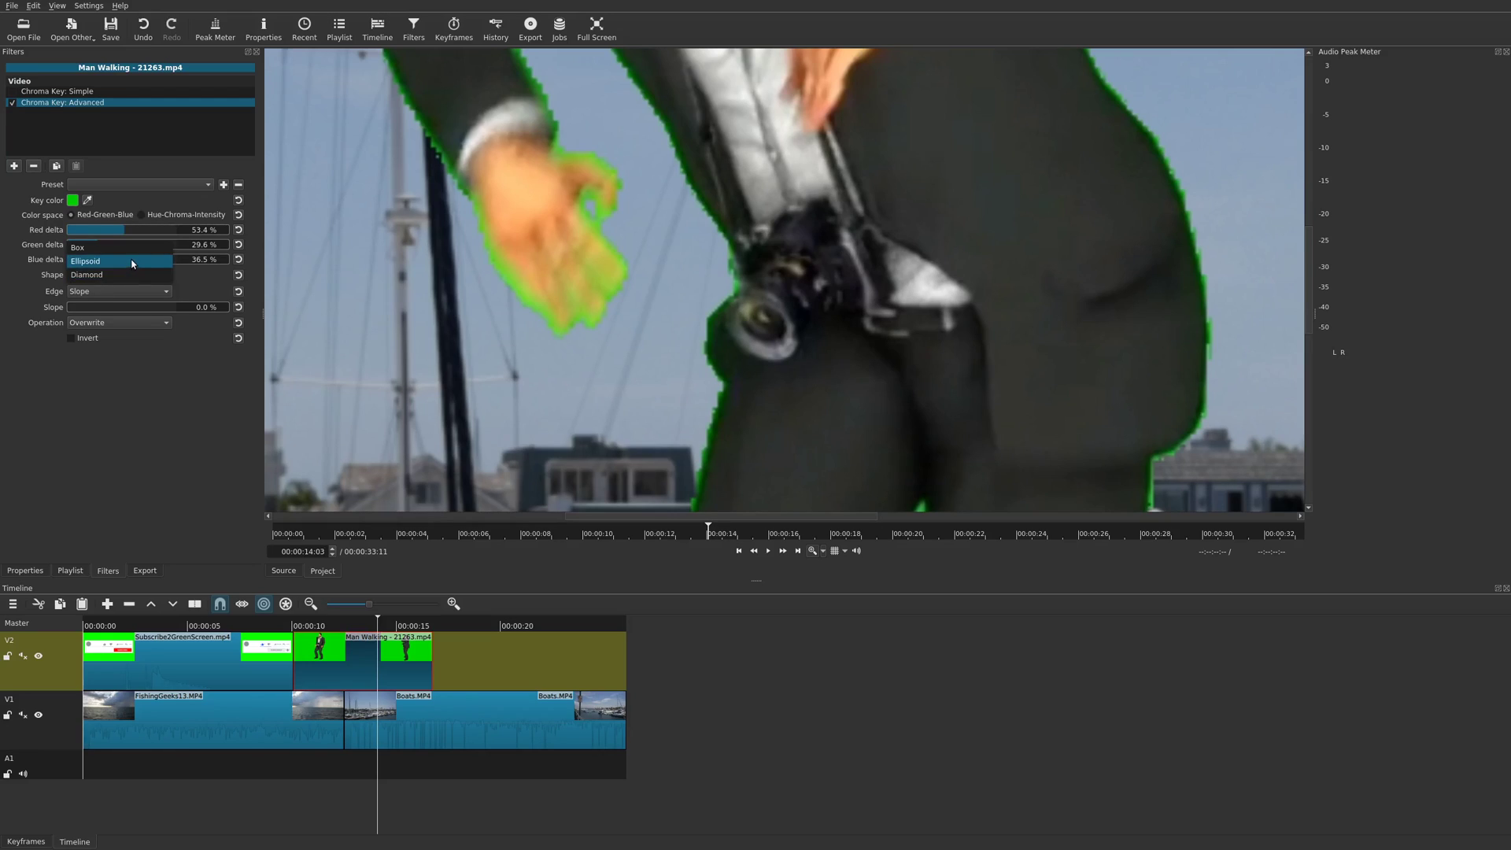
{"action": "left_click", "coordinate": [132, 261]}
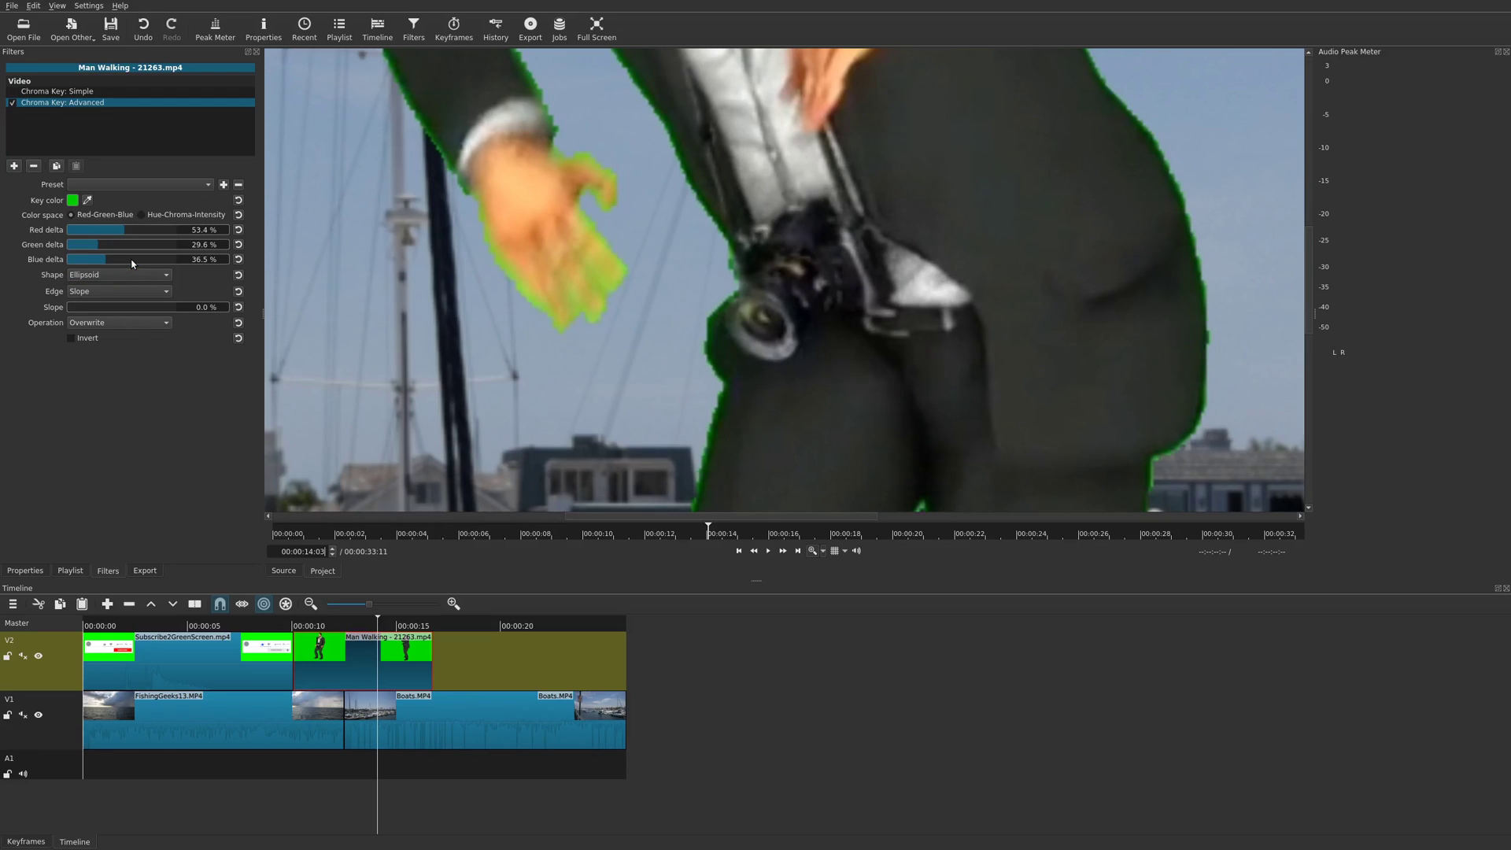
Compare the Hard, Fat, Normal and Thin edge styles on the advanced chroma key.
{"action": "left_click", "coordinate": [162, 296]}
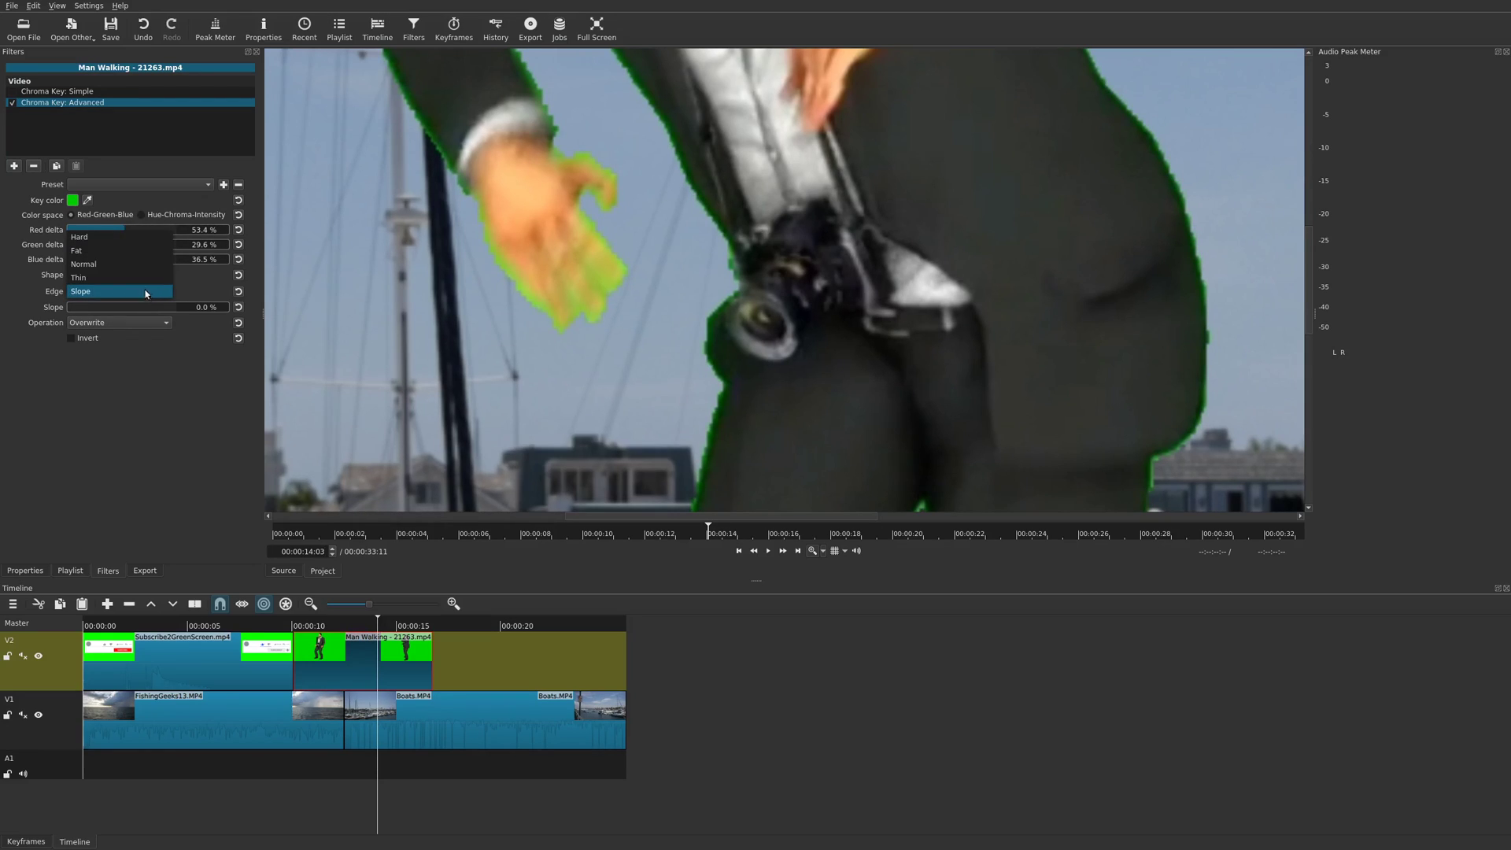
{"action": "left_click", "coordinate": [136, 241]}
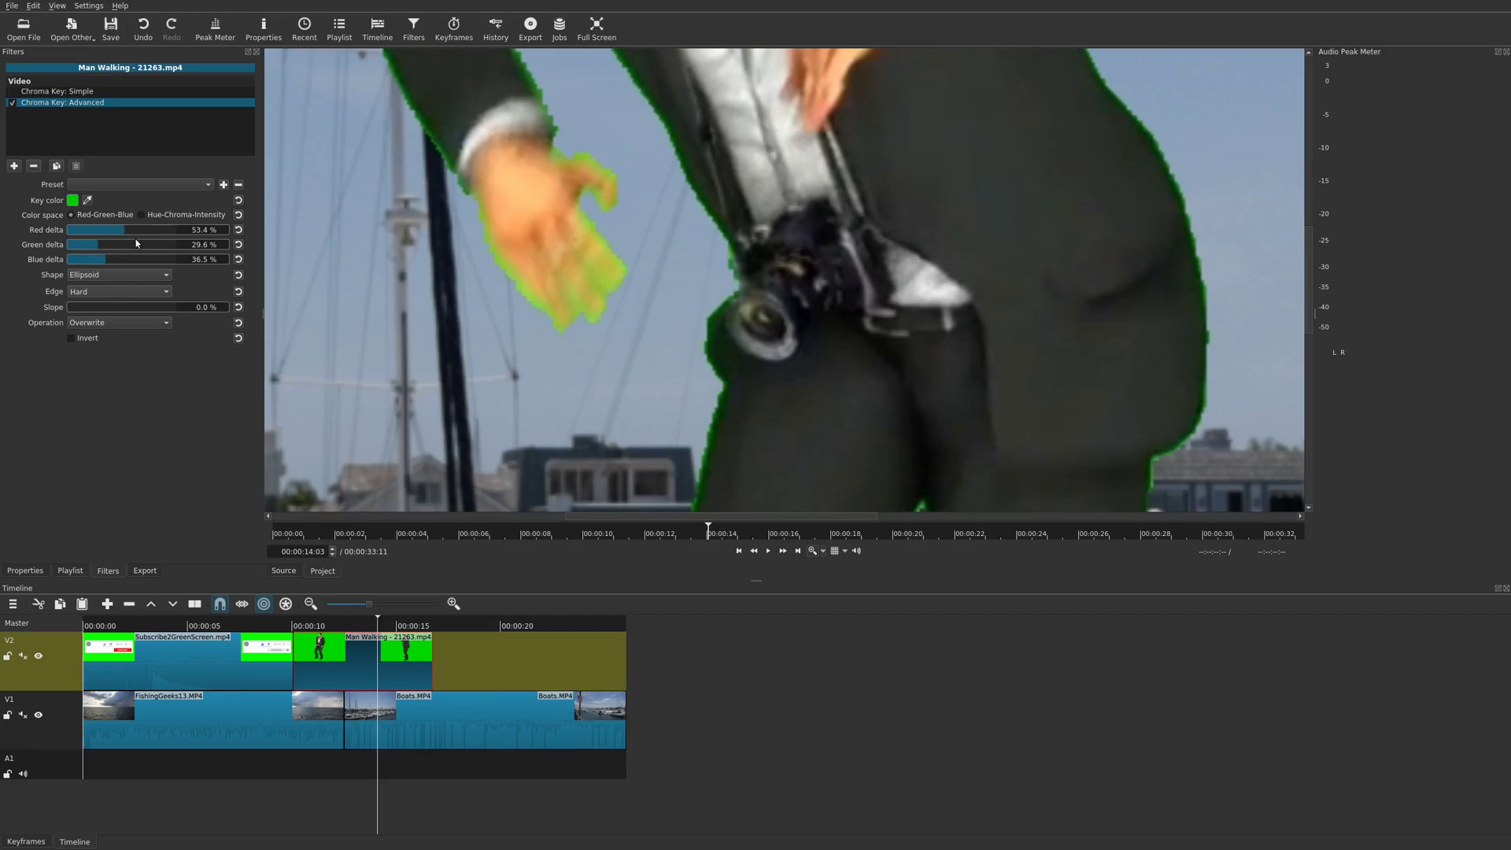
{"action": "left_click", "coordinate": [161, 296]}
{"action": "left_click", "coordinate": [144, 305]}
{"action": "left_click", "coordinate": [155, 293]}
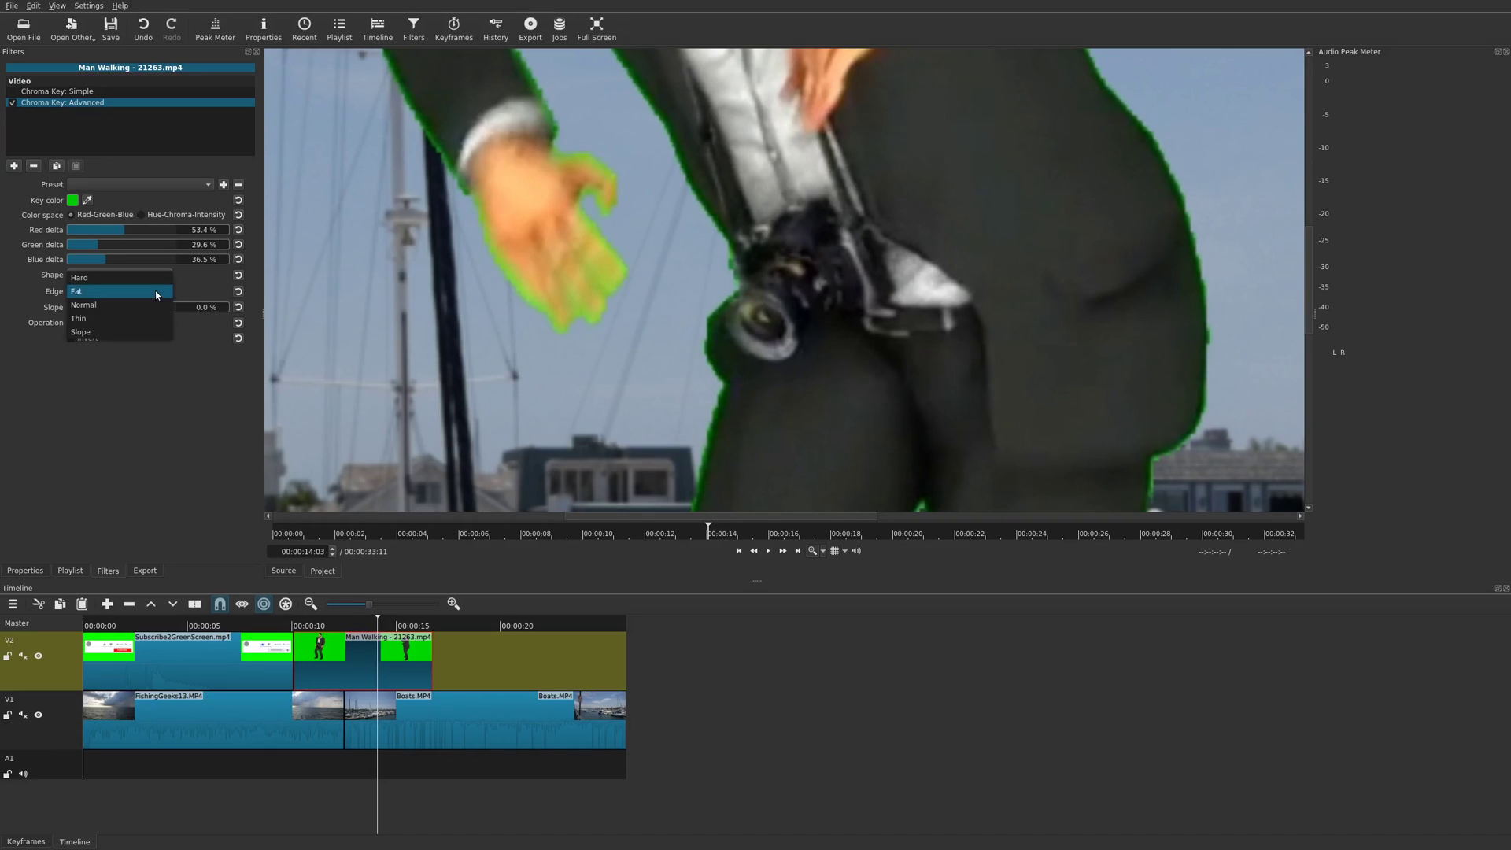
{"action": "left_click", "coordinate": [144, 307]}
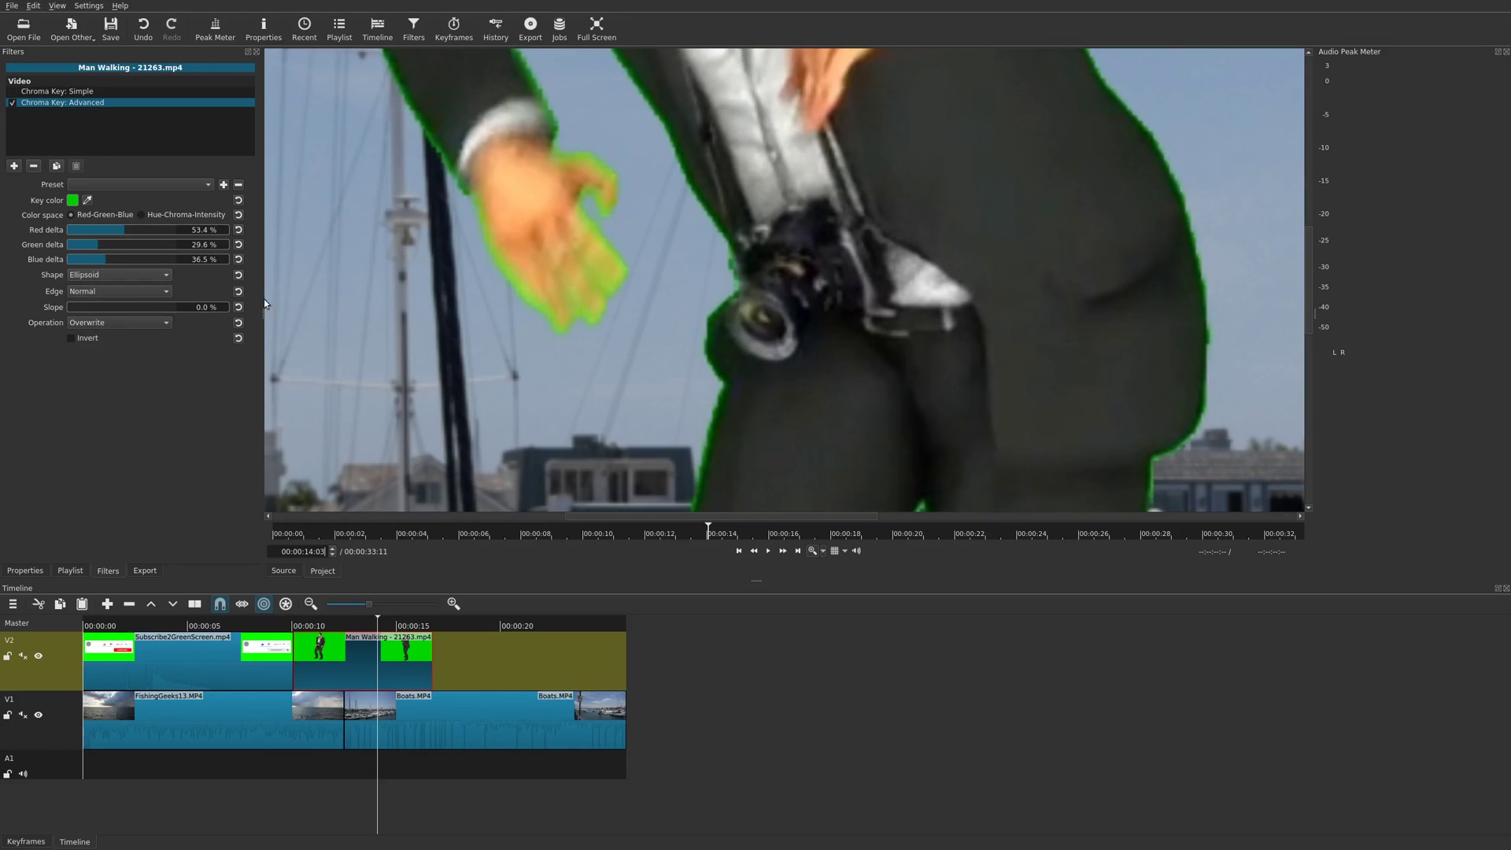
{"action": "left_click", "coordinate": [157, 293]}
{"action": "left_click", "coordinate": [145, 307]}
Recheck the Hard, Fat and Thin edges, then settle on the Slope edge style.
{"action": "left_click", "coordinate": [166, 296]}
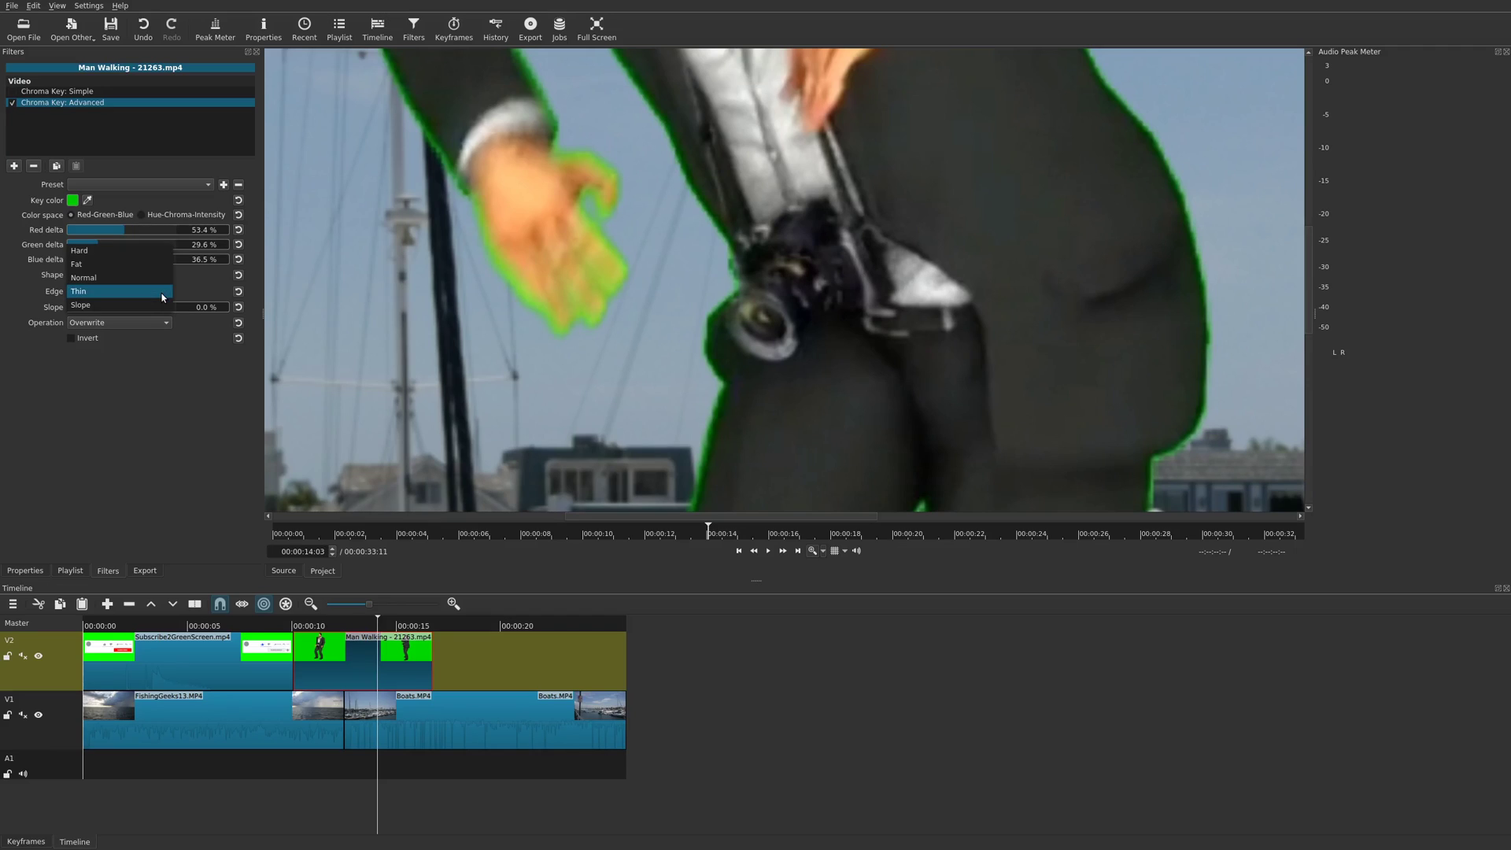
{"action": "left_click", "coordinate": [144, 248]}
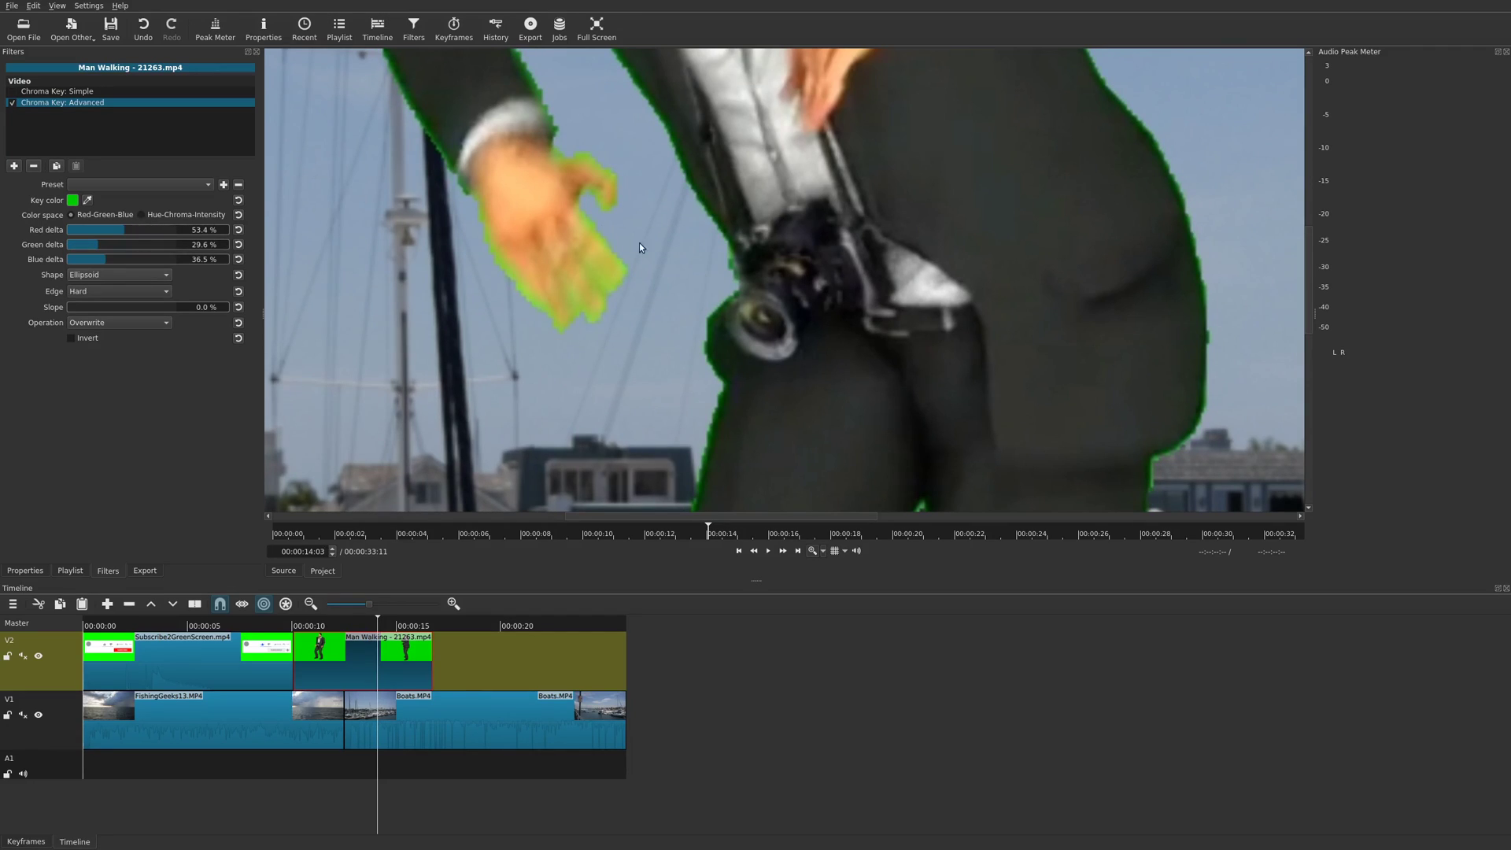
{"action": "left_click", "coordinate": [162, 293]}
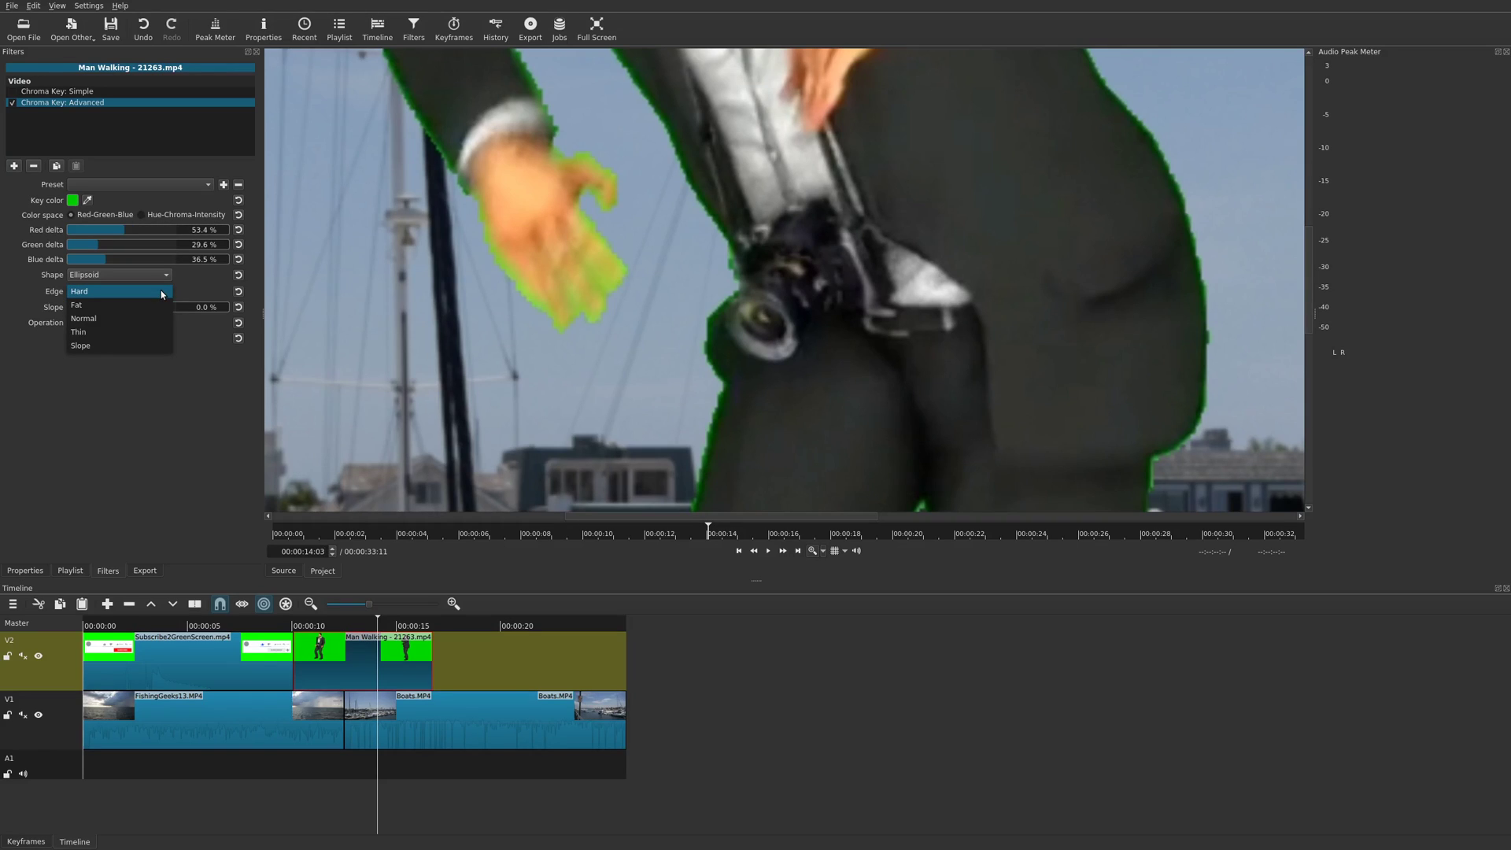
{"action": "left_click", "coordinate": [139, 305]}
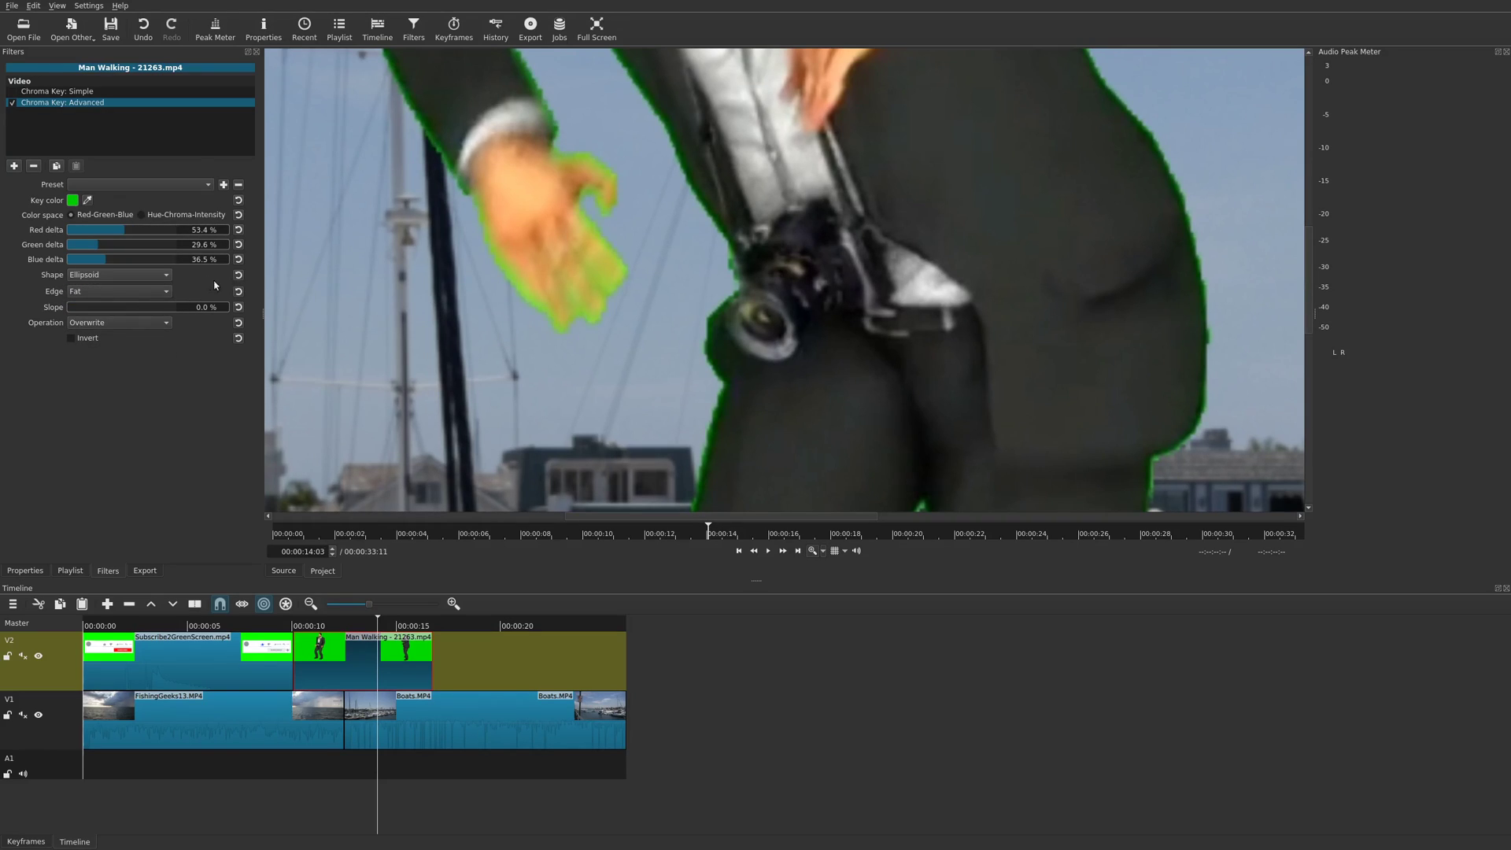
{"action": "left_click", "coordinate": [165, 293]}
{"action": "left_click", "coordinate": [145, 324]}
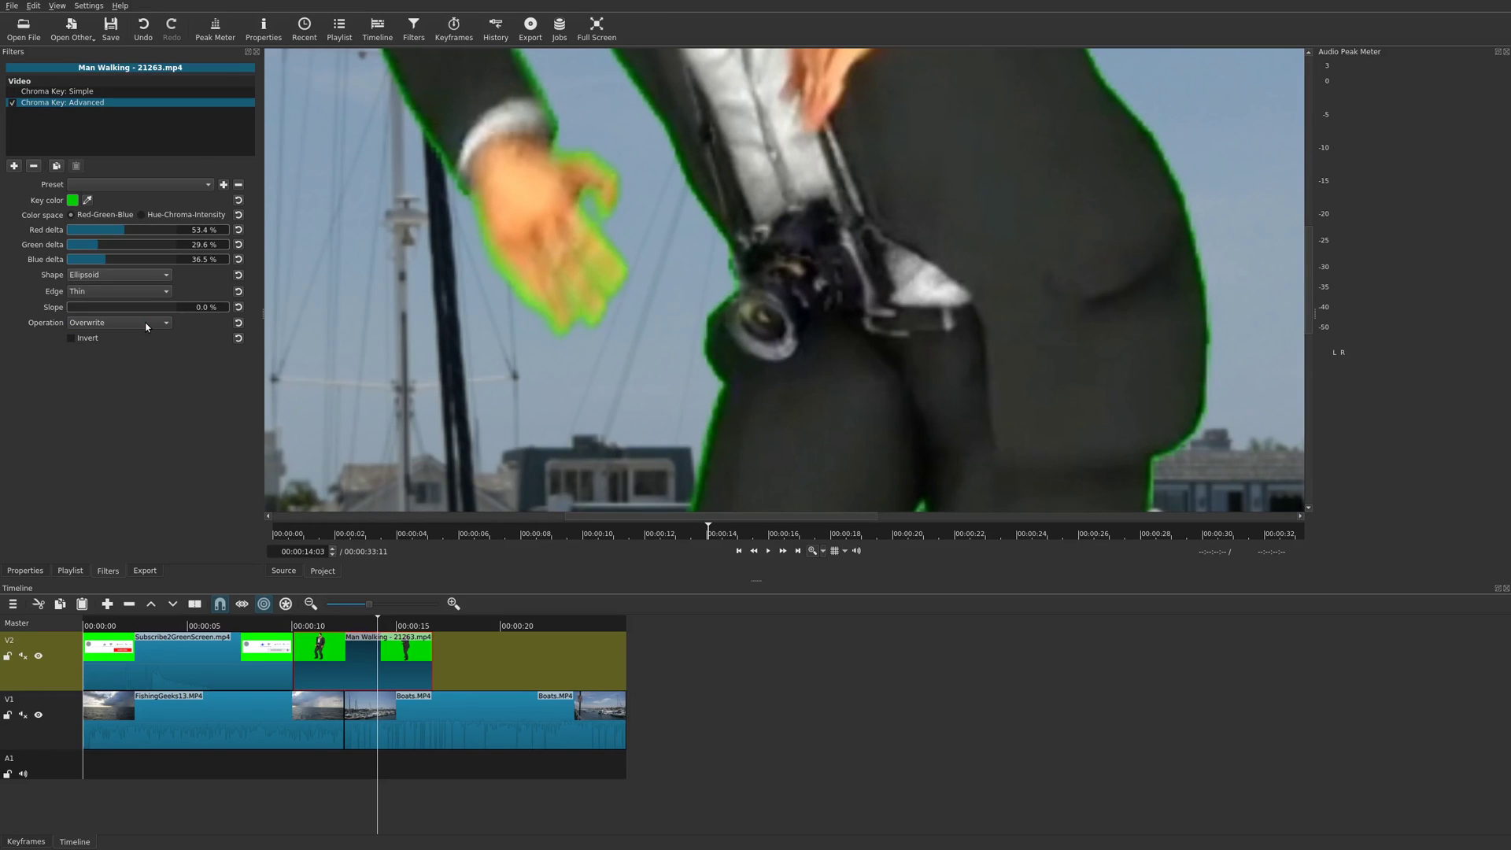
{"action": "left_click", "coordinate": [165, 291]}
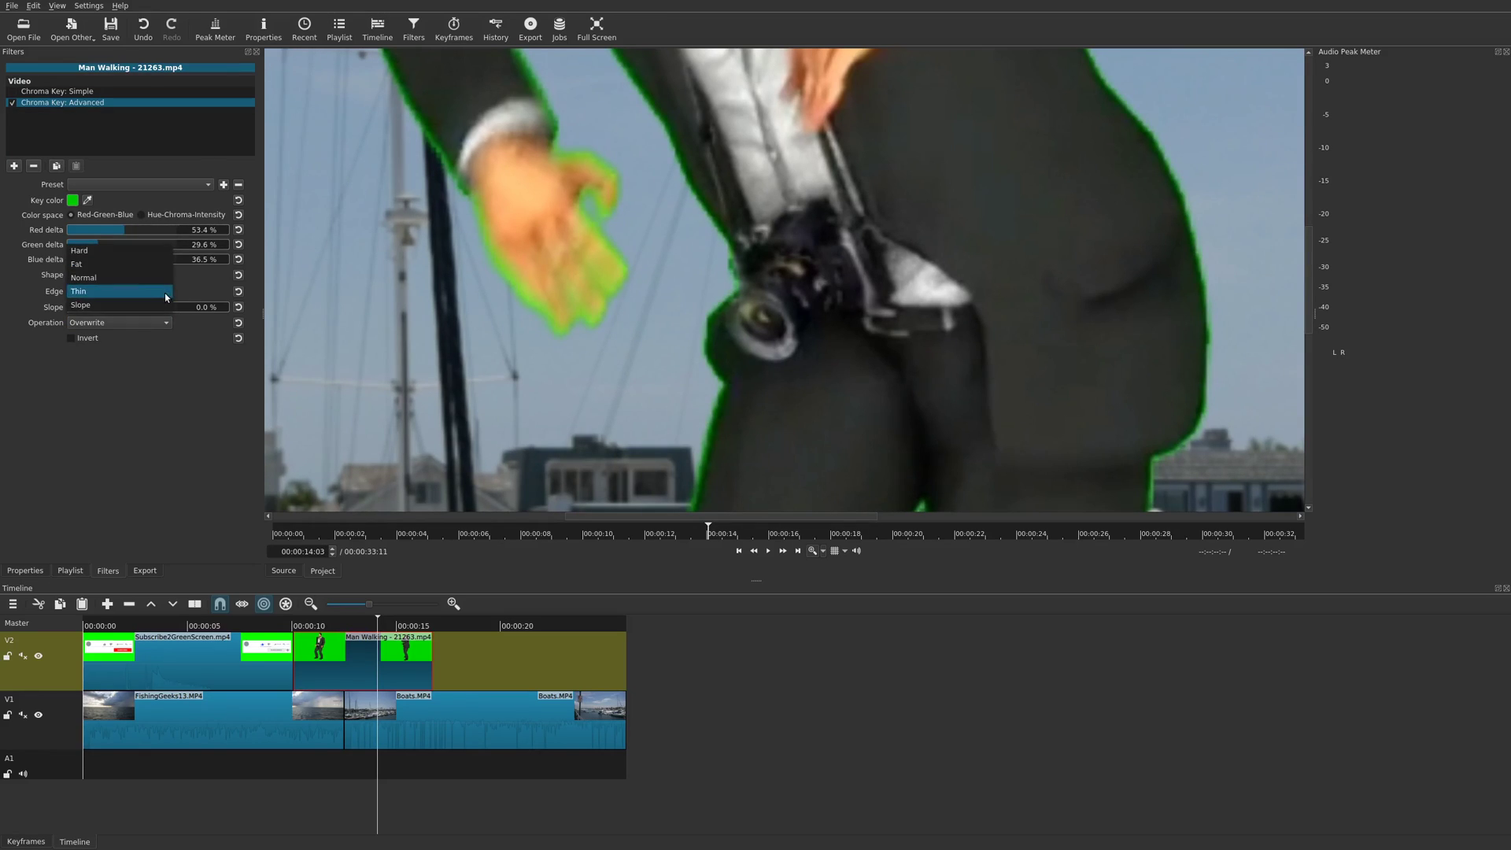
{"action": "left_click", "coordinate": [149, 307]}
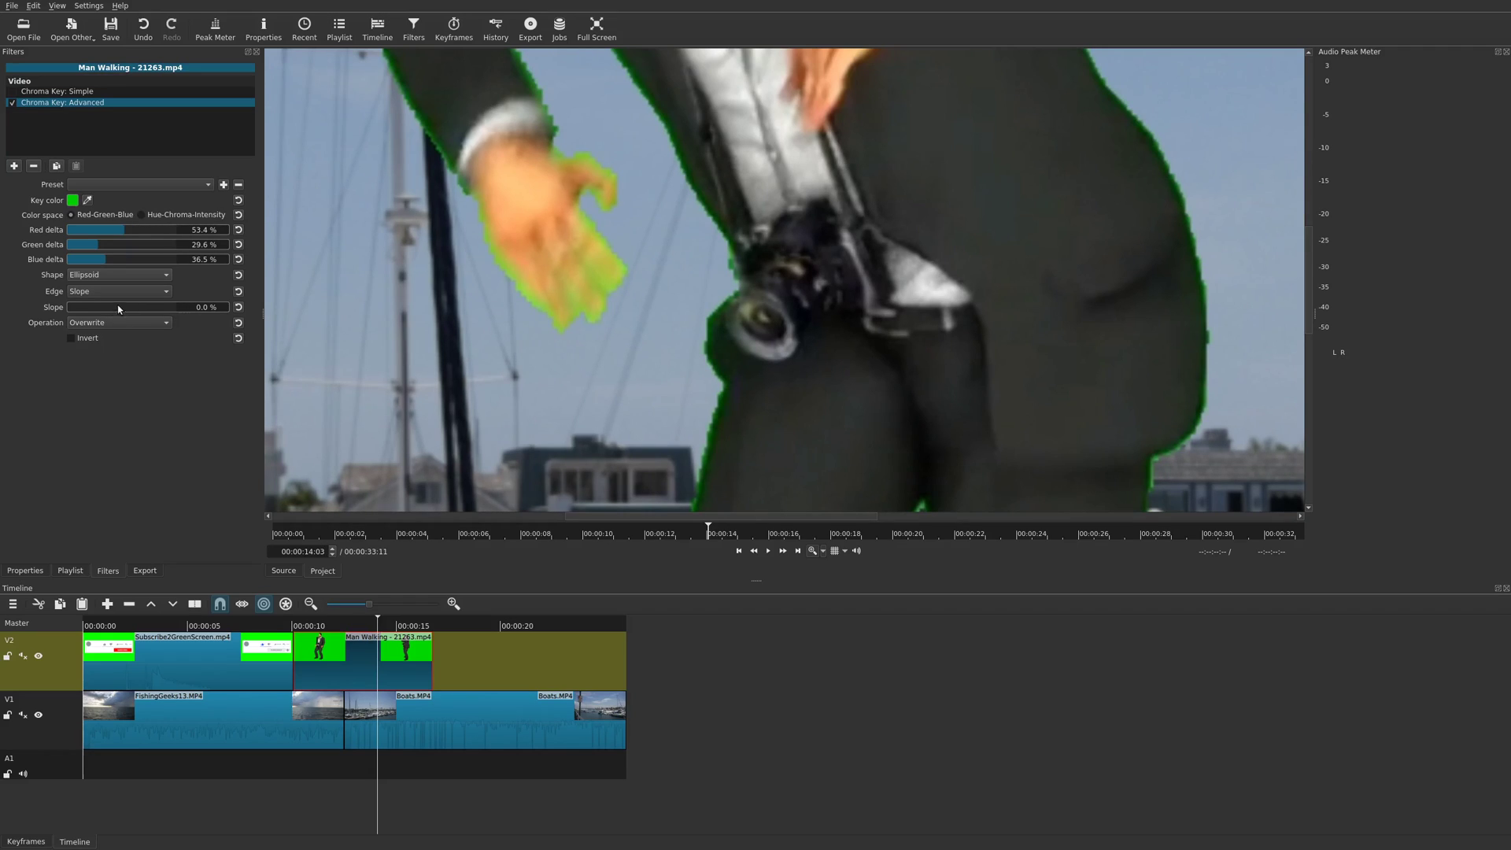
Raise the edge slope to 32.3%, play back to check it, and return to 00:00:12:08.
{"action": "left_click_drag", "start_coordinate": [89, 307], "coordinate": [104, 311]}
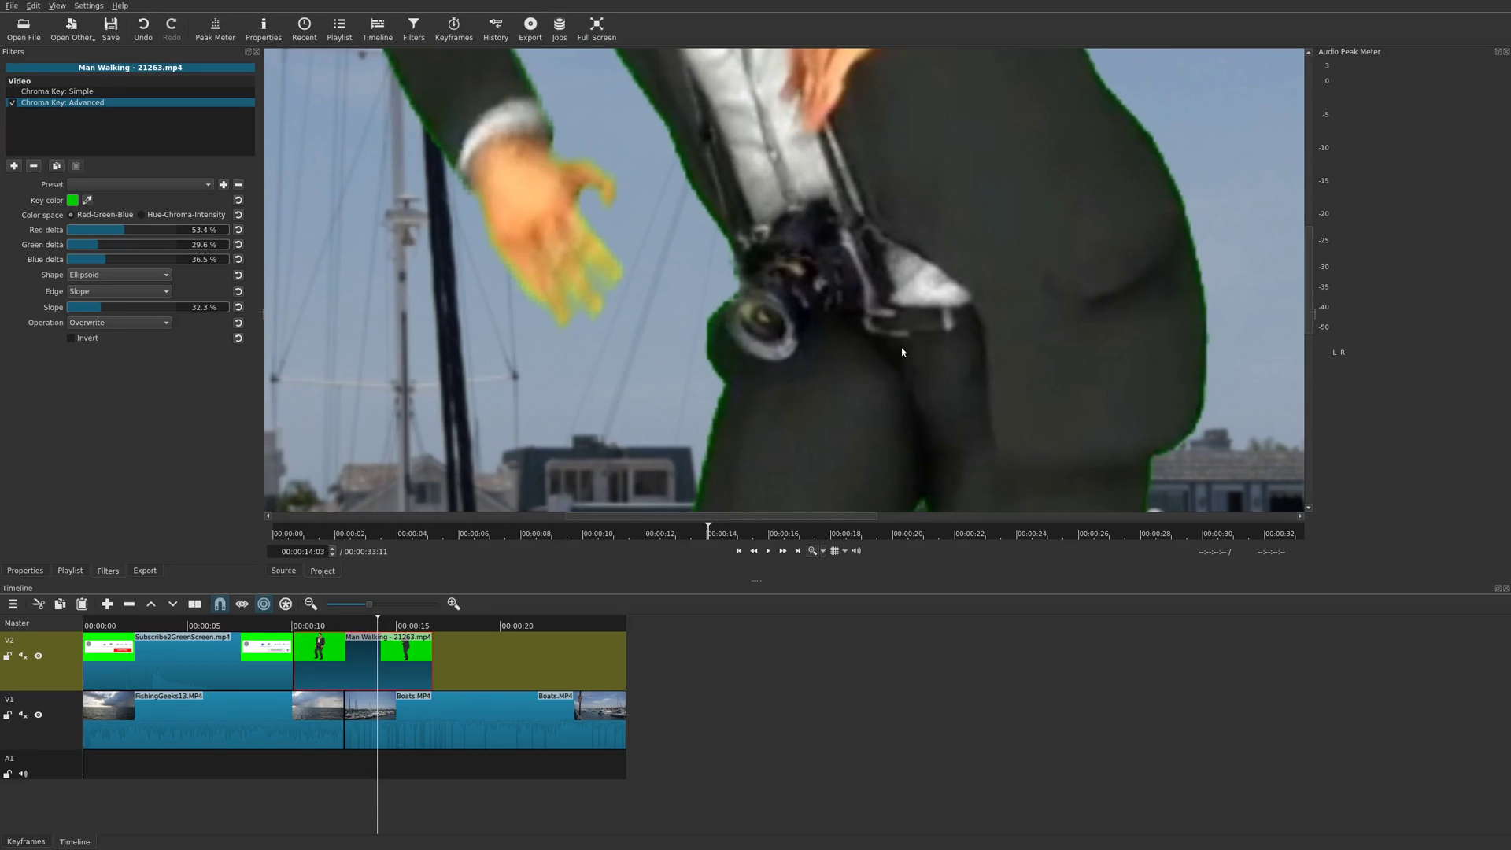
{"action": "key", "text": "space"}
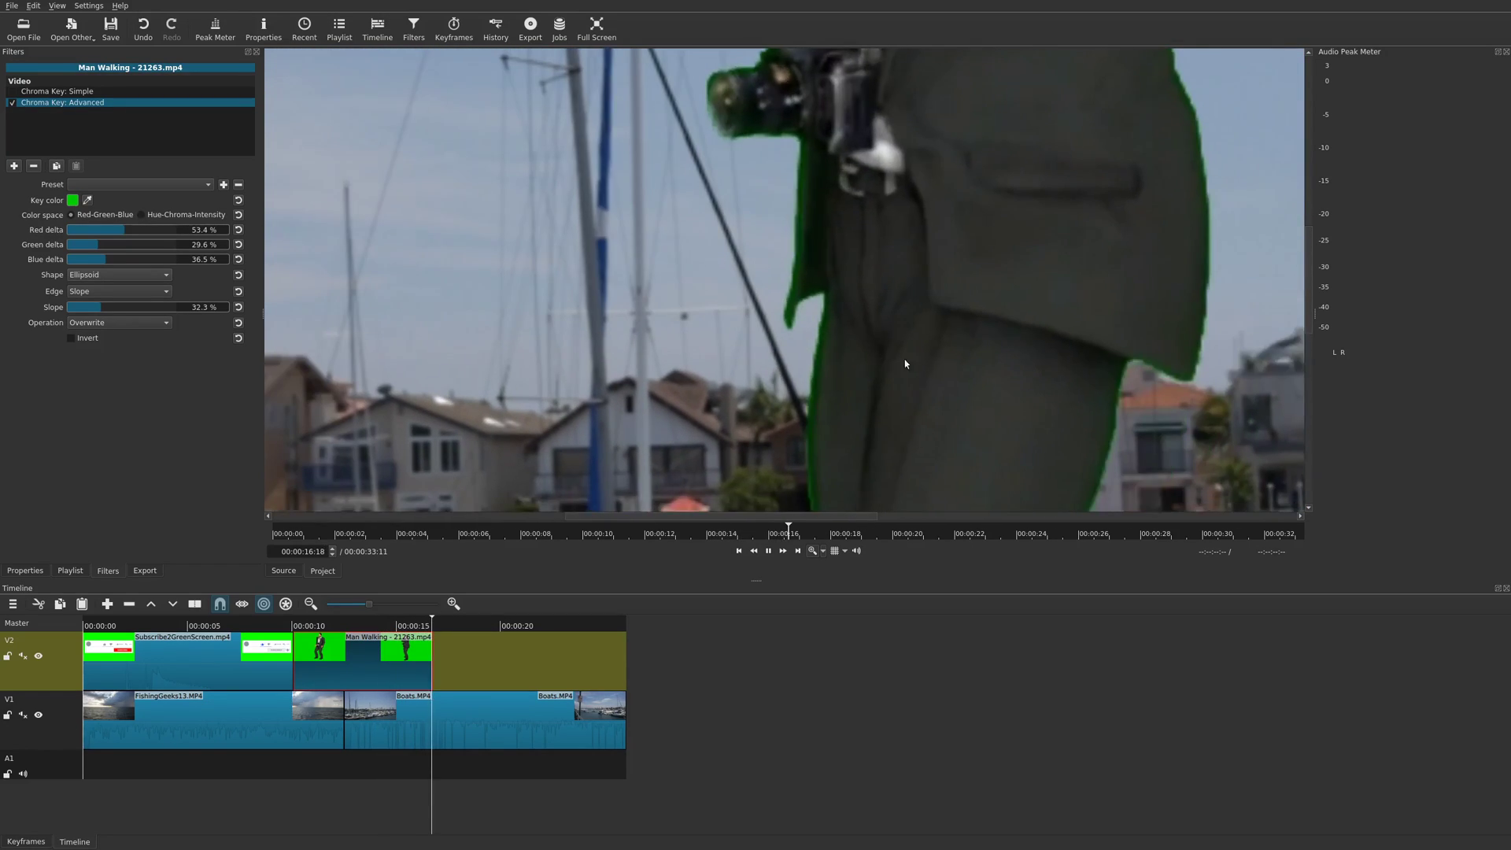
{"action": "key", "text": "space"}
{"action": "left_click", "coordinate": [340, 626]}
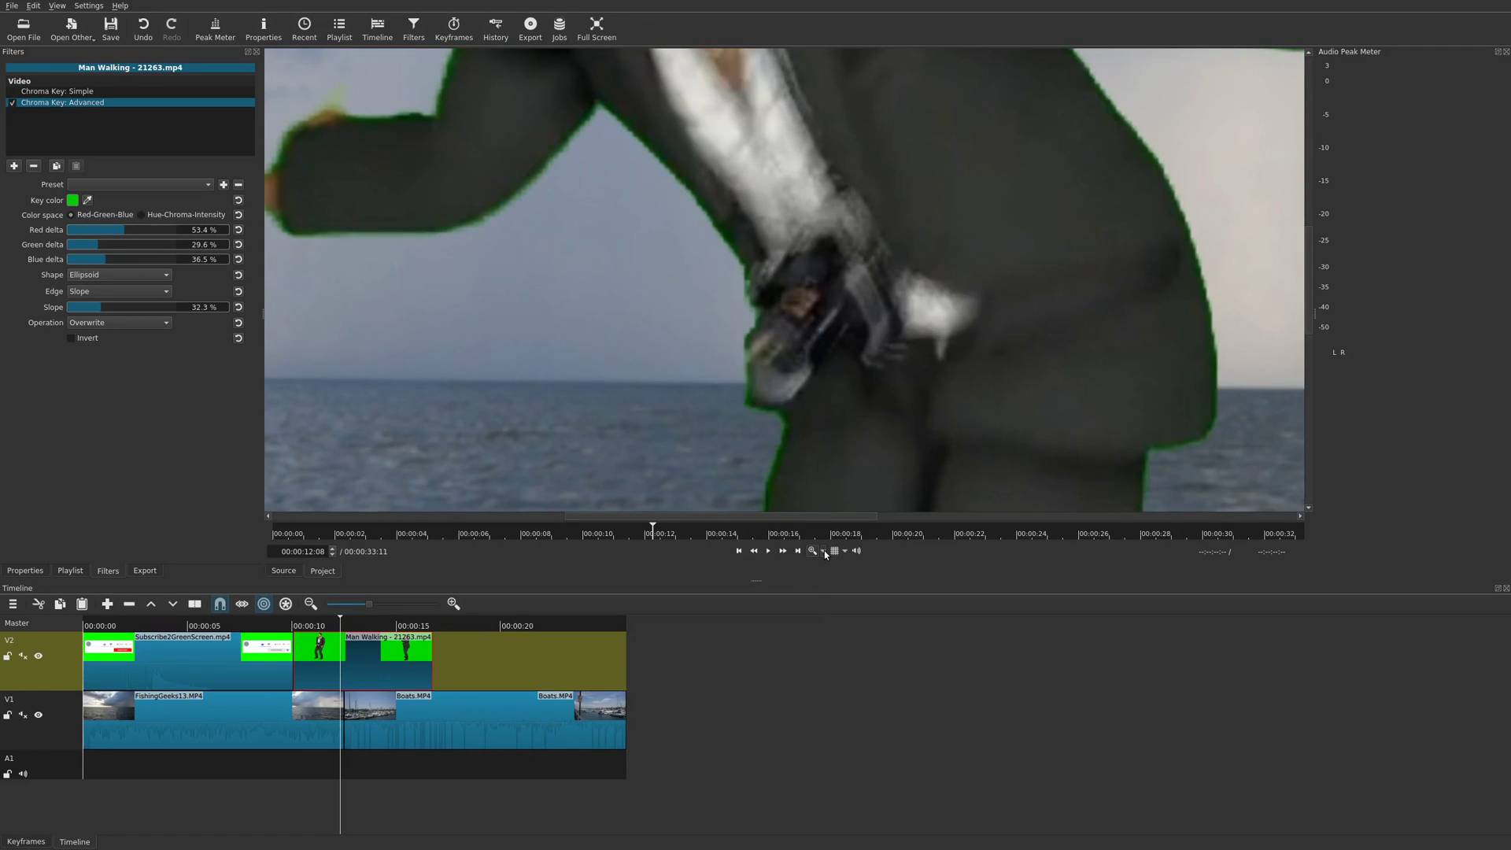
Fit the whole frame in the viewer and play back the composite to review the key.
{"action": "left_click", "coordinate": [824, 550]}
{"action": "left_click", "coordinate": [837, 569]}
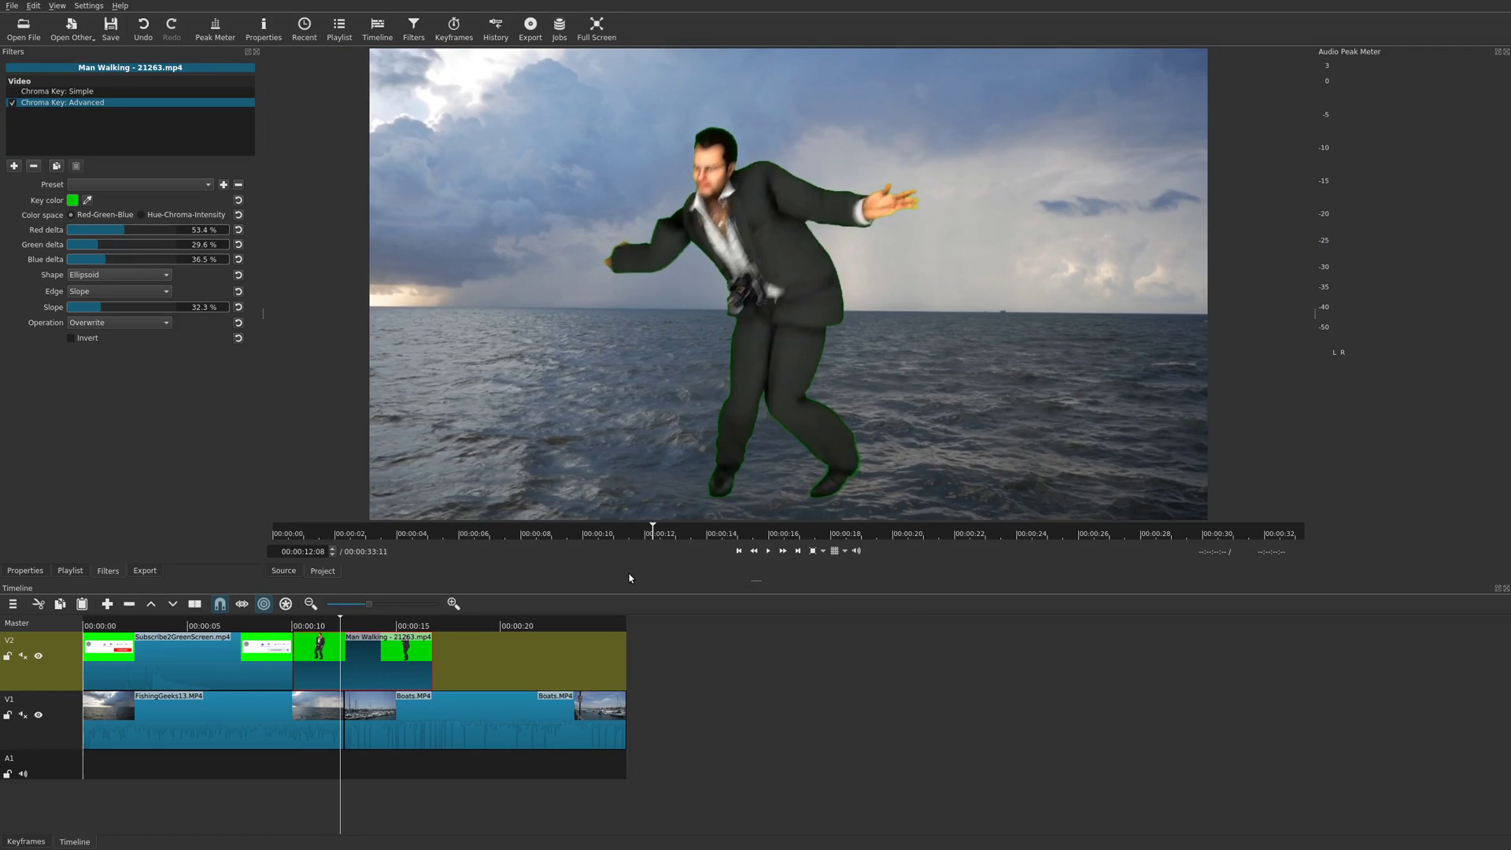
{"action": "key", "text": "space"}
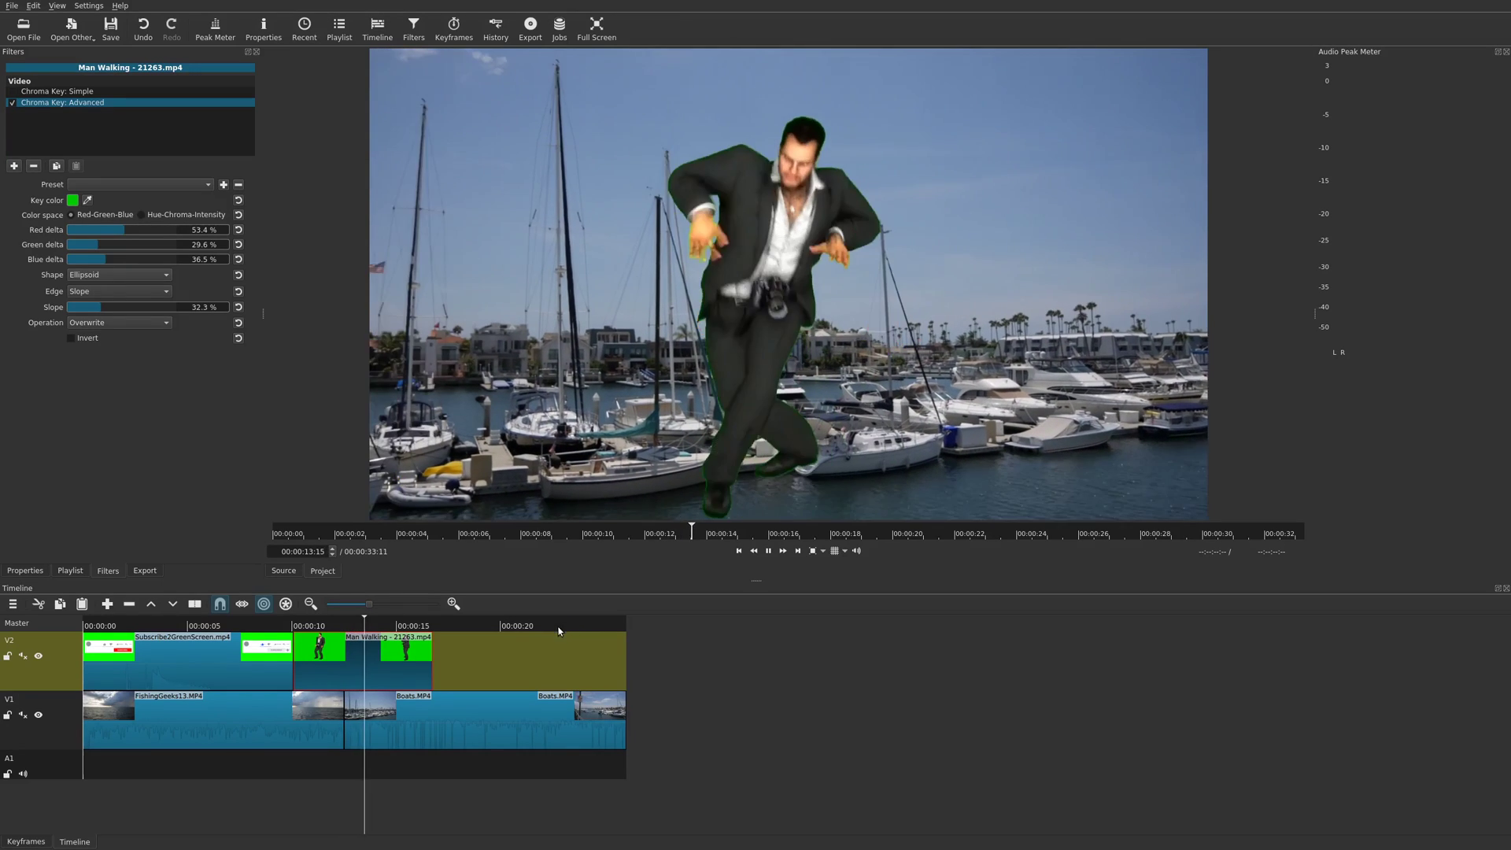
{"action": "key", "text": "space"}
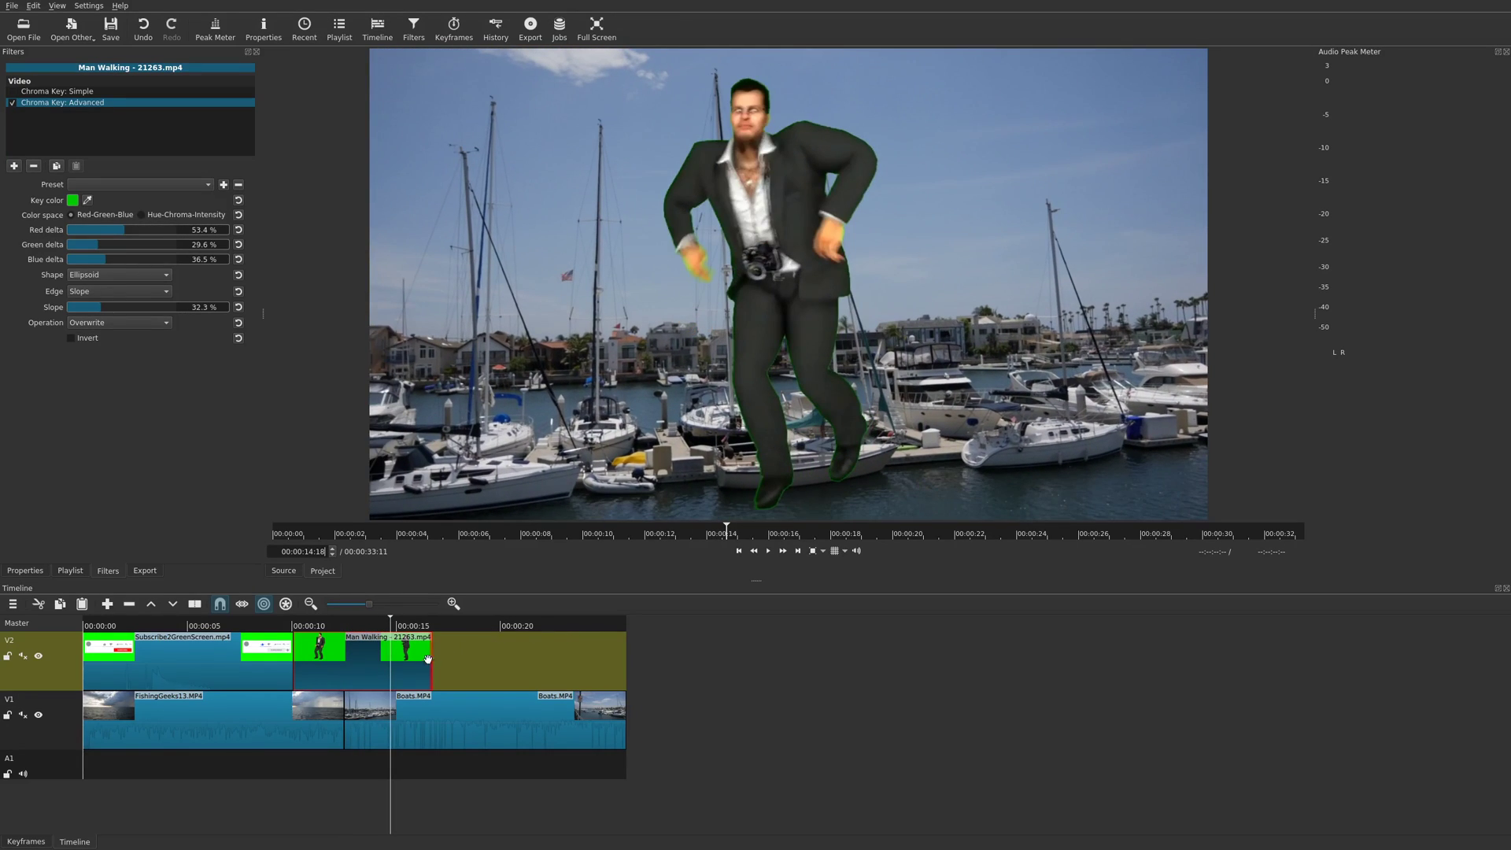
At 00:00:11:13, switch the key to Hue-Chroma-Intensity with intensity delta 52.9%.
{"action": "left_click", "coordinate": [322, 627]}
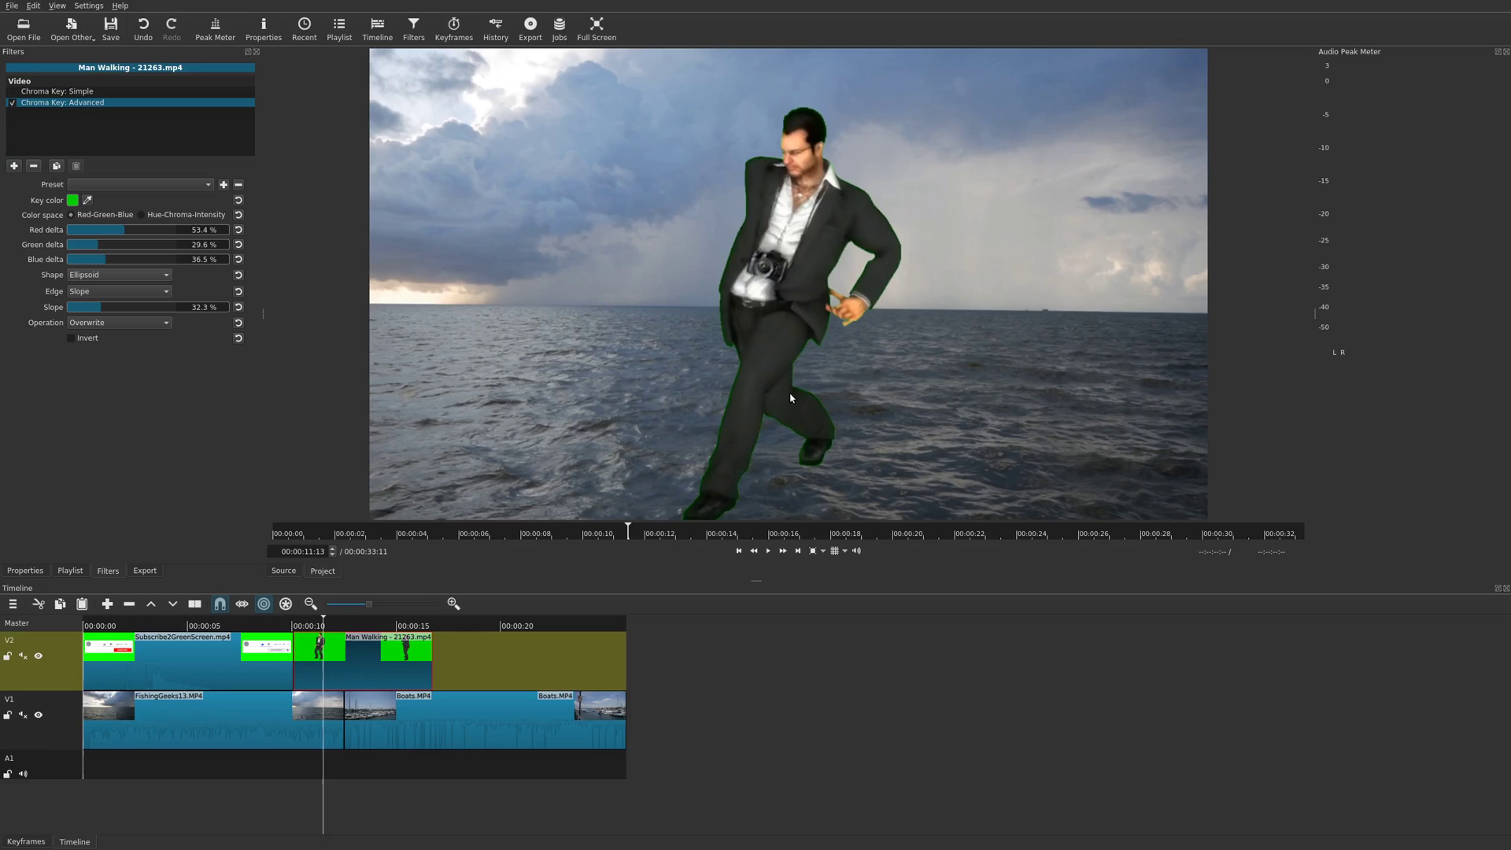
{"action": "left_click", "coordinate": [142, 215]}
{"action": "mouse_move", "coordinate": [101, 259]}
{"action": "left_mouse_down"}
{"action": "mouse_move", "coordinate": [125, 259]}
{"action": "mouse_move", "coordinate": [87, 247]}
{"action": "left_mouse_up"}
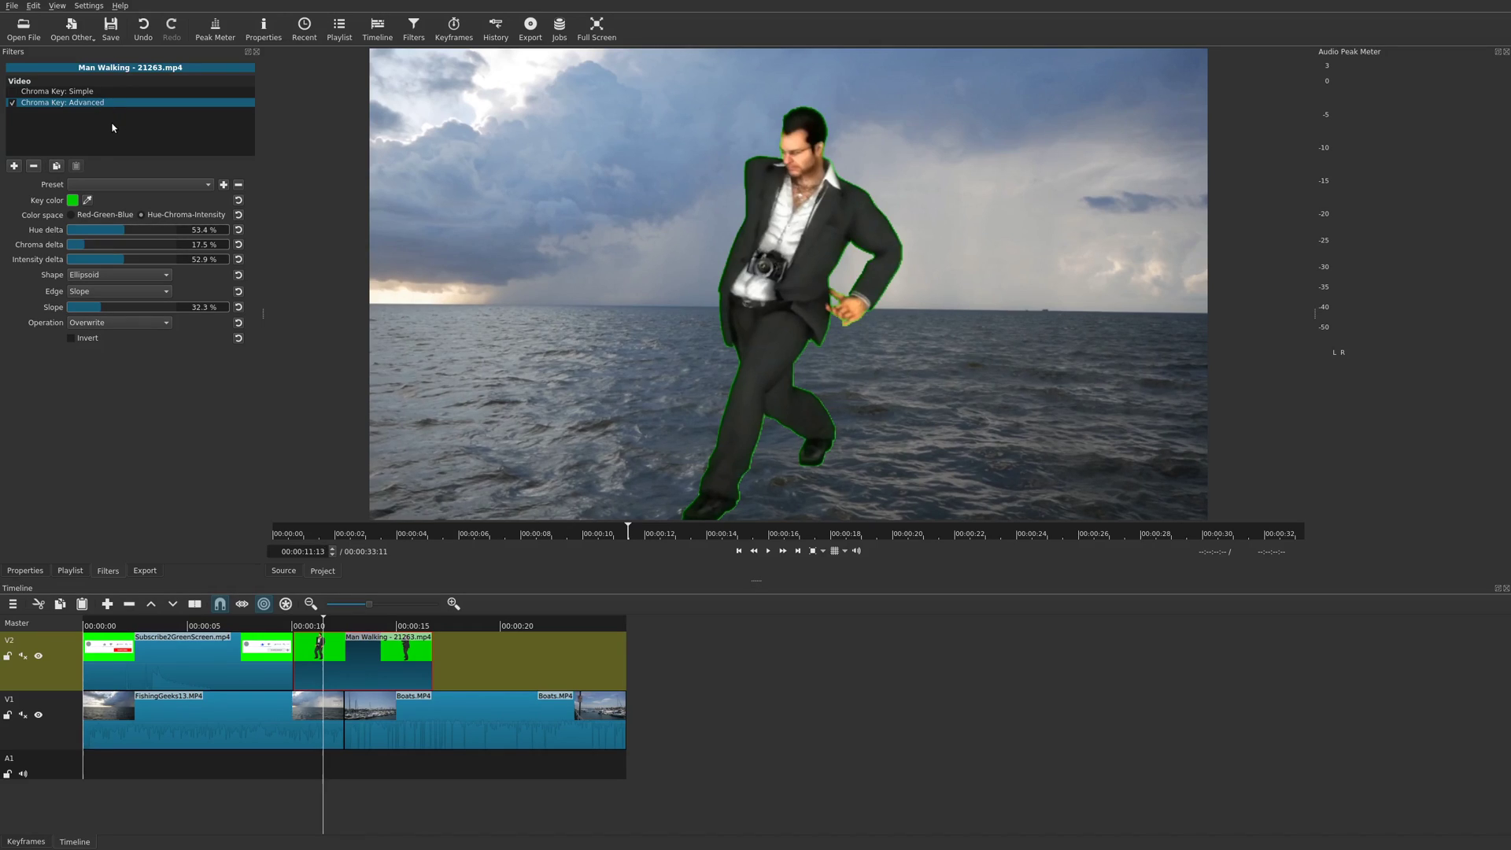
Add the Alpha Channel: View and Alpha Channel: Adjust filters to the Man Walking clip.
{"action": "left_click", "coordinate": [14, 166]}
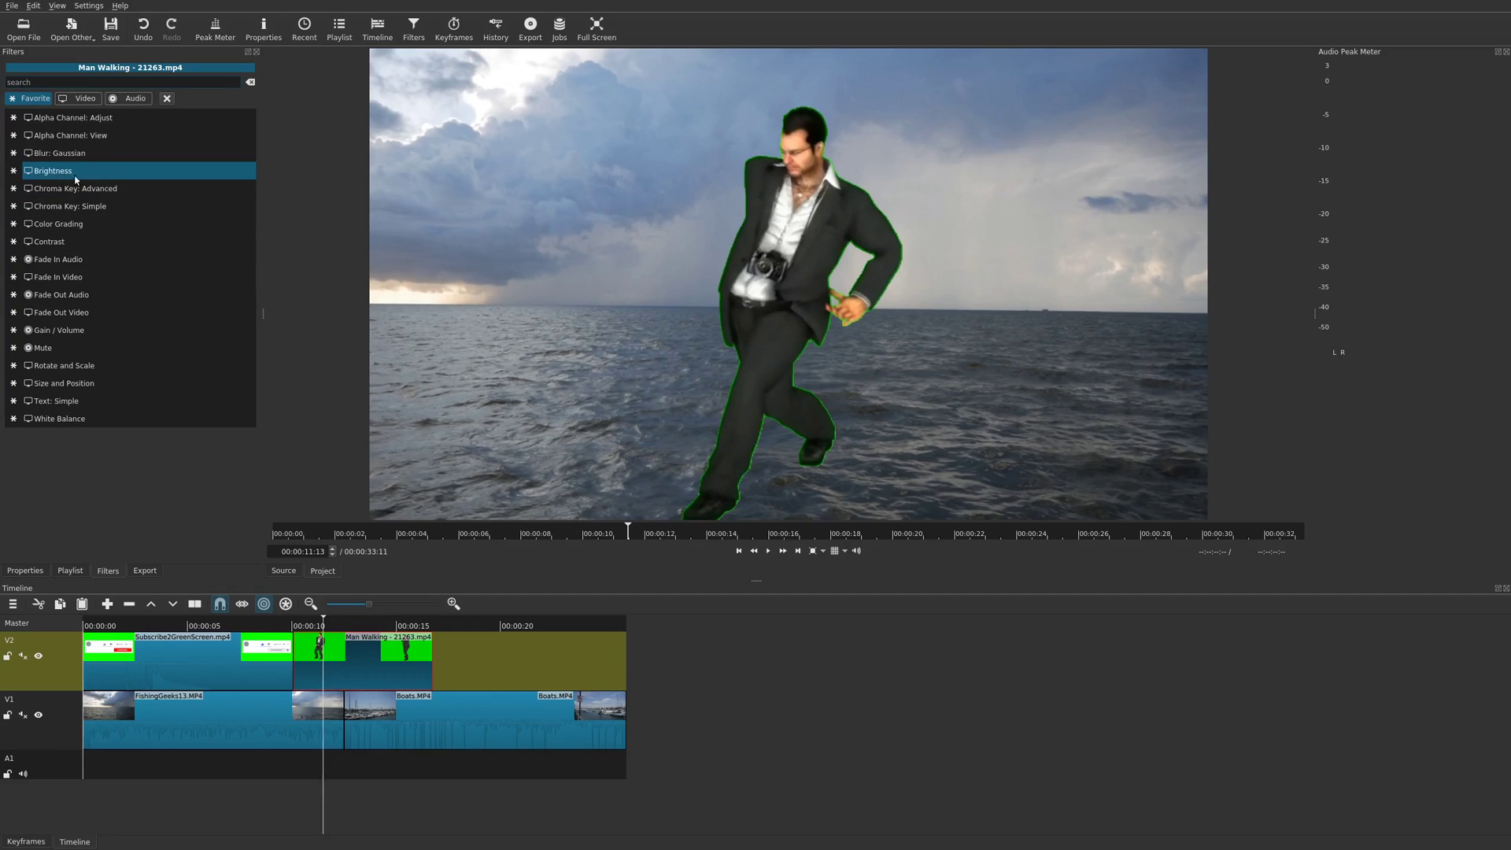
{"action": "left_click", "coordinate": [107, 137]}
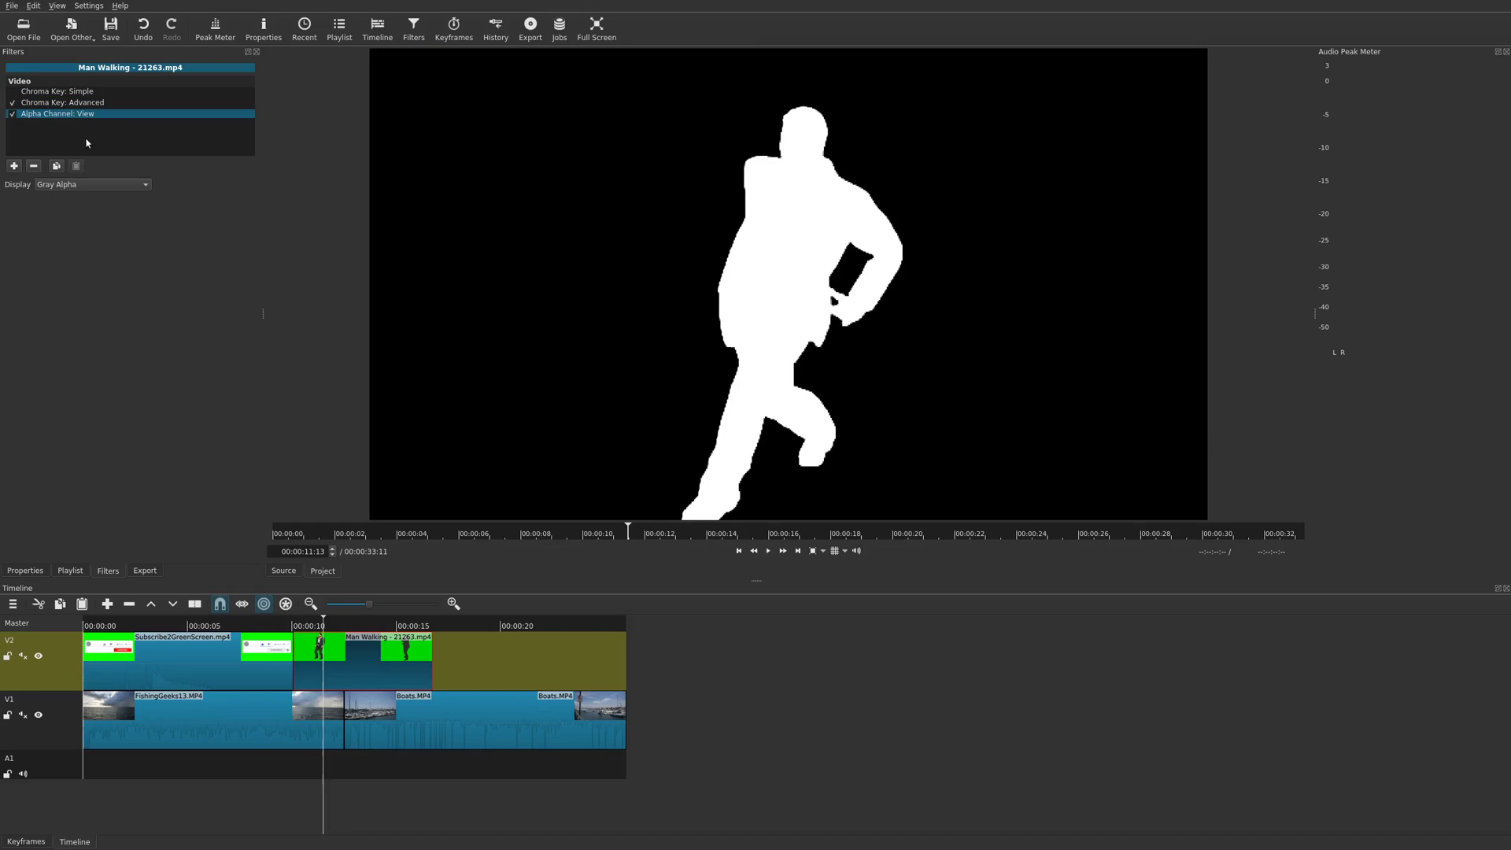
{"action": "left_click", "coordinate": [14, 165]}
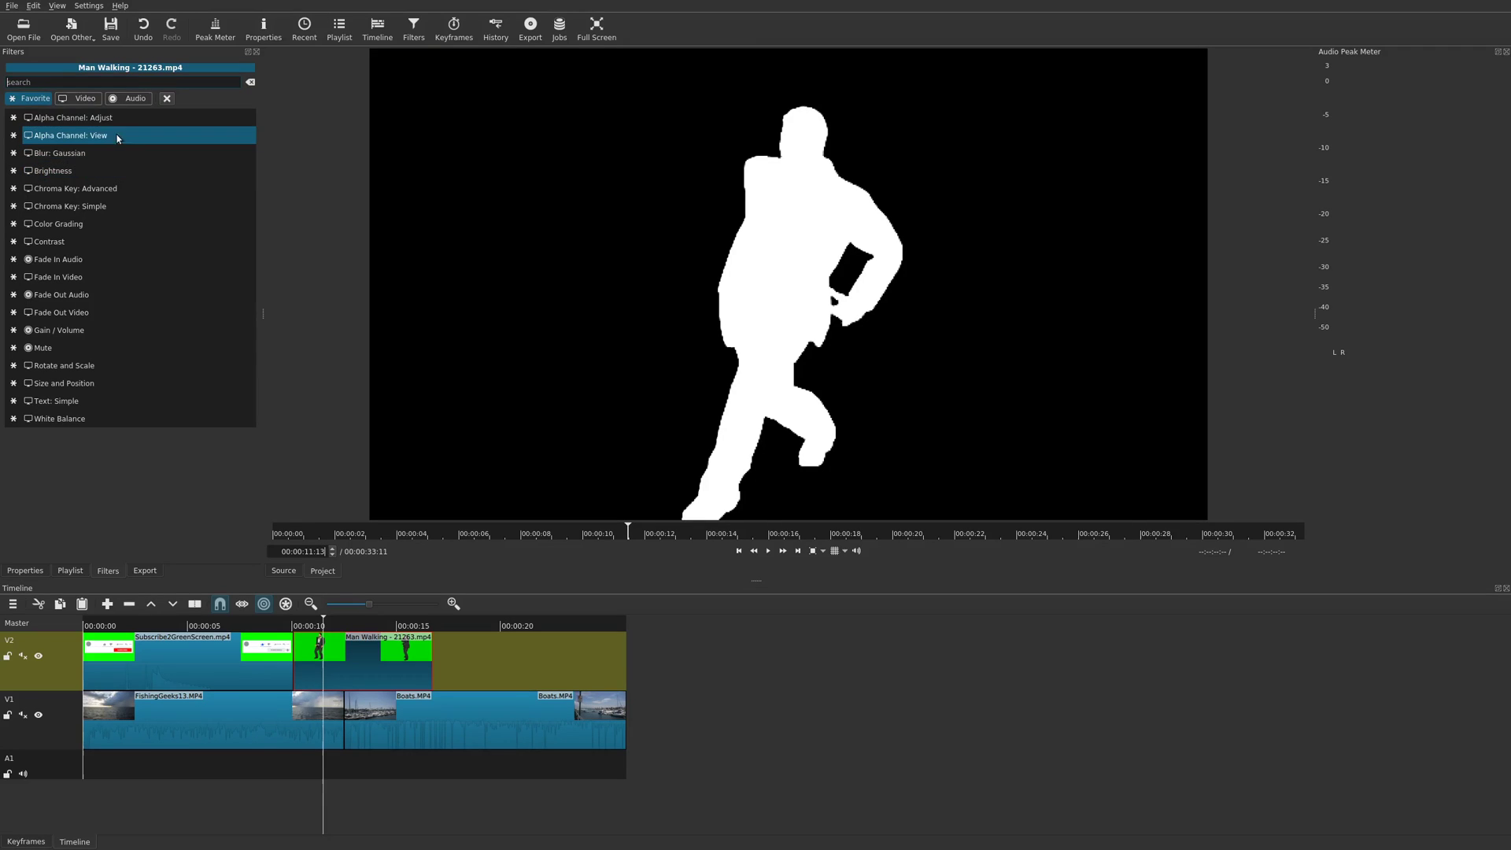
{"action": "left_click", "coordinate": [114, 120]}
Enable Chroma Key: Simple, disable Chroma Key: Advanced, and show the simple key settings.
{"action": "key", "text": "Up"}
{"action": "key", "text": "Up"}
{"action": "key", "text": "Up"}
{"action": "key", "text": "space"}
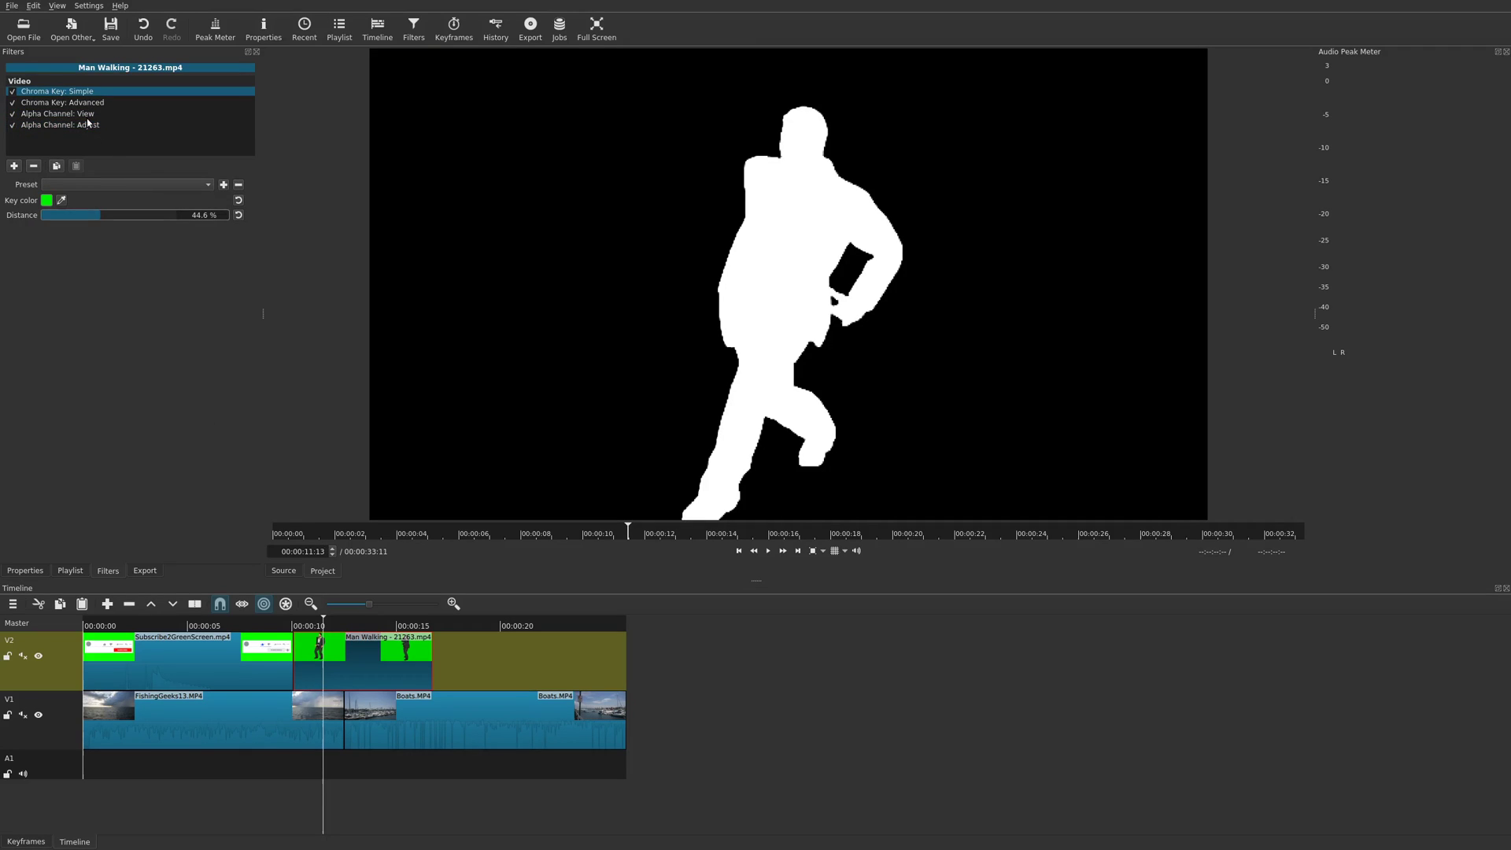
{"action": "left_click", "coordinate": [13, 103]}
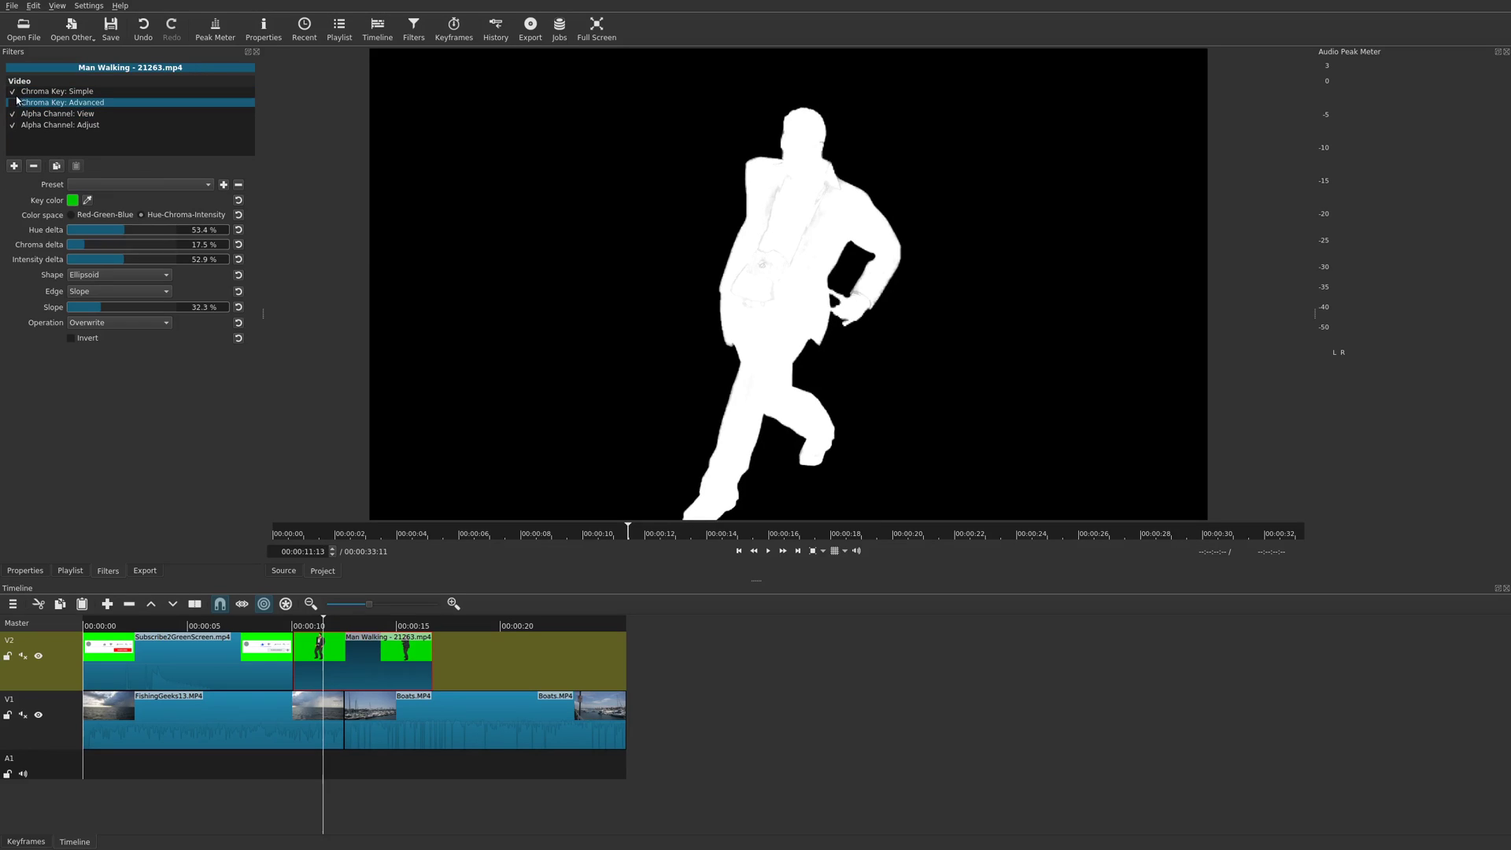
{"action": "left_click", "coordinate": [20, 94]}
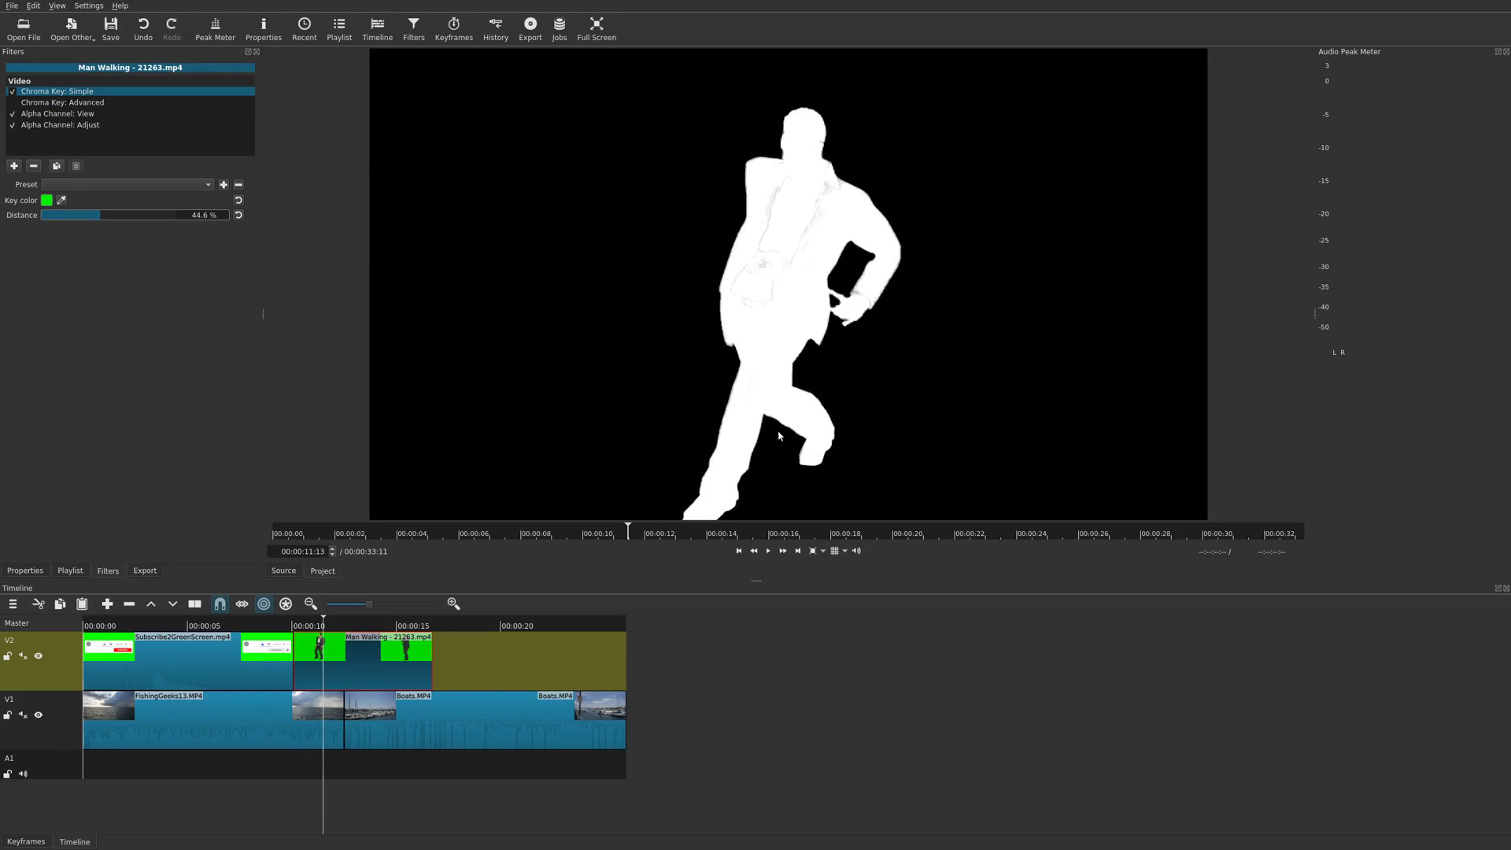
Magnify the preview to inspect the matte, then turn off Alpha Channel: View and show Alpha Channel: Adjust.
{"action": "left_click", "coordinate": [822, 552]}
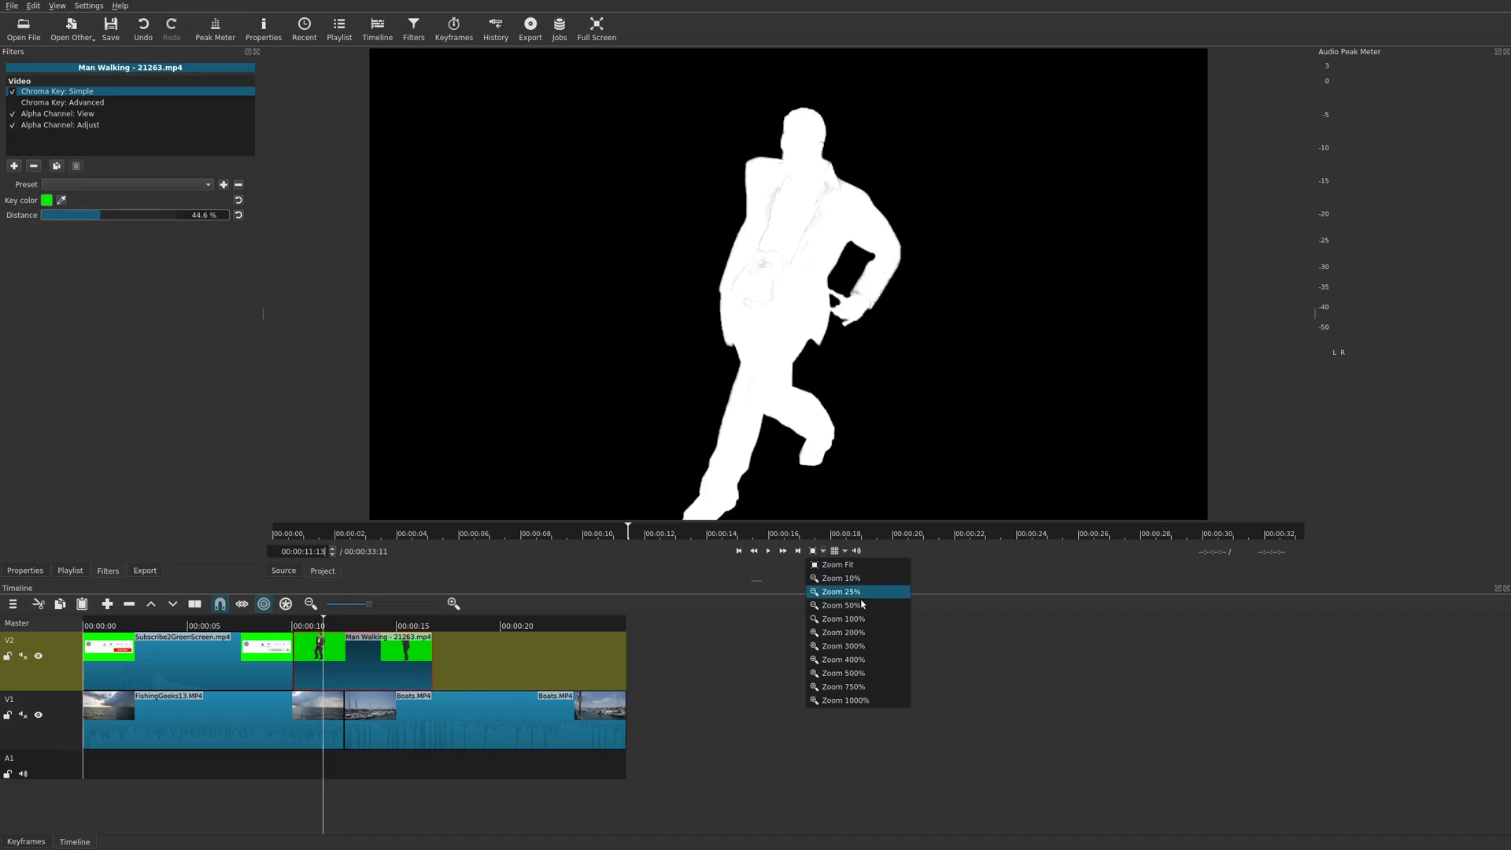
{"action": "left_click", "coordinate": [867, 651]}
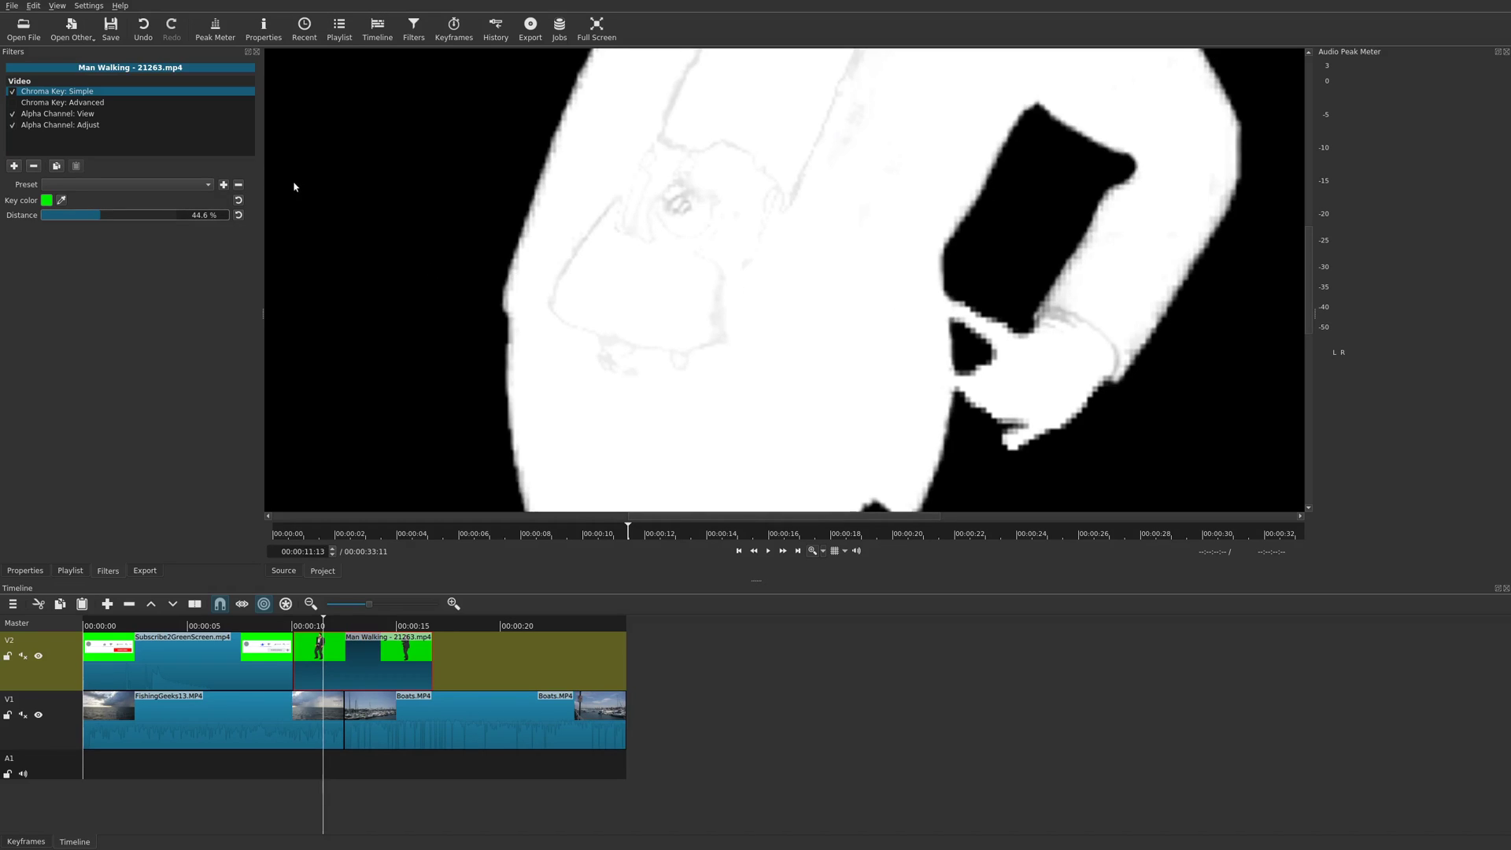
{"action": "left_click", "coordinate": [12, 114]}
{"action": "left_click", "coordinate": [45, 125]}
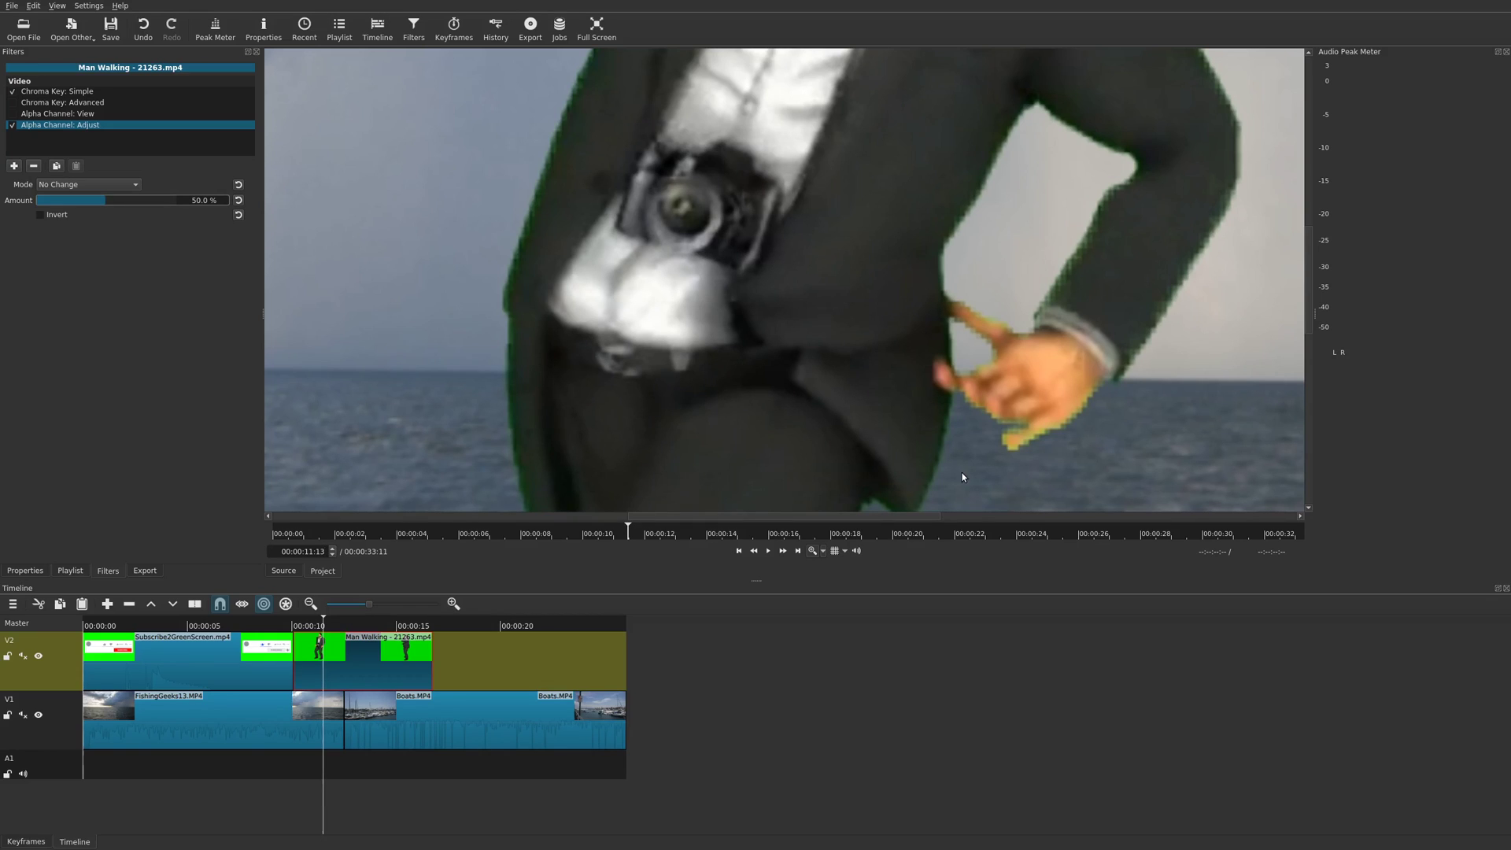
{"action": "left_click_drag", "start_coordinate": [852, 515], "coordinate": [798, 517]}
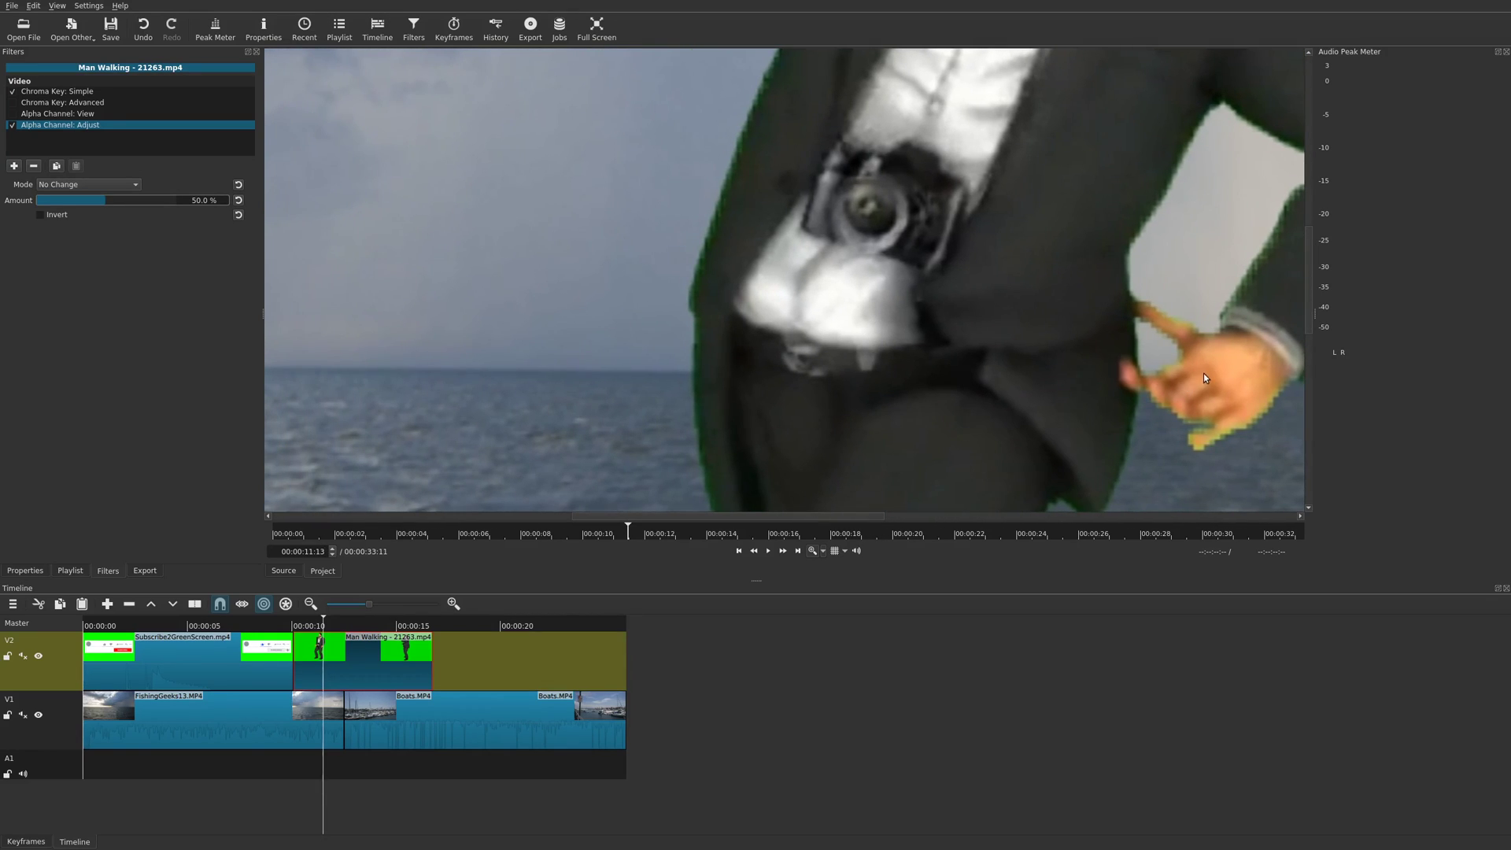
{"action": "mouse_move", "coordinate": [1310, 296]}
{"action": "left_mouse_down"}
{"action": "mouse_move", "coordinate": [1305, 212]}
{"action": "mouse_move", "coordinate": [1316, 300]}
{"action": "left_mouse_up"}
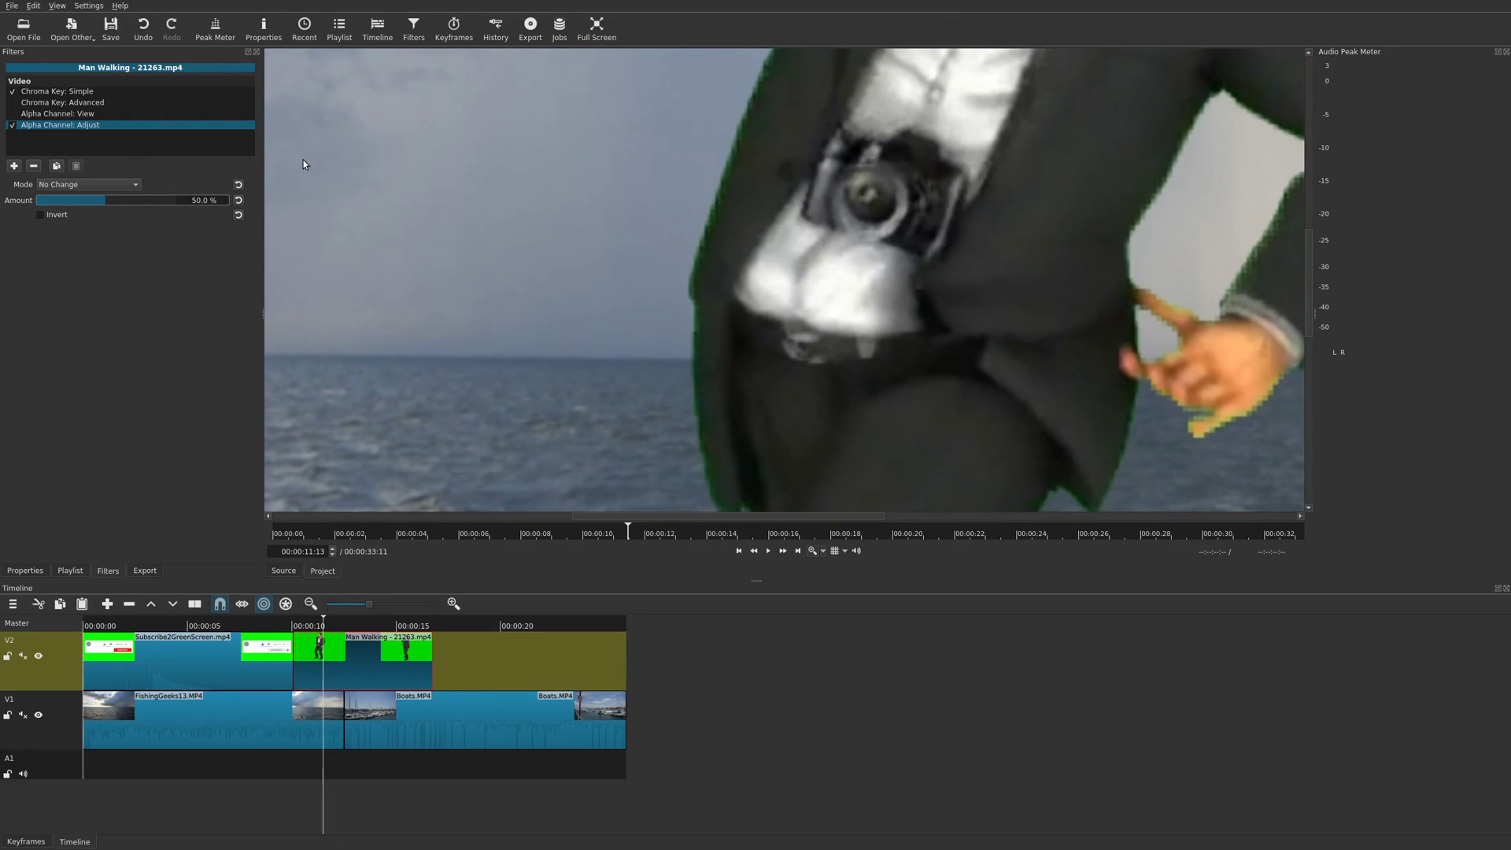
{"action": "left_click_drag", "start_coordinate": [702, 521], "coordinate": [779, 535]}
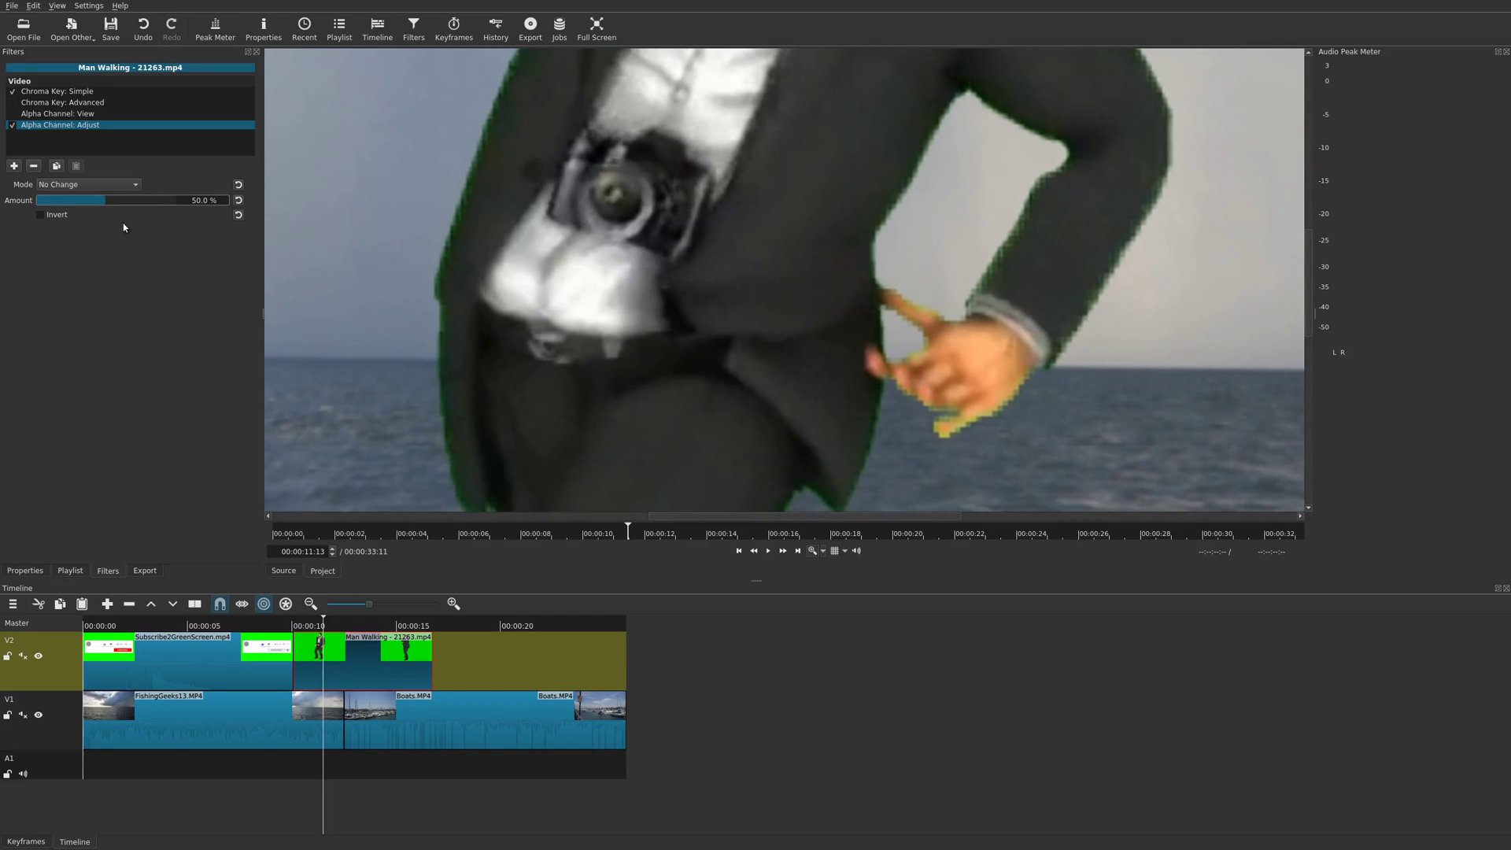
Try the Shave, Shrink Hard, Shrink Soft and Grow Hard alpha adjust modes.
{"action": "left_click", "coordinate": [97, 185]}
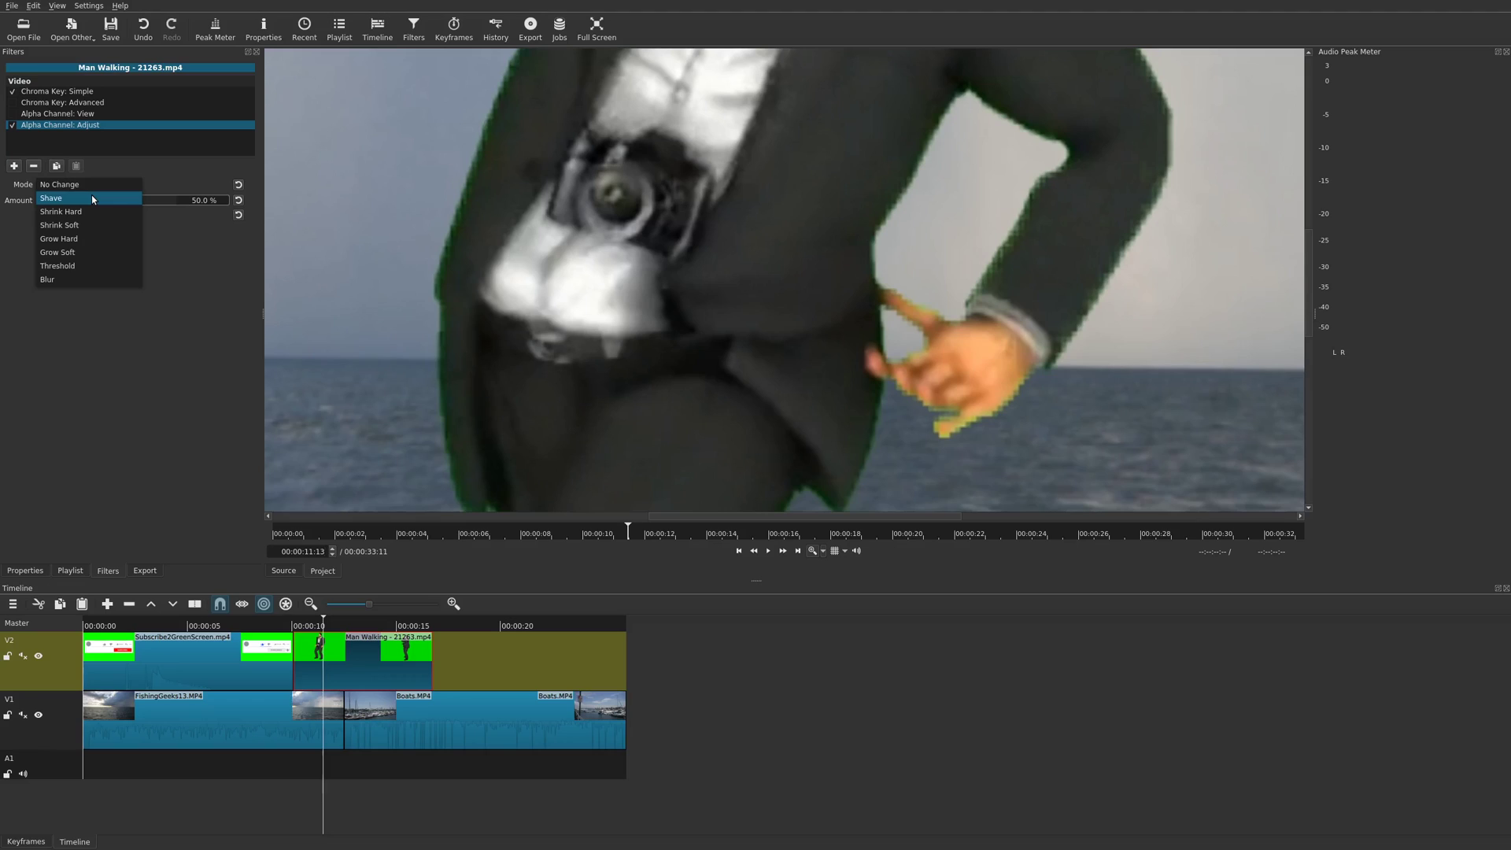
{"action": "left_click", "coordinate": [91, 196]}
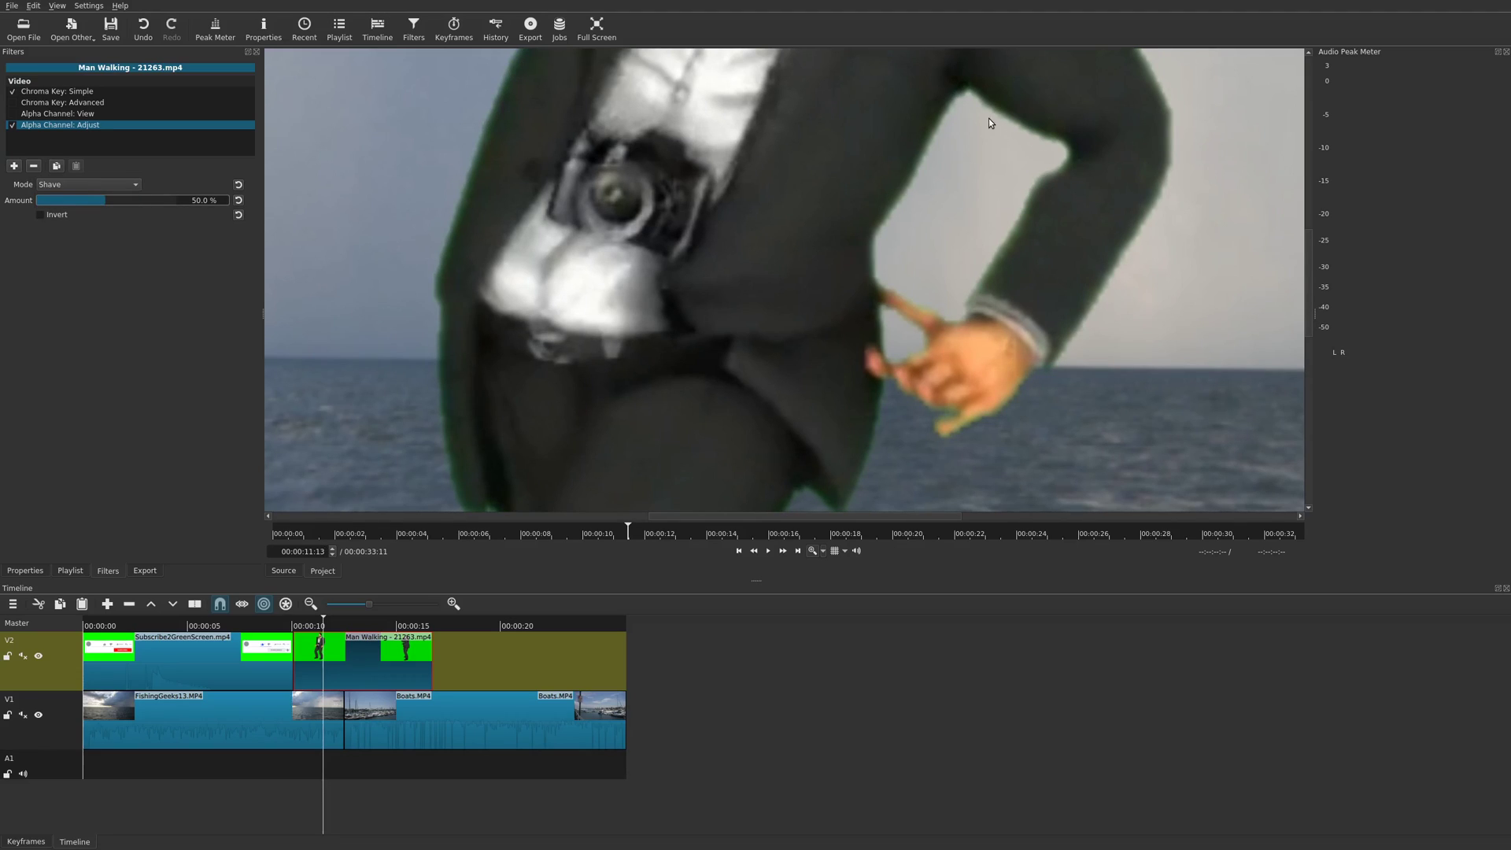
{"action": "left_click", "coordinate": [97, 181]}
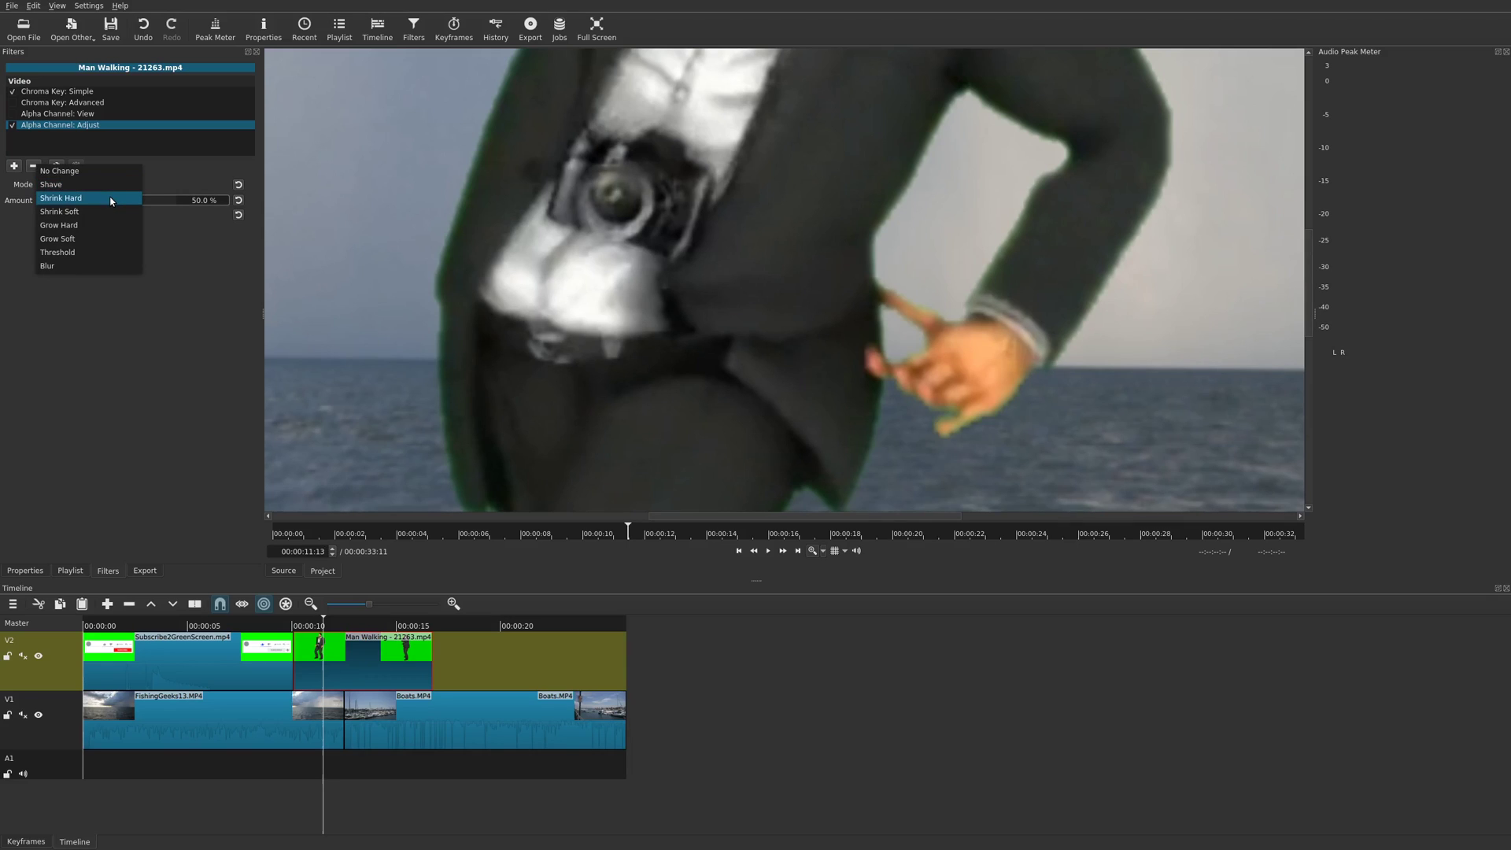
{"action": "left_click", "coordinate": [111, 200]}
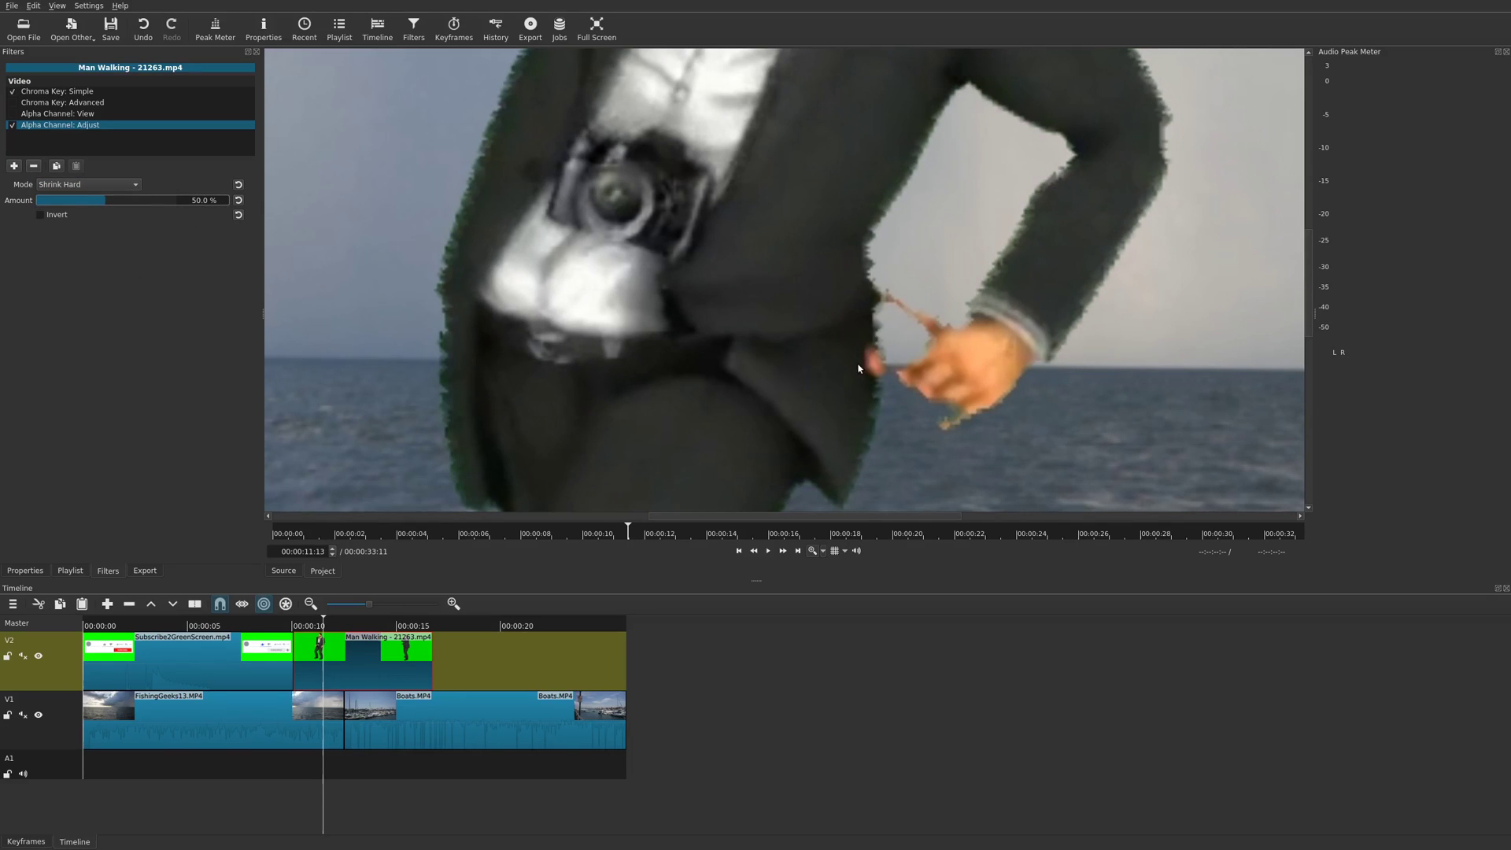
{"action": "left_click", "coordinate": [125, 187]}
{"action": "left_click", "coordinate": [113, 199]}
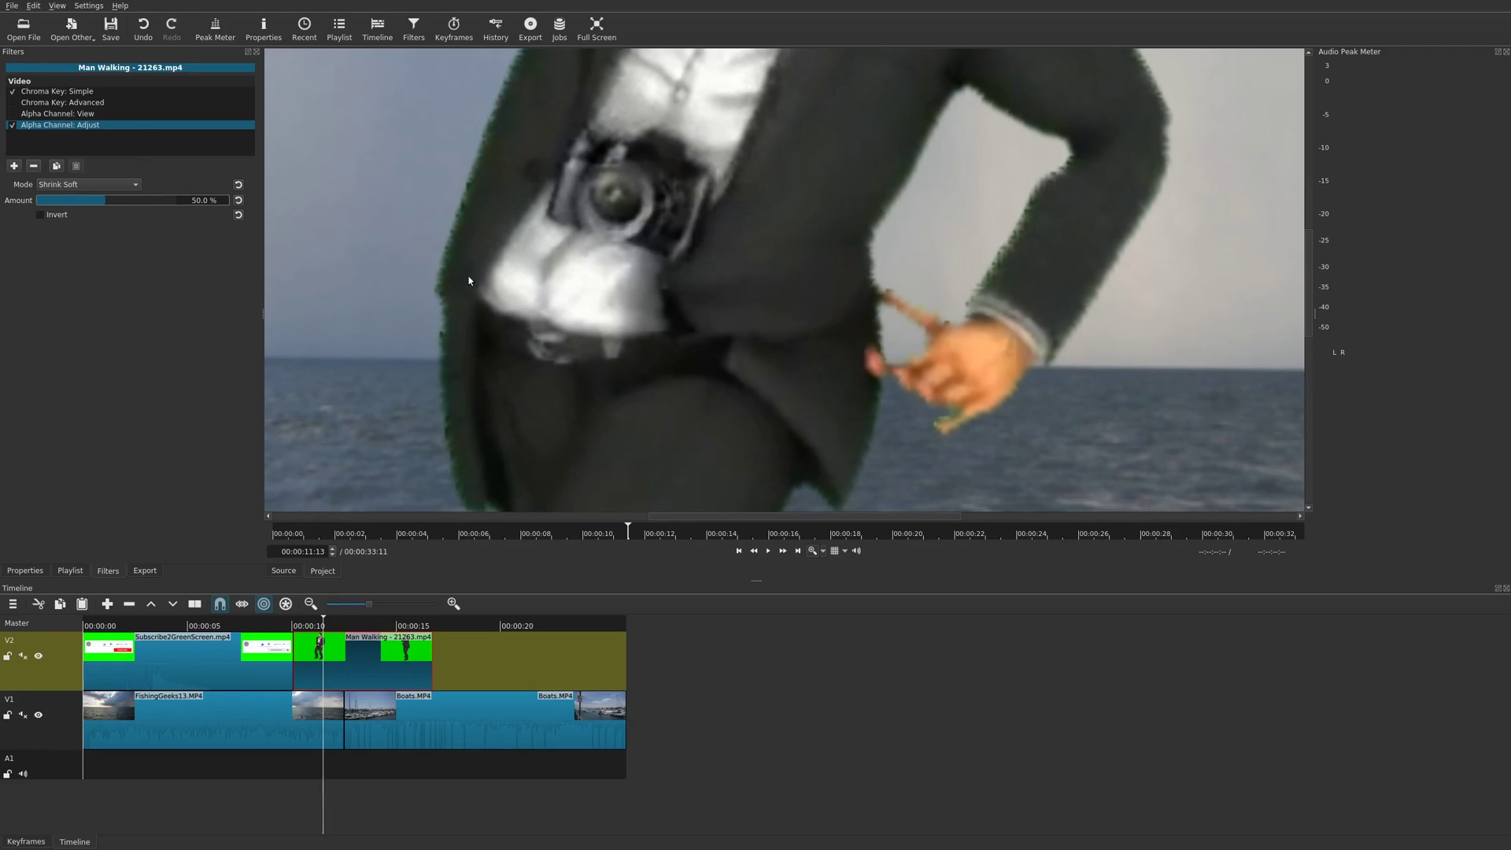
{"action": "left_click", "coordinate": [116, 188]}
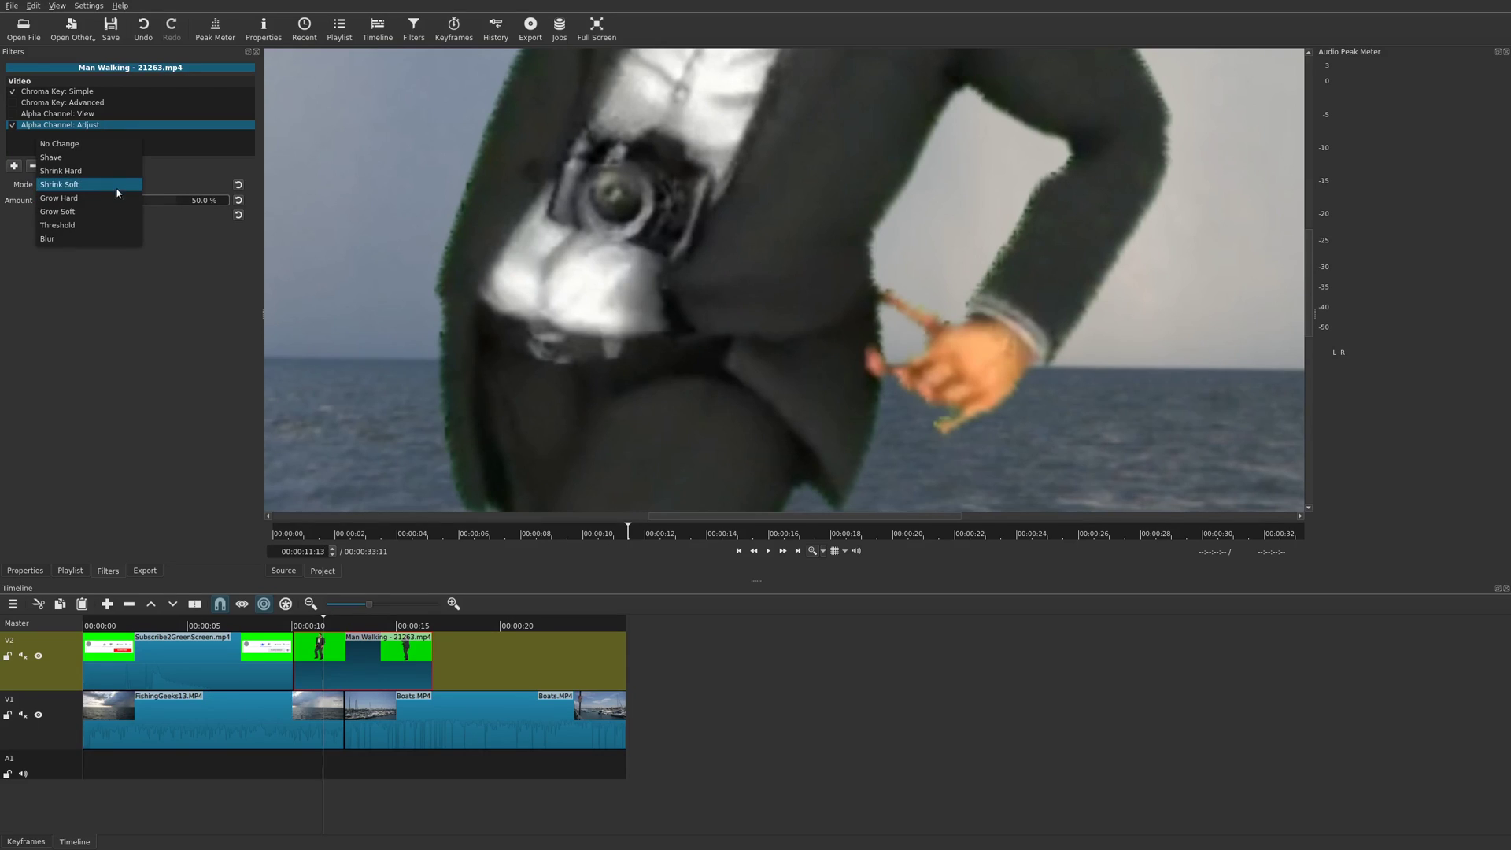
{"action": "left_click", "coordinate": [112, 198]}
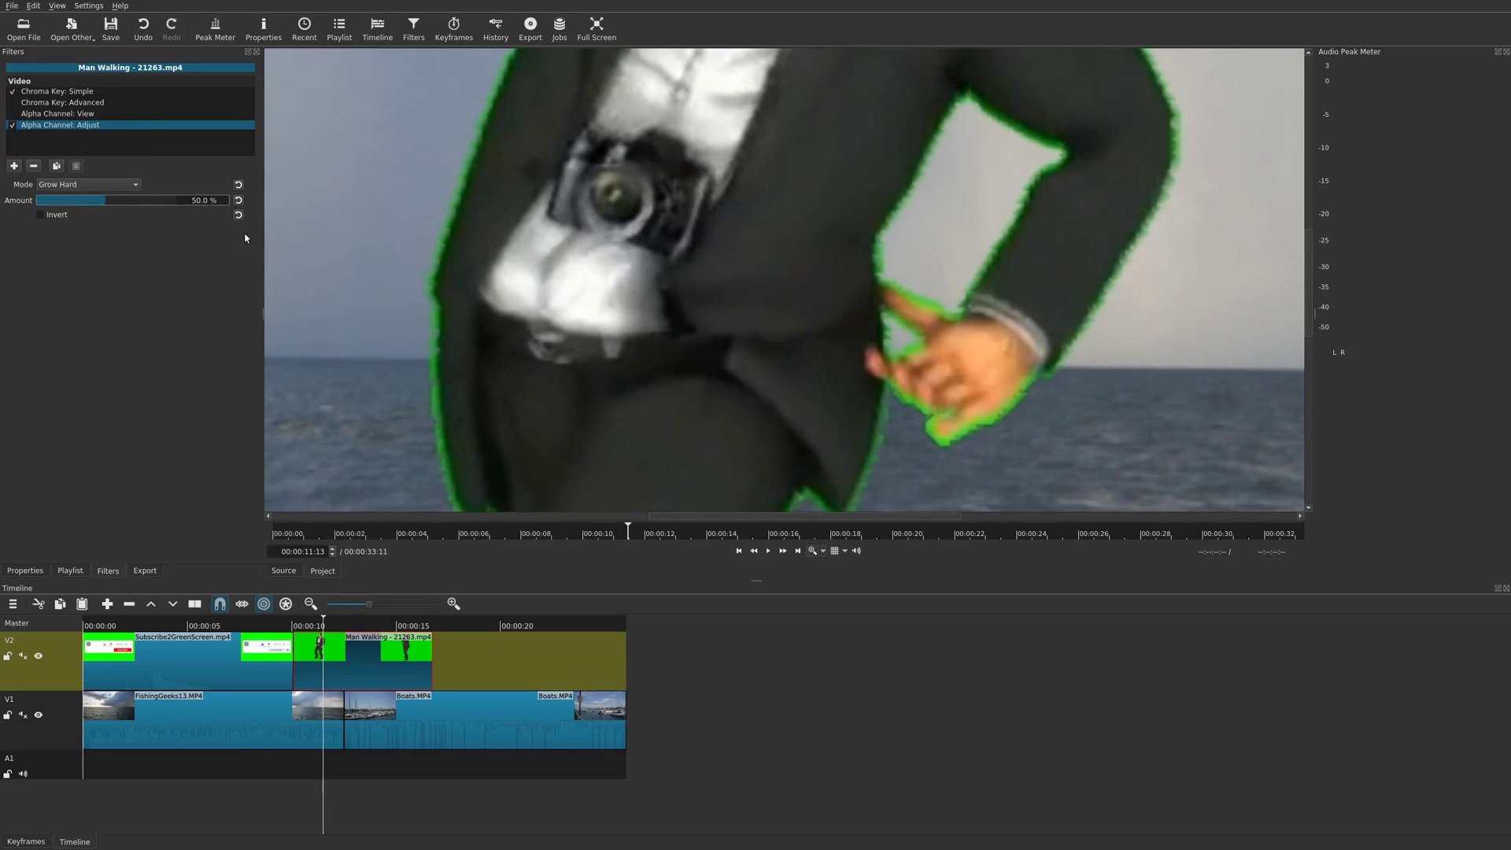
Try Grow Soft, Threshold and Blur, then return the mode to Shave at 50%.
{"action": "left_click", "coordinate": [130, 189]}
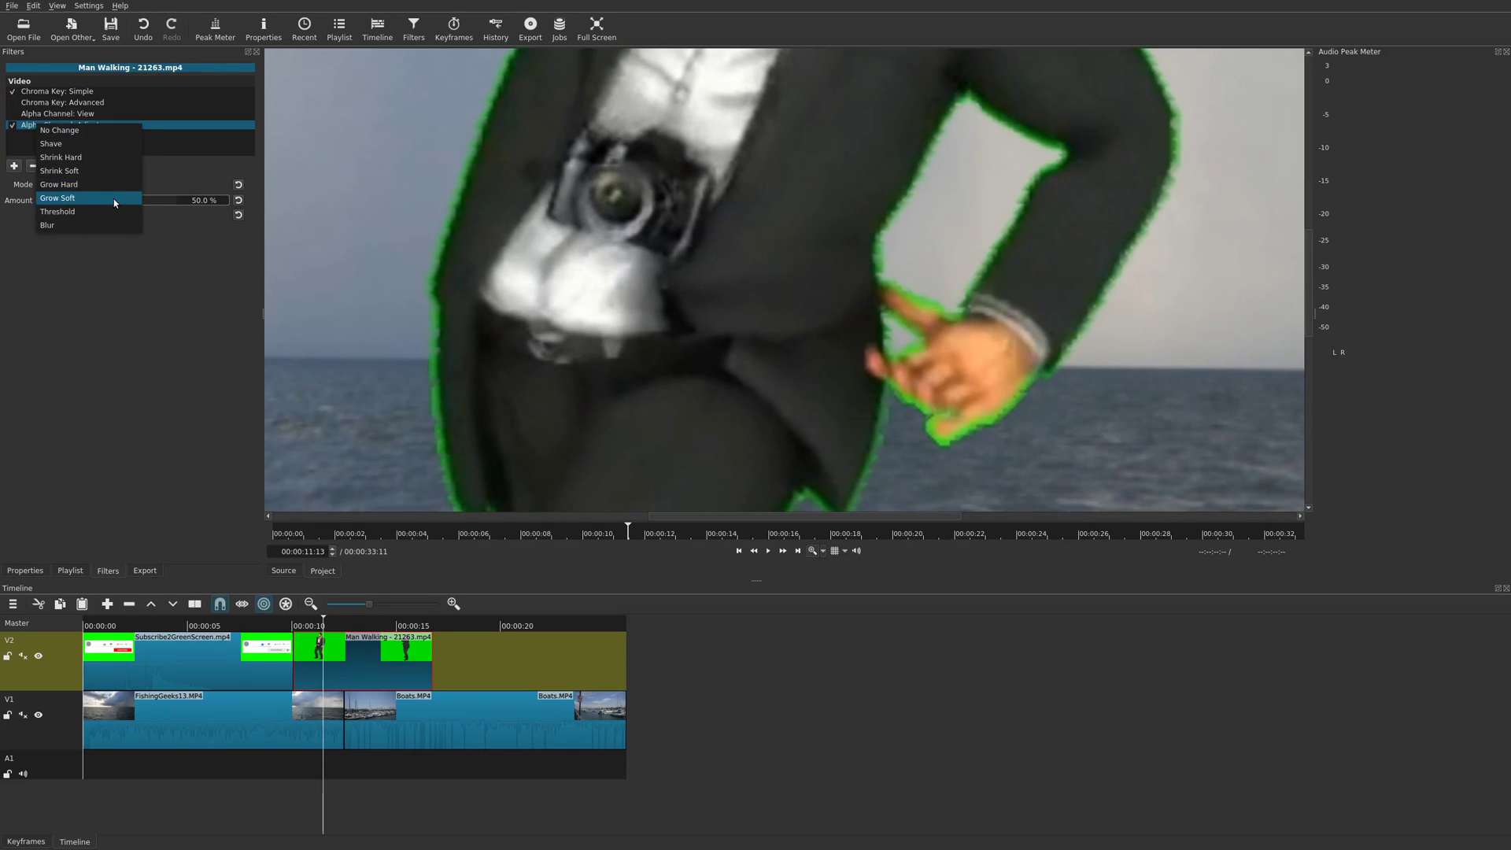
{"action": "left_click", "coordinate": [113, 198]}
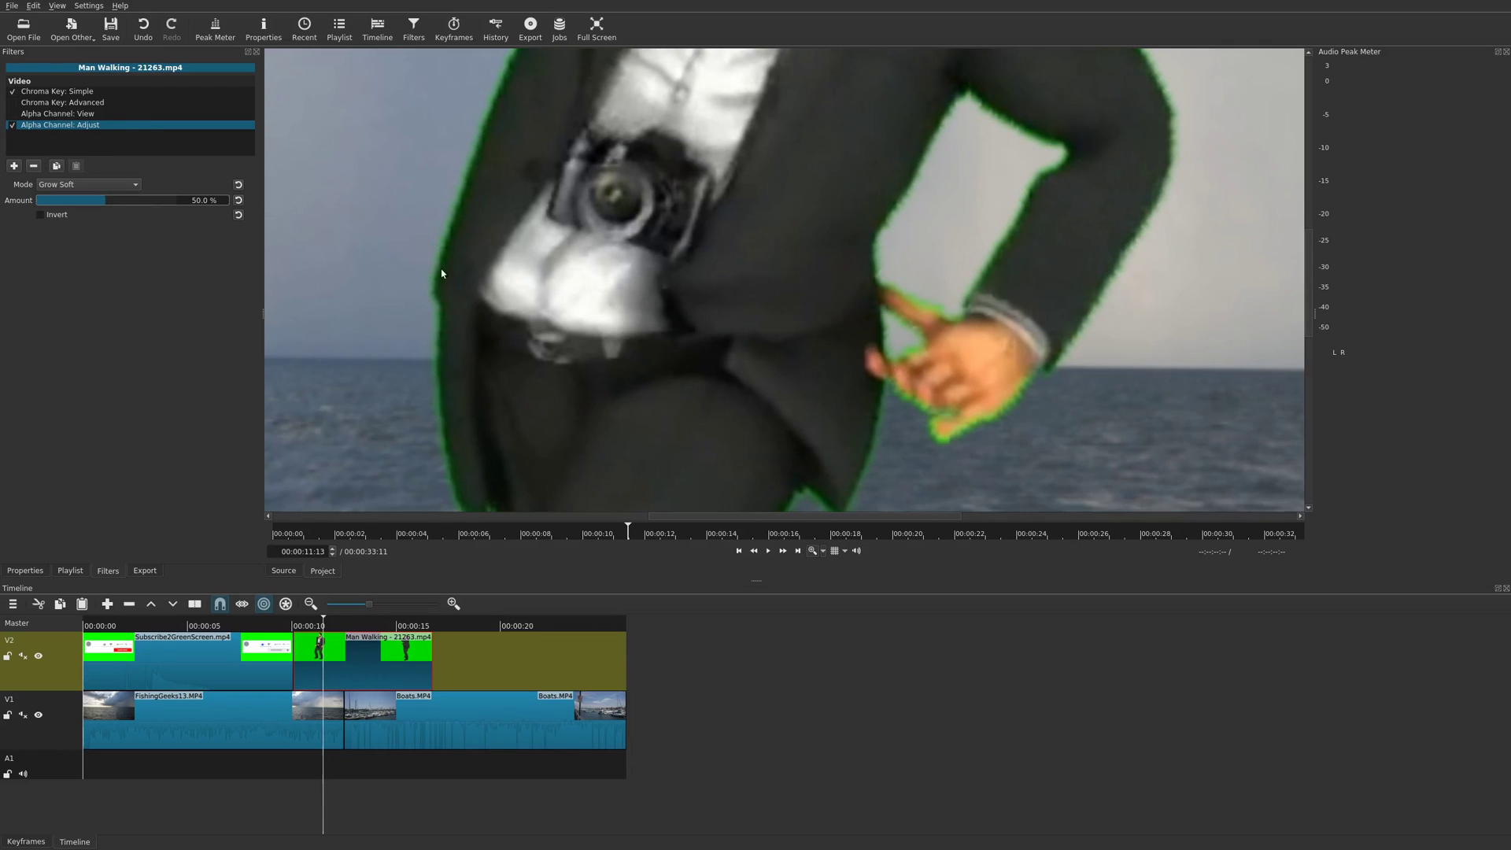
{"action": "left_click", "coordinate": [125, 184]}
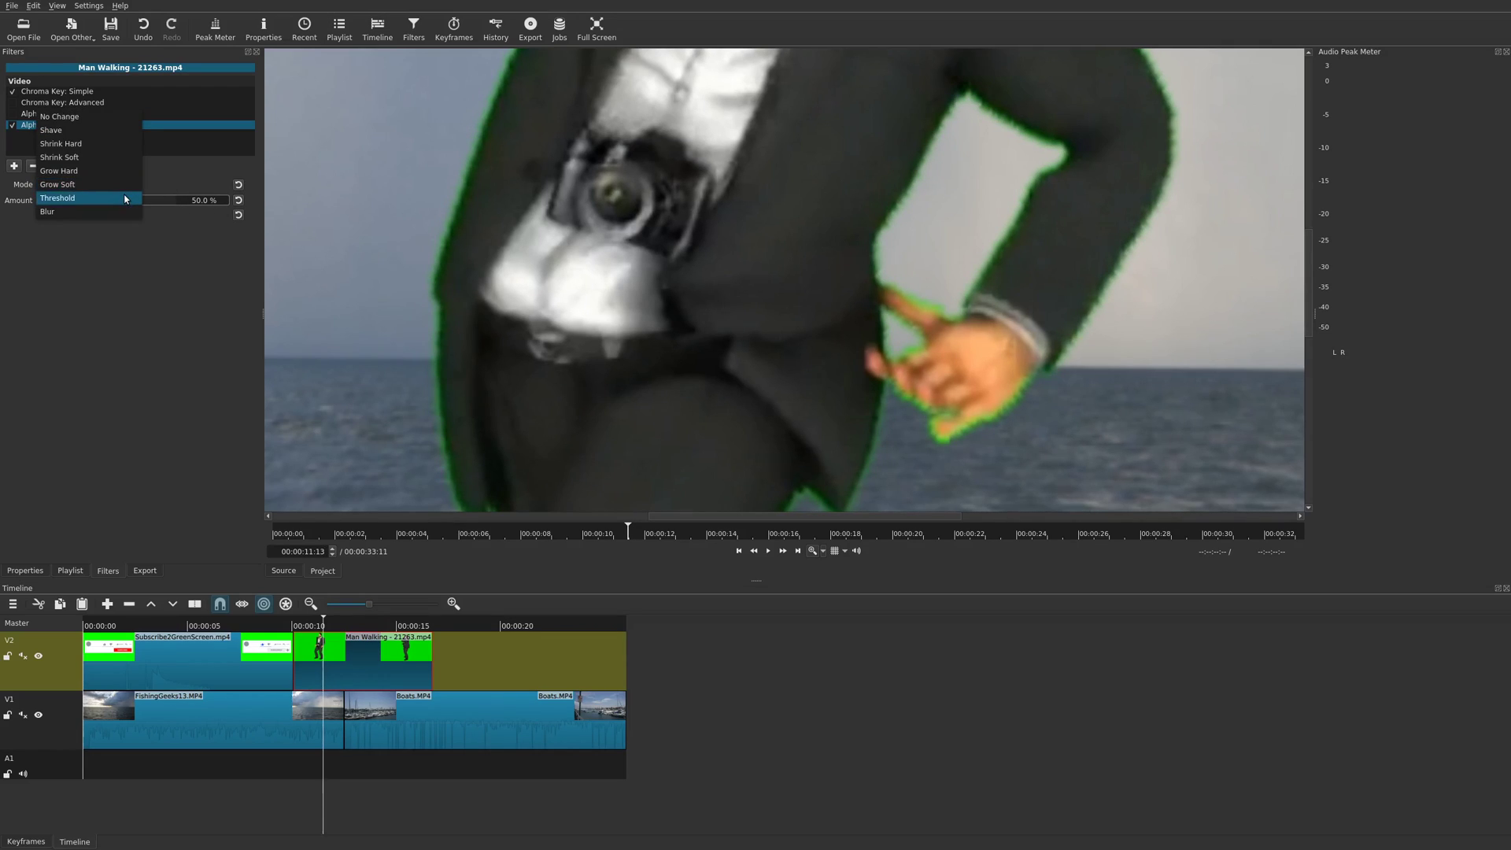
{"action": "left_click", "coordinate": [123, 200]}
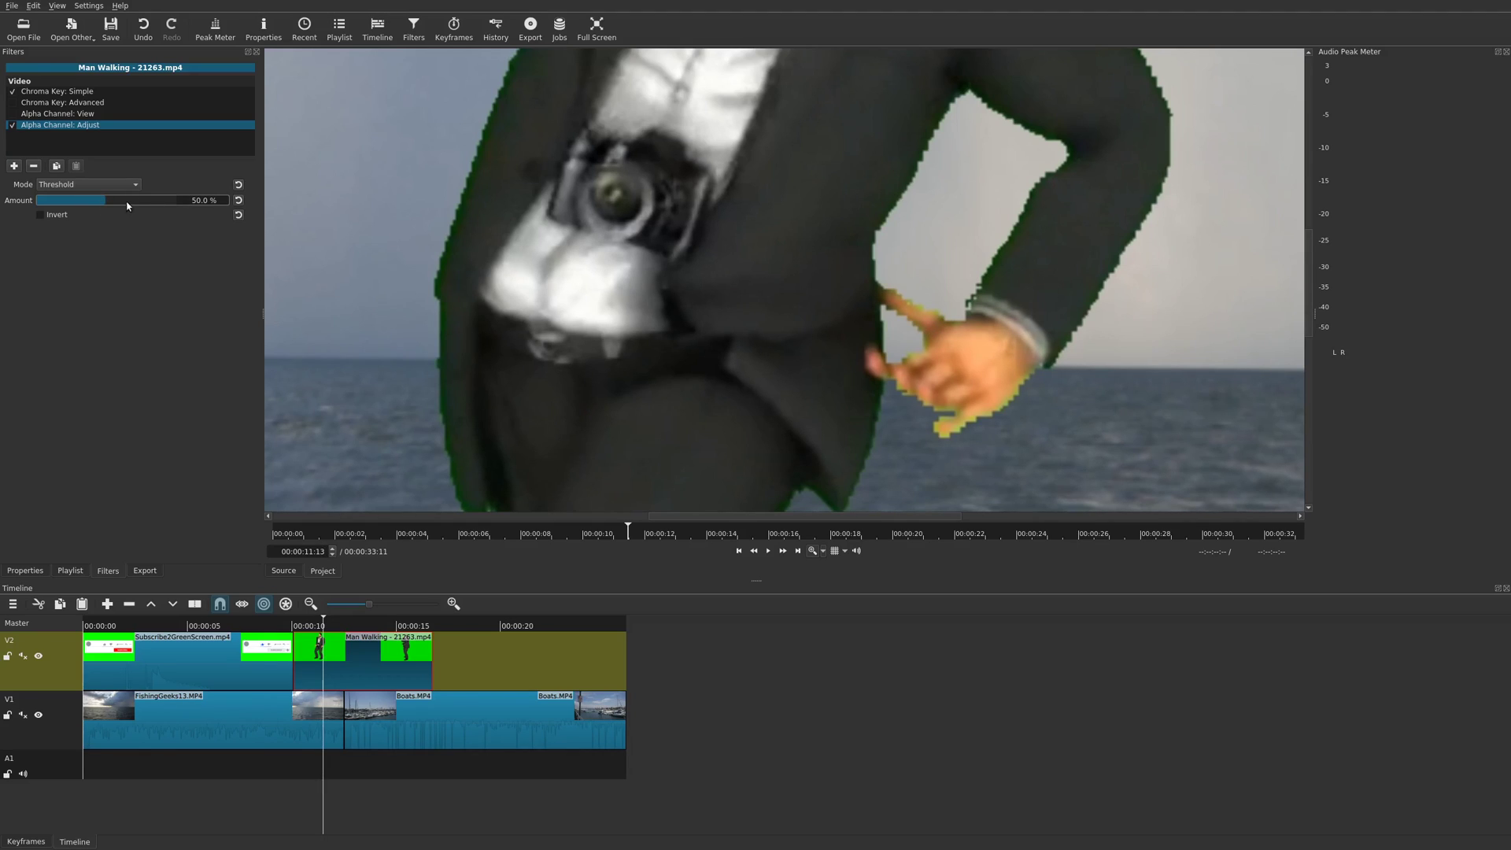
{"action": "left_click", "coordinate": [87, 184]}
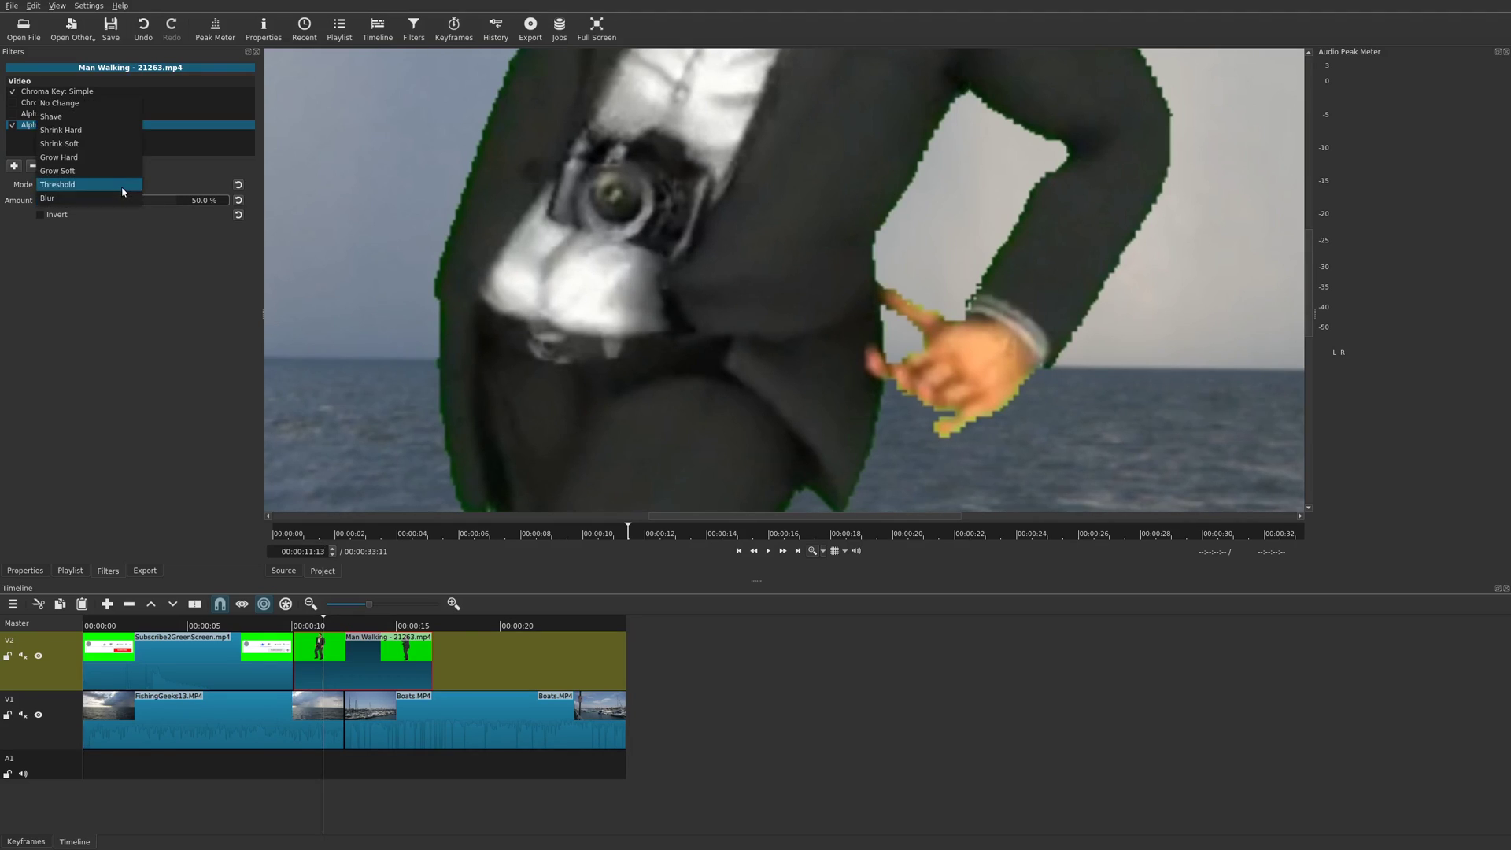
{"action": "left_click", "coordinate": [103, 196]}
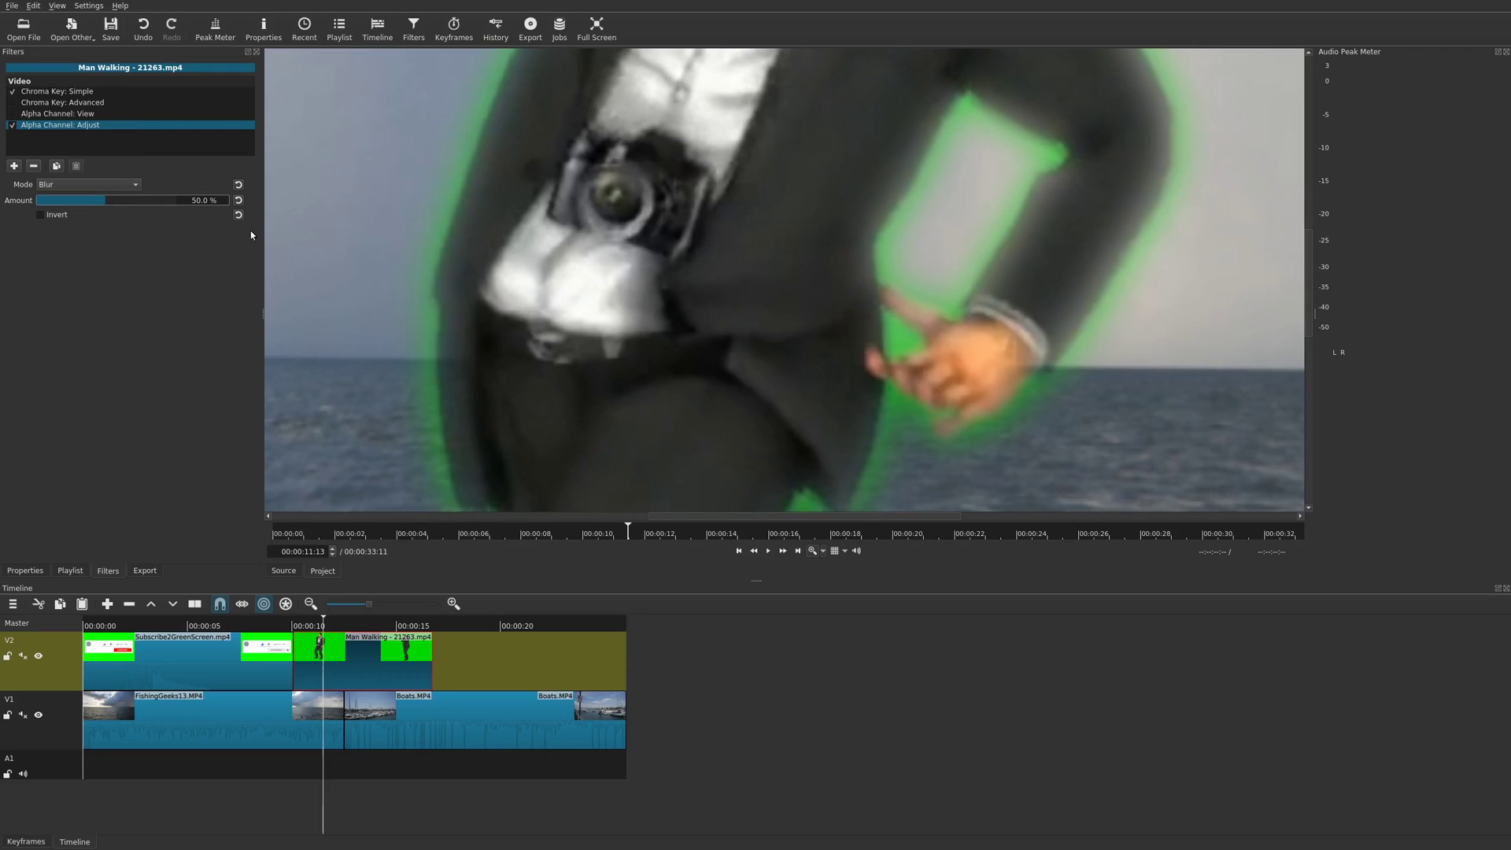
{"action": "left_click", "coordinate": [130, 188]}
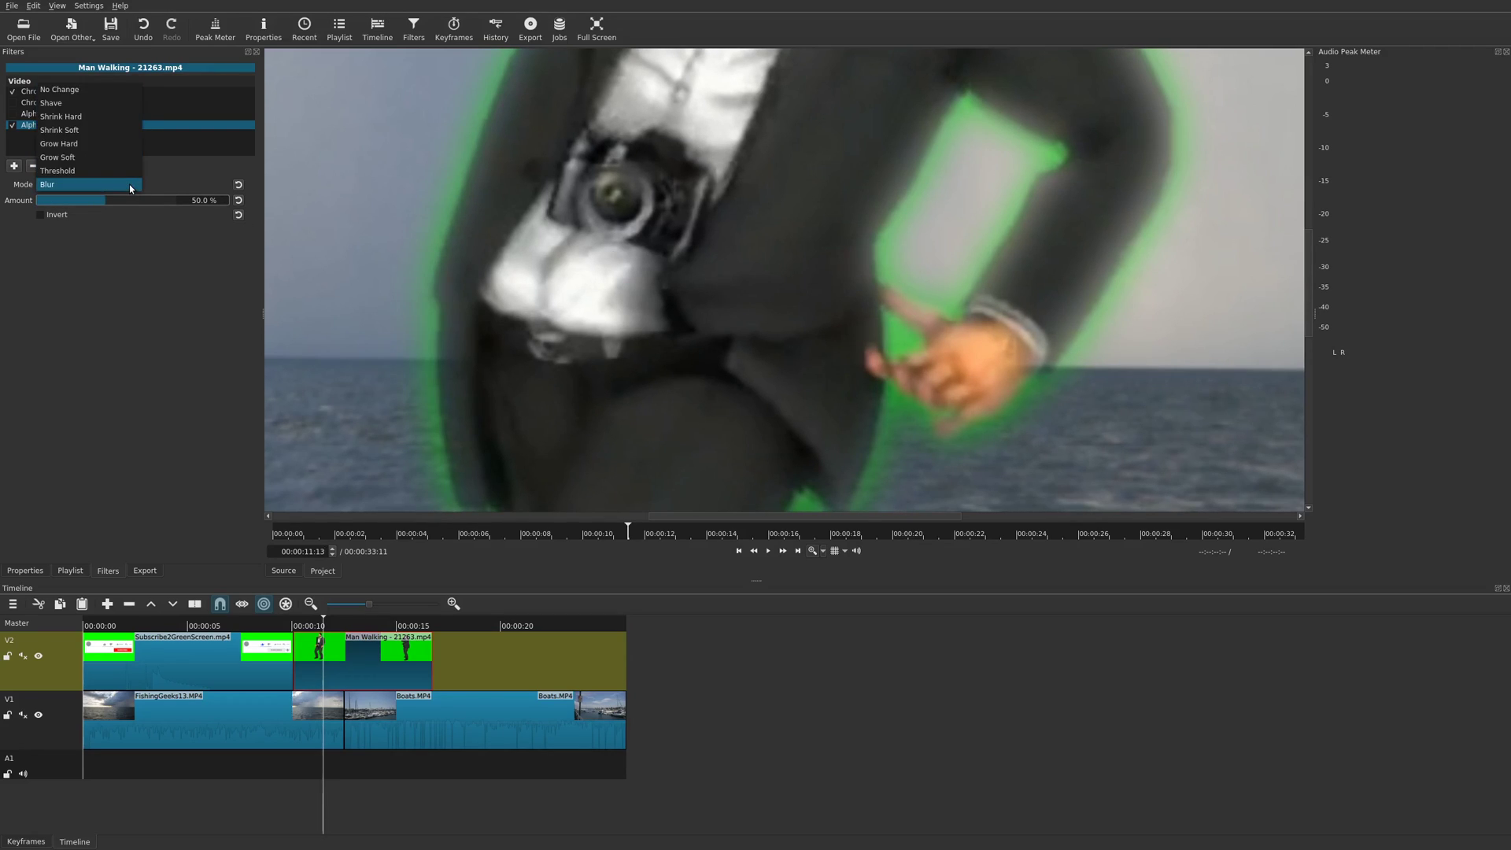
{"action": "left_click", "coordinate": [52, 103]}
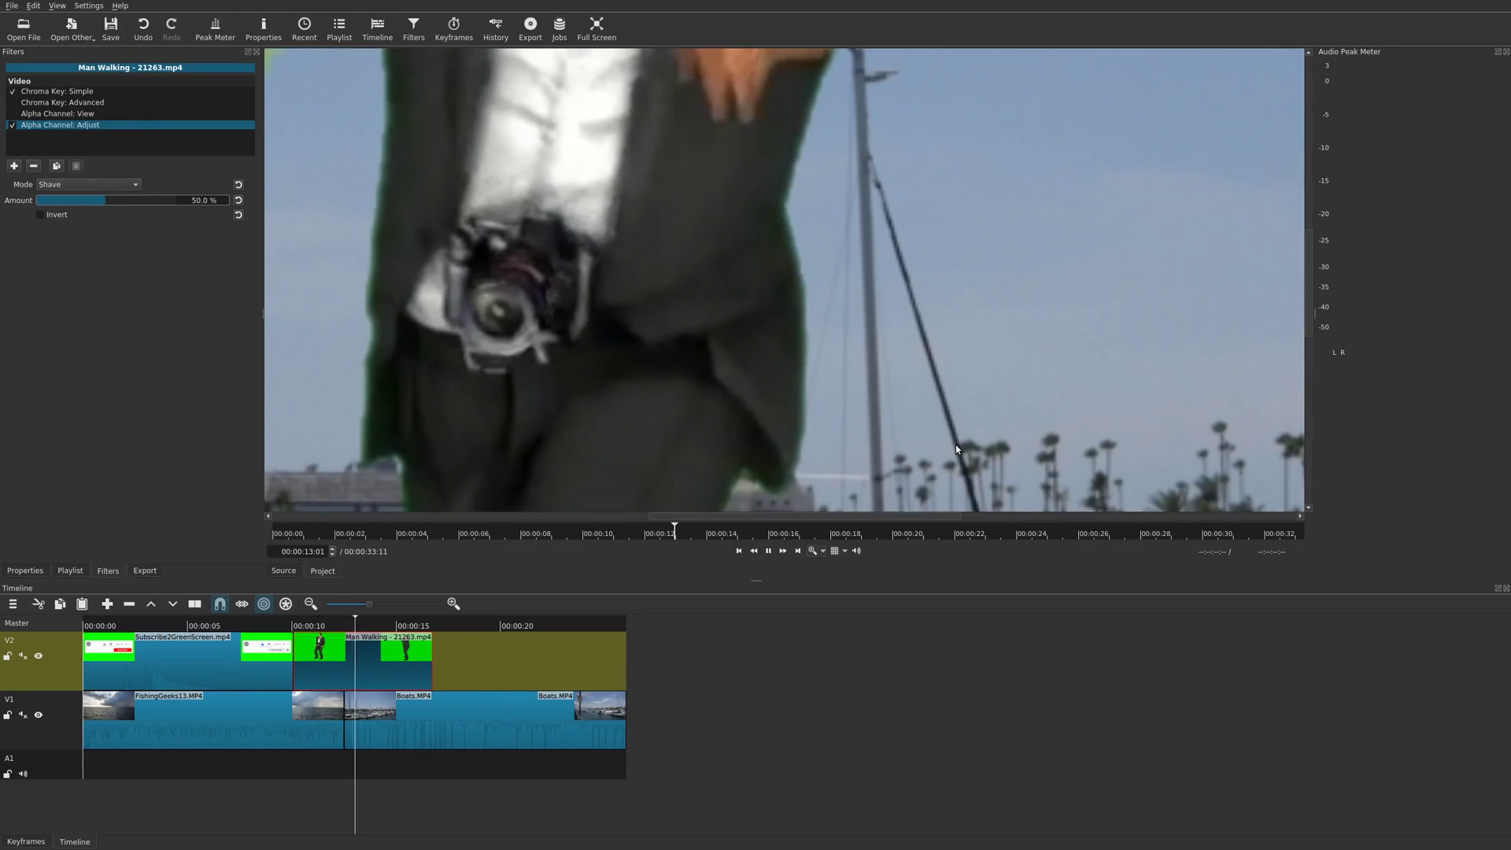
Pause playback and set the preview zoom to Fit so the whole frame shows.
{"action": "key", "text": "space"}
{"action": "left_click", "coordinate": [824, 553]}
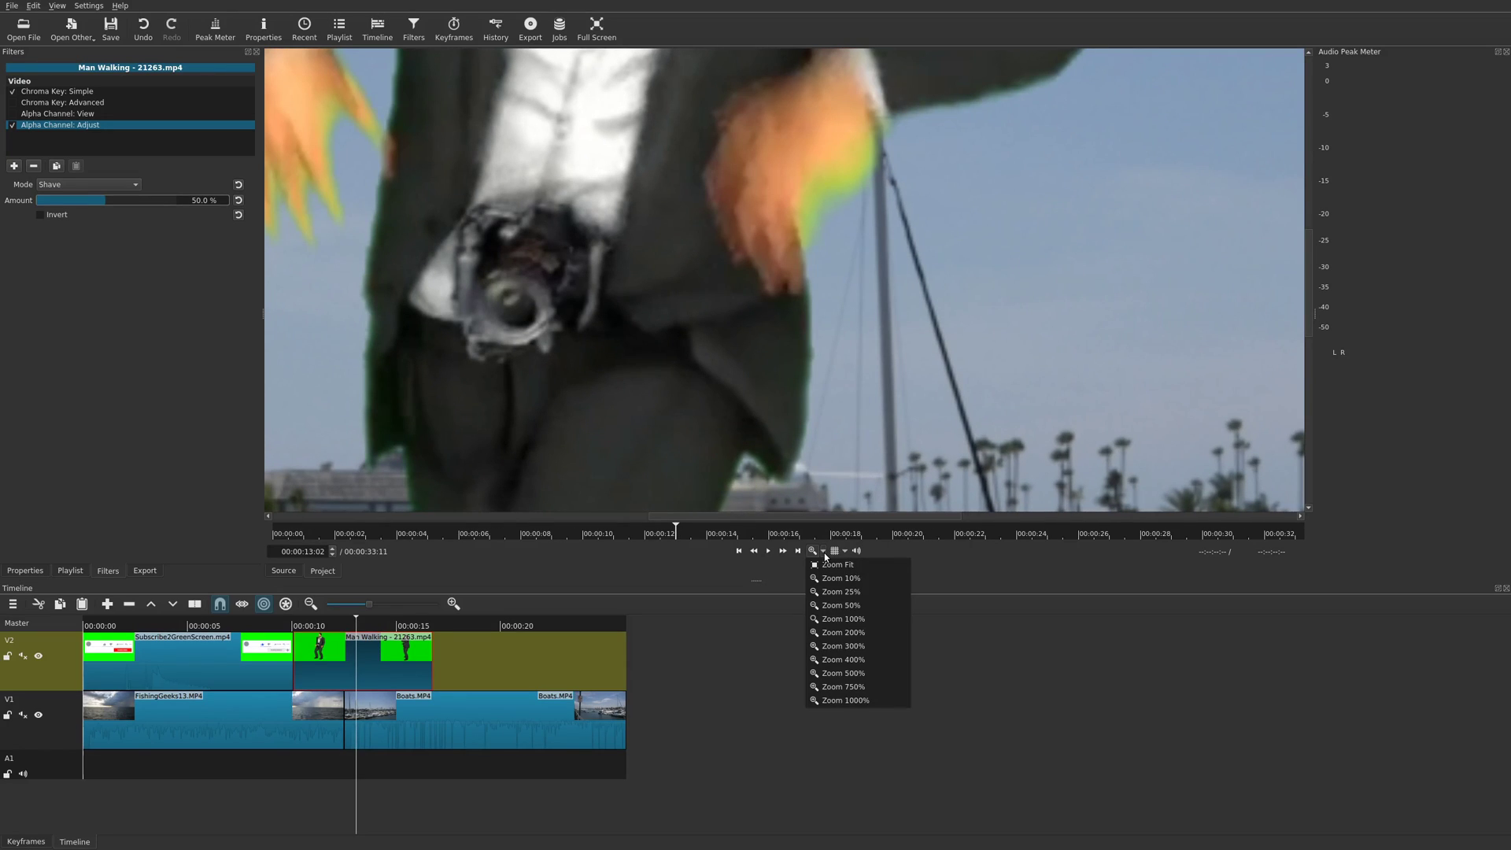
{"action": "left_click", "coordinate": [866, 654]}
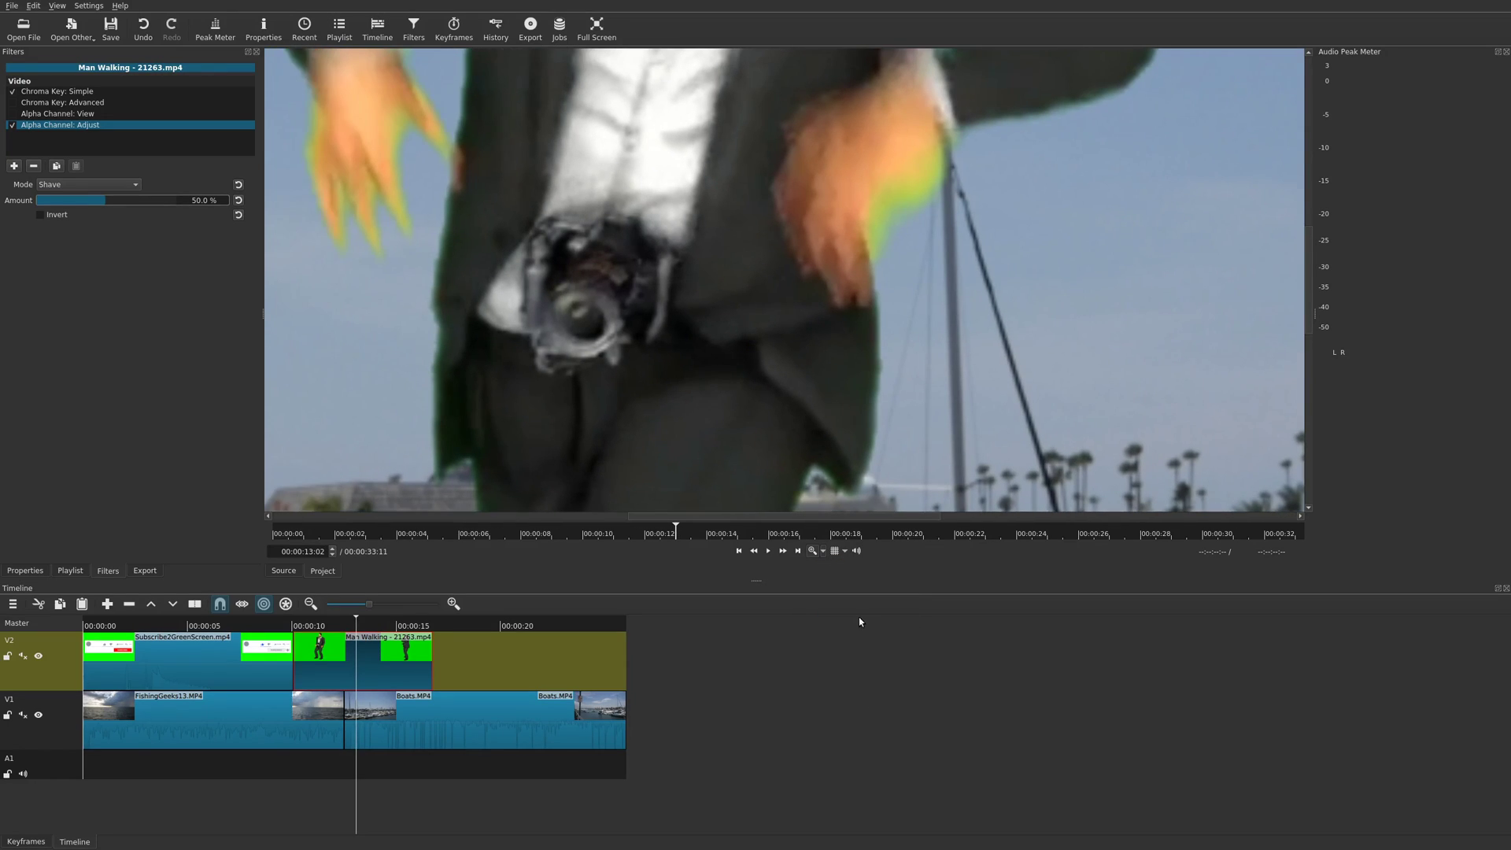
{"action": "left_click", "coordinate": [826, 557]}
{"action": "left_click", "coordinate": [838, 563]}
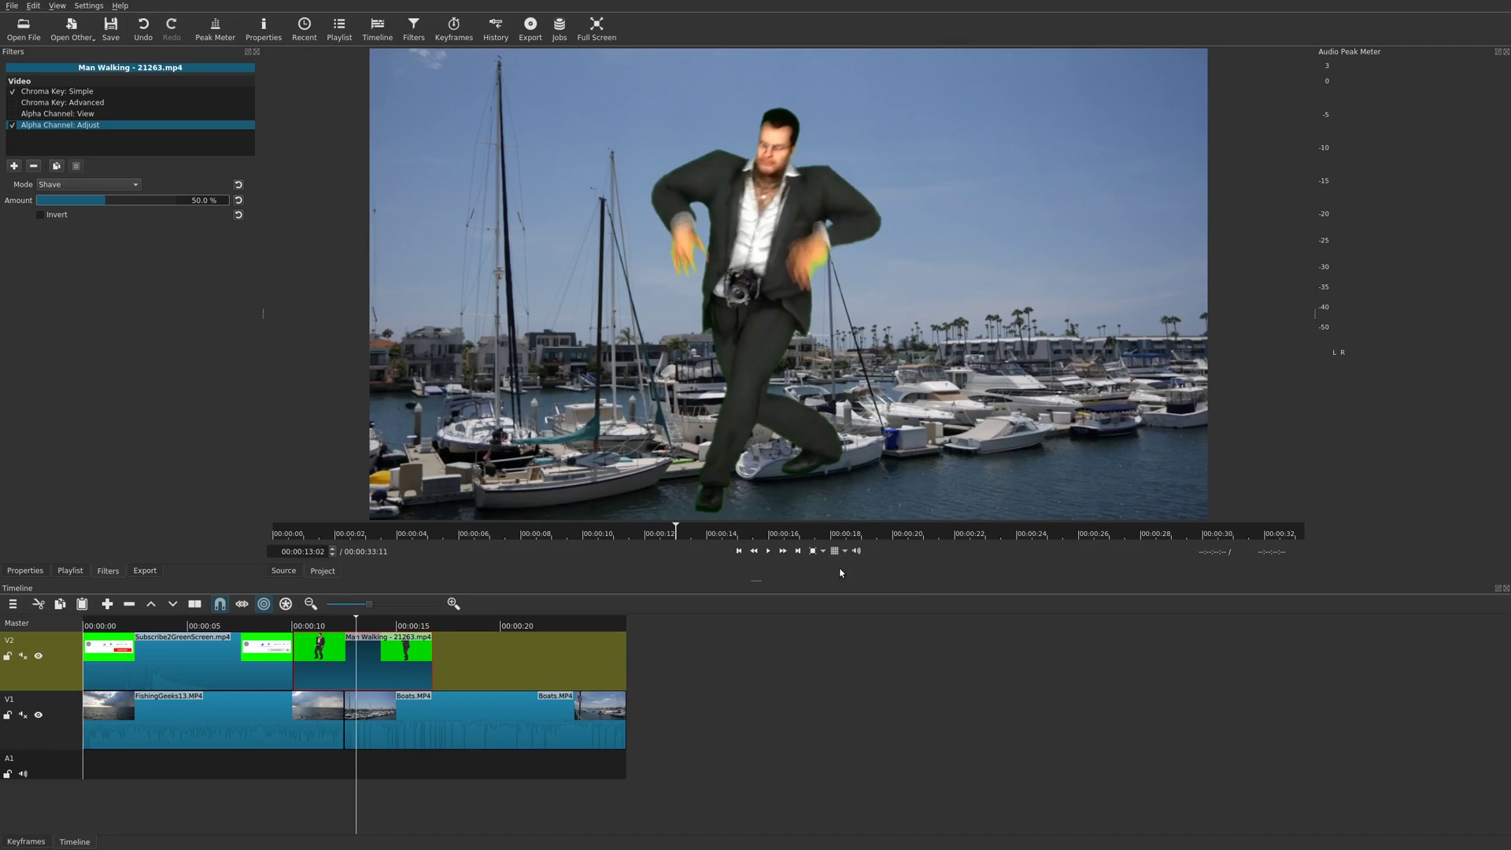
Play the composite, then replay it from about the 12-second mark to check the key.
{"action": "left_click", "coordinate": [768, 551]}
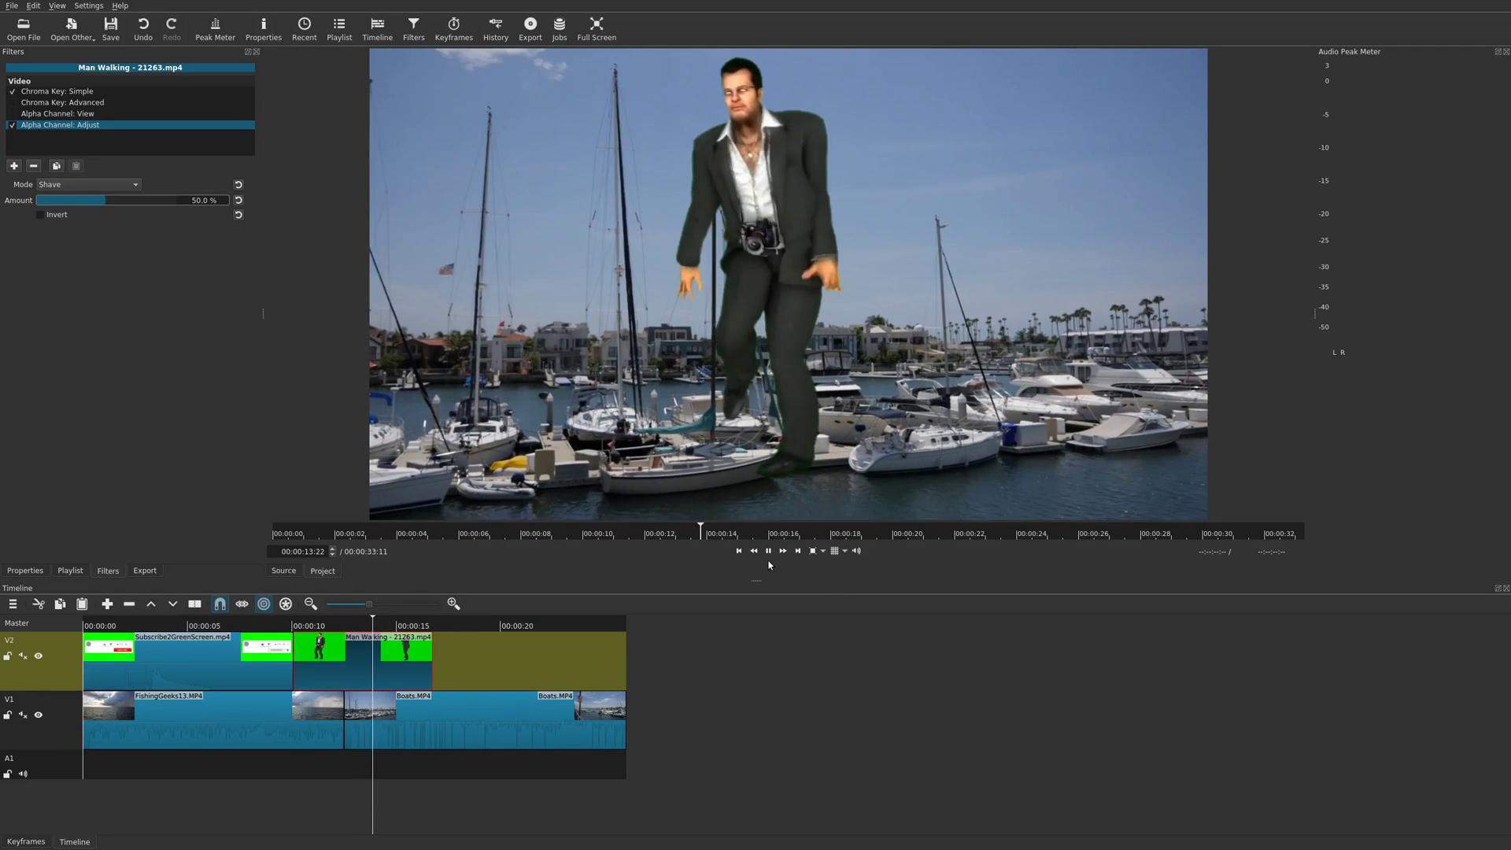
{"action": "key", "text": "space"}
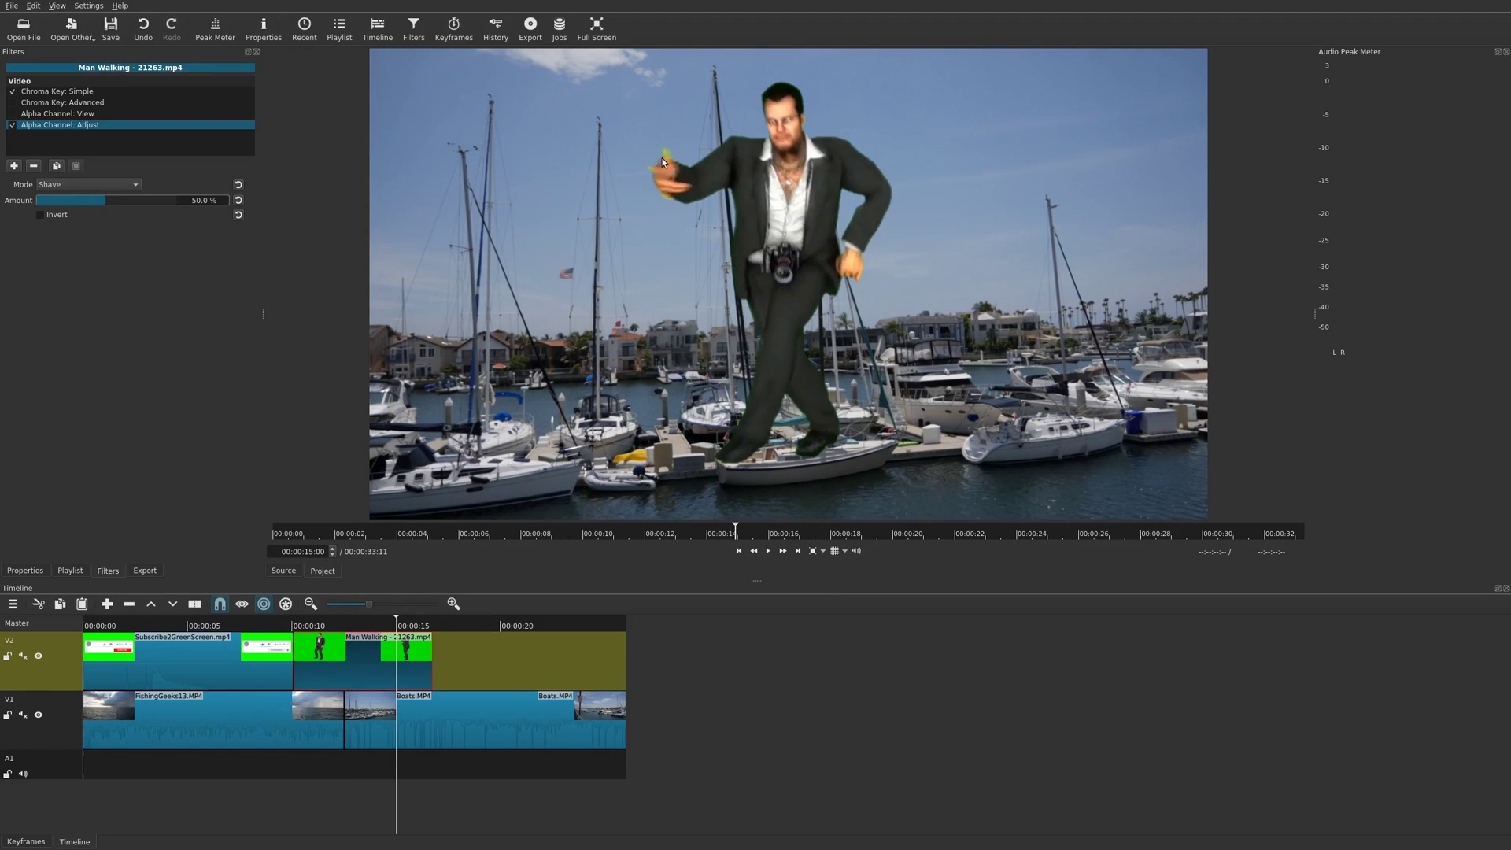
{"action": "left_click", "coordinate": [342, 627]}
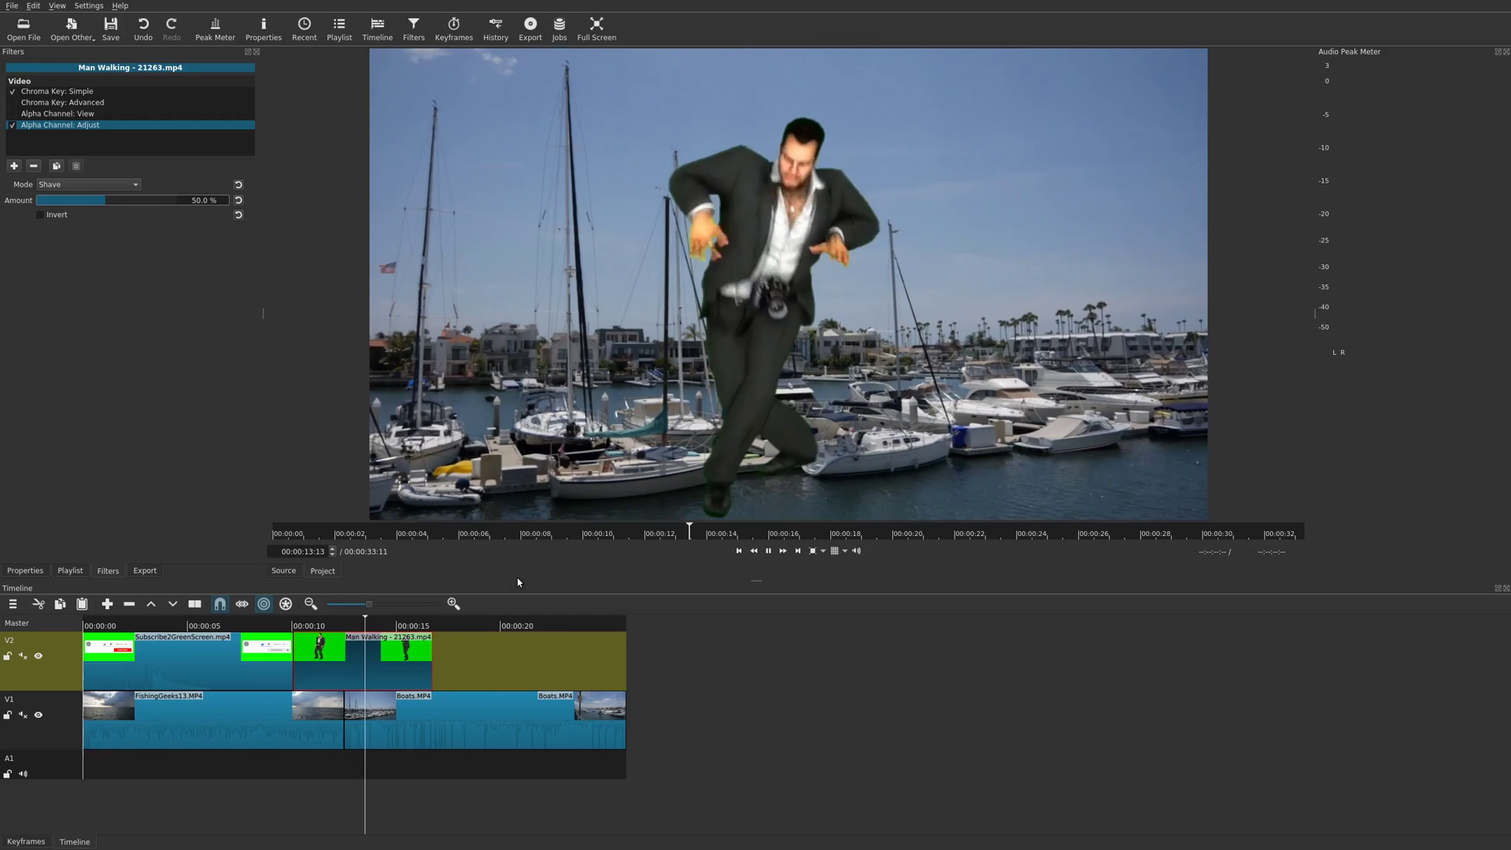
{"action": "left_click", "coordinate": [450, 460]}
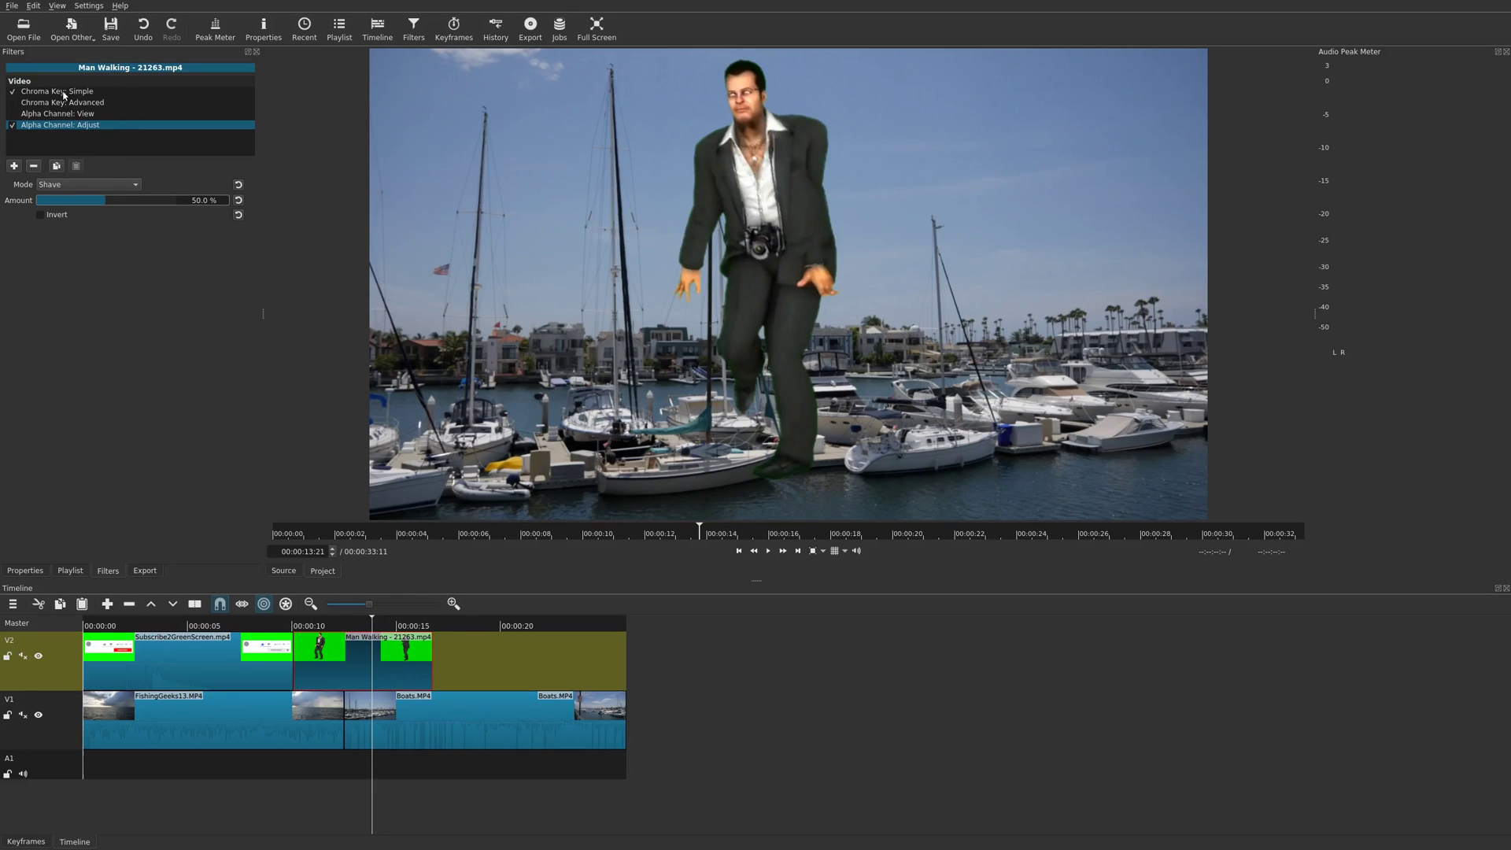
Turn Chroma Key: Advanced on and re-enable Chroma Key: Simple (44.6%) so both key the clip.
{"action": "left_click", "coordinate": [63, 93]}
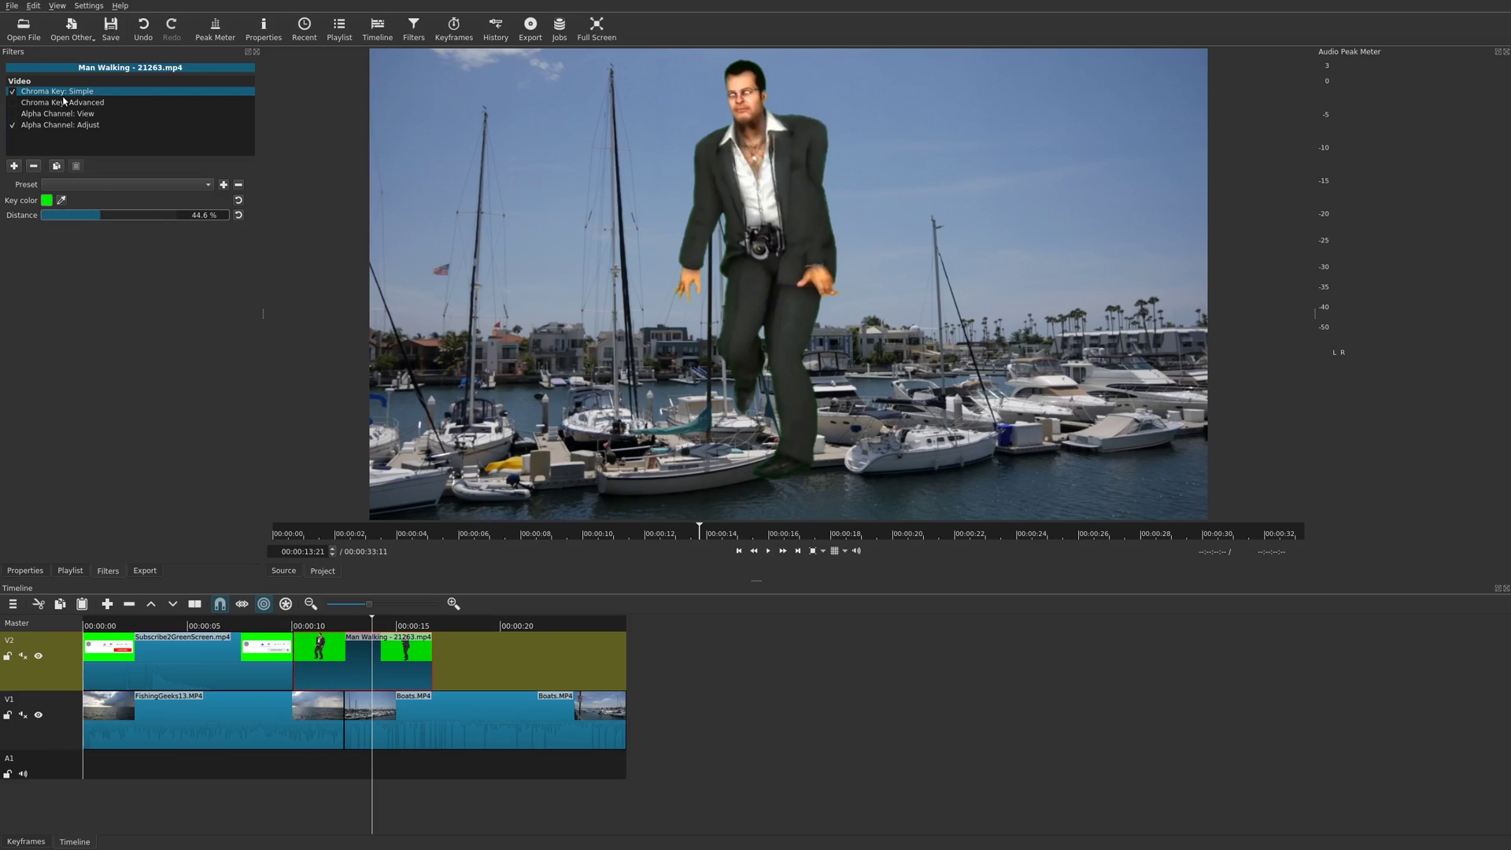
{"action": "left_click", "coordinate": [12, 91]}
{"action": "left_click", "coordinate": [55, 104]}
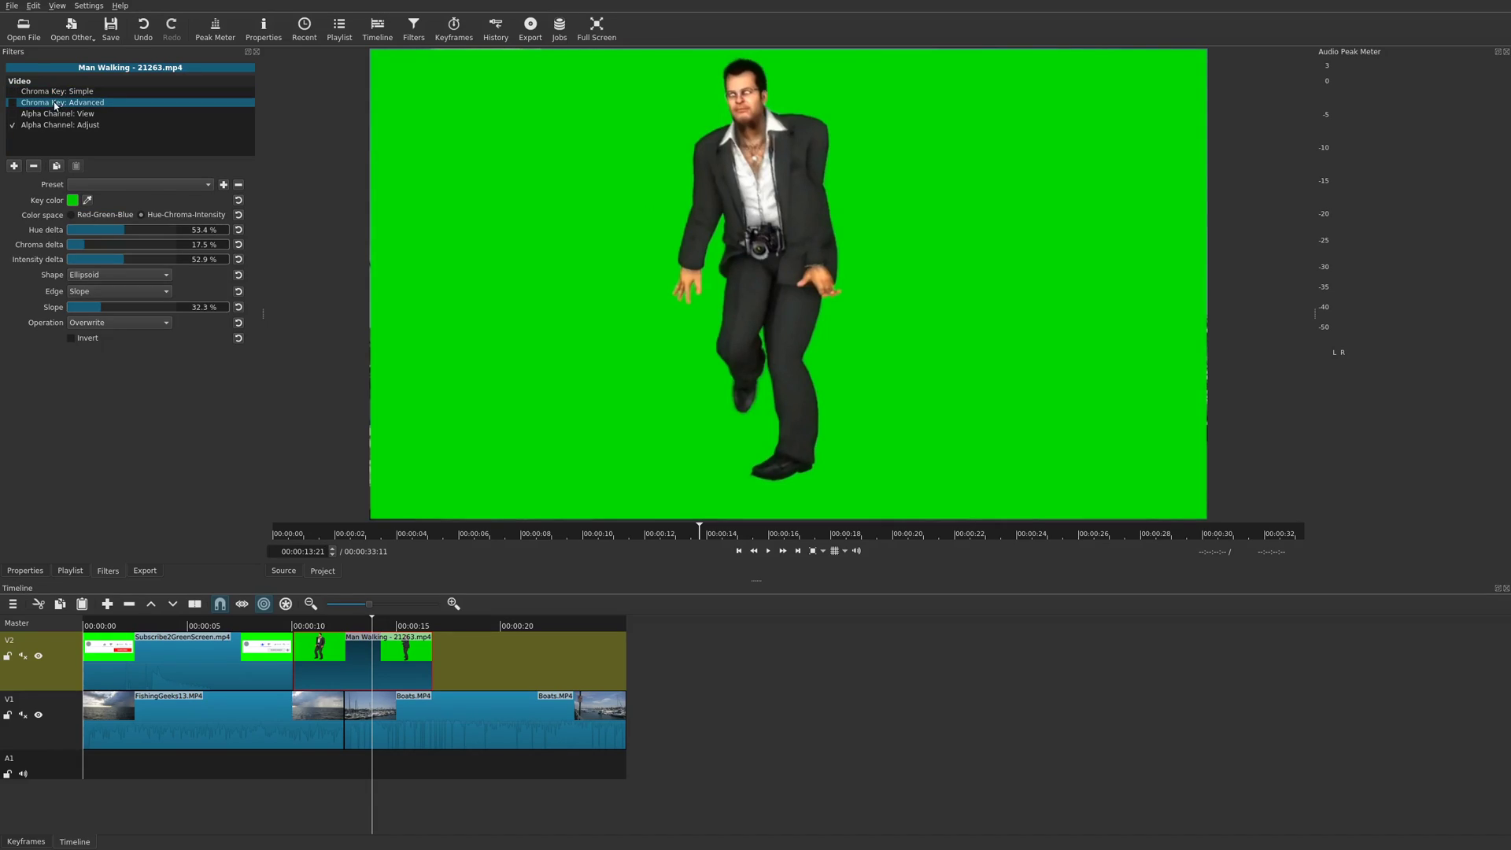
{"action": "left_click", "coordinate": [13, 103]}
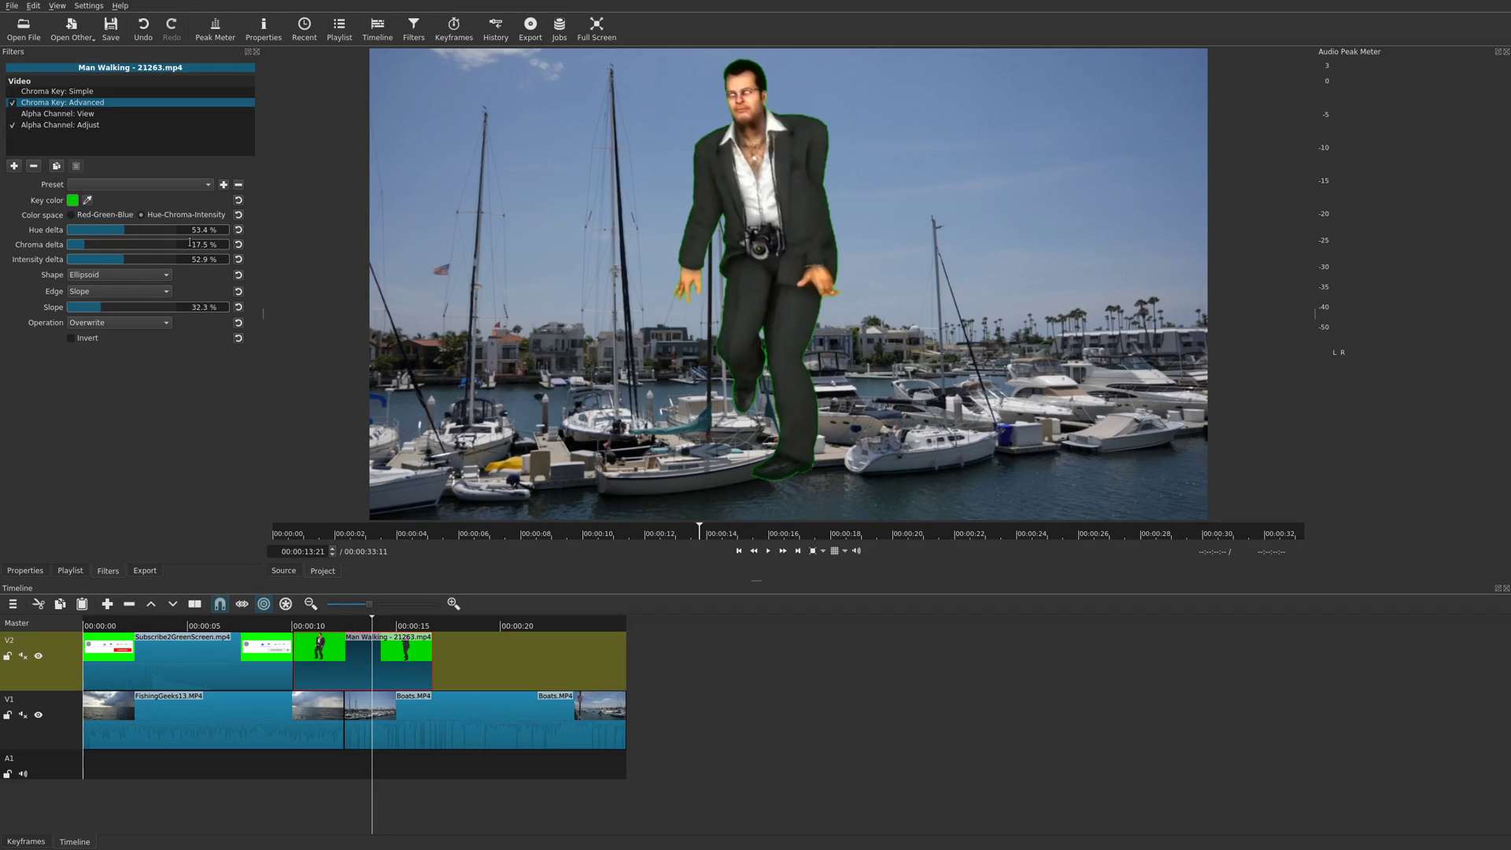
{"action": "left_click", "coordinate": [12, 91]}
{"action": "left_click", "coordinate": [48, 92]}
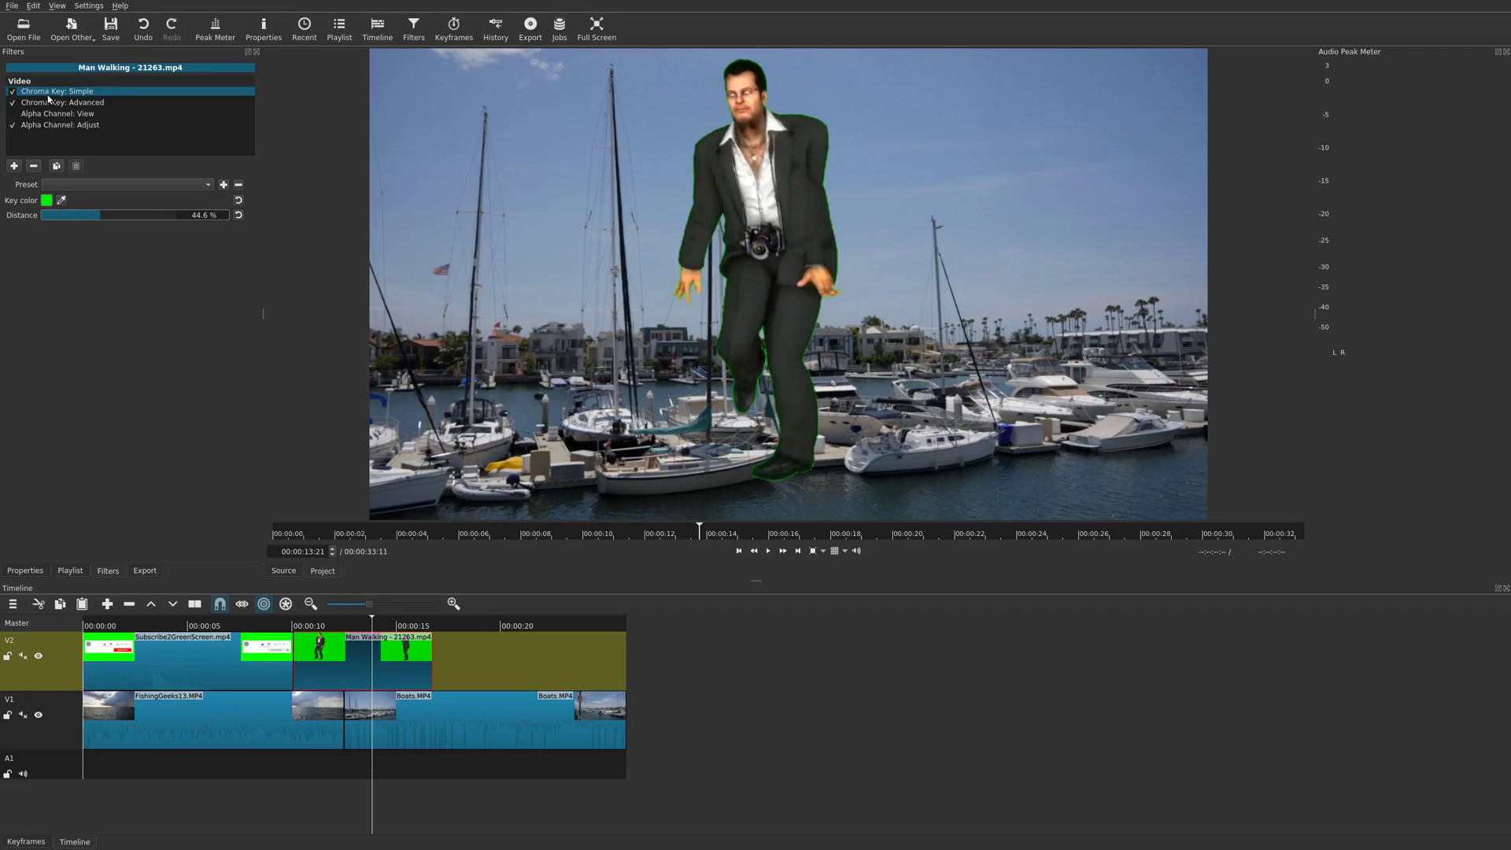
Play and pause the composite, then replay from about 11 seconds to inspect the man's edges.
{"action": "key", "text": "space"}
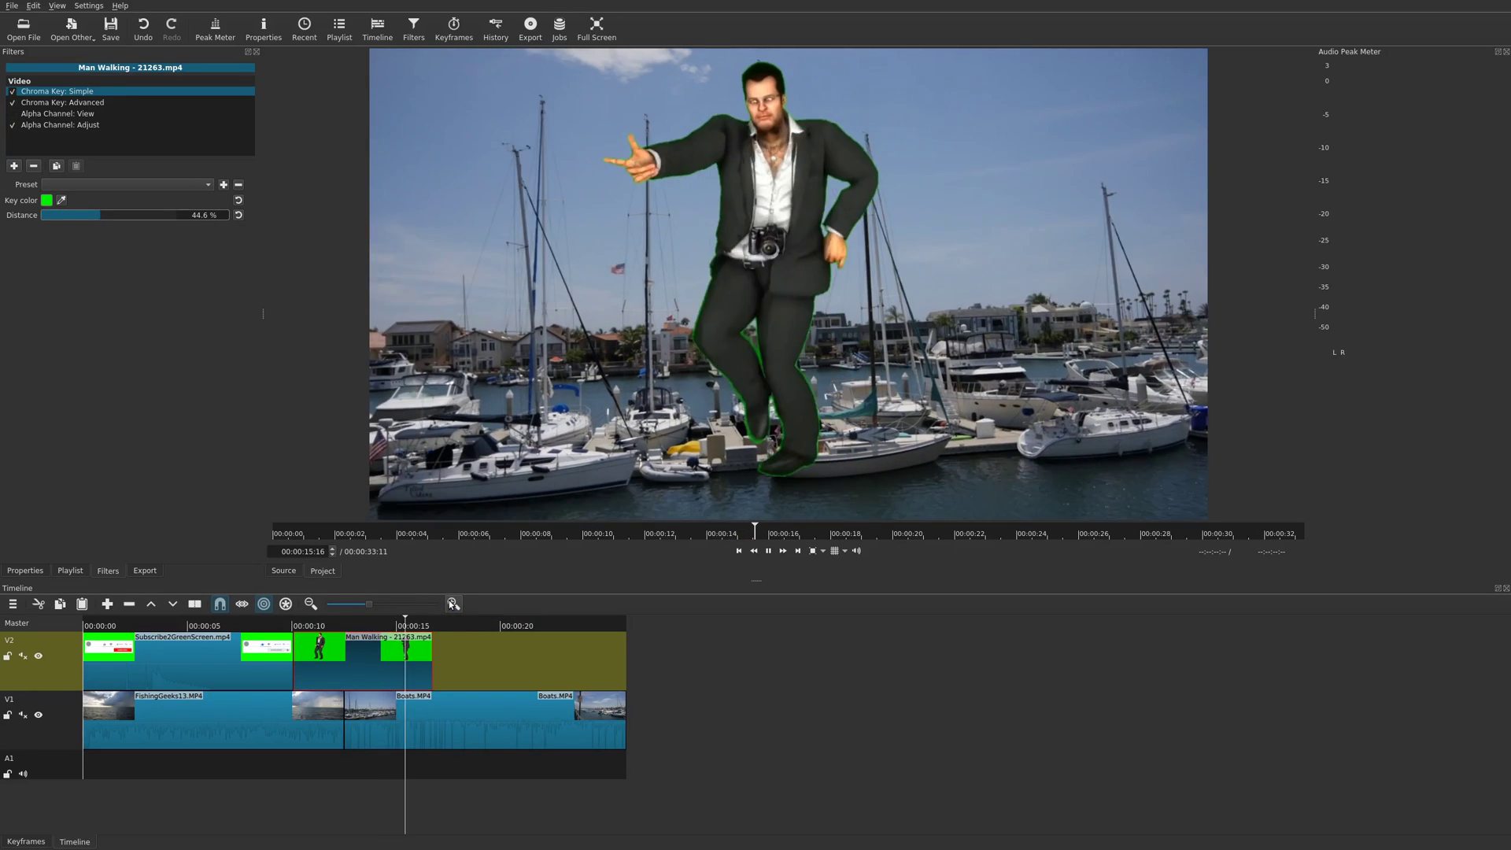
{"action": "key", "text": "space"}
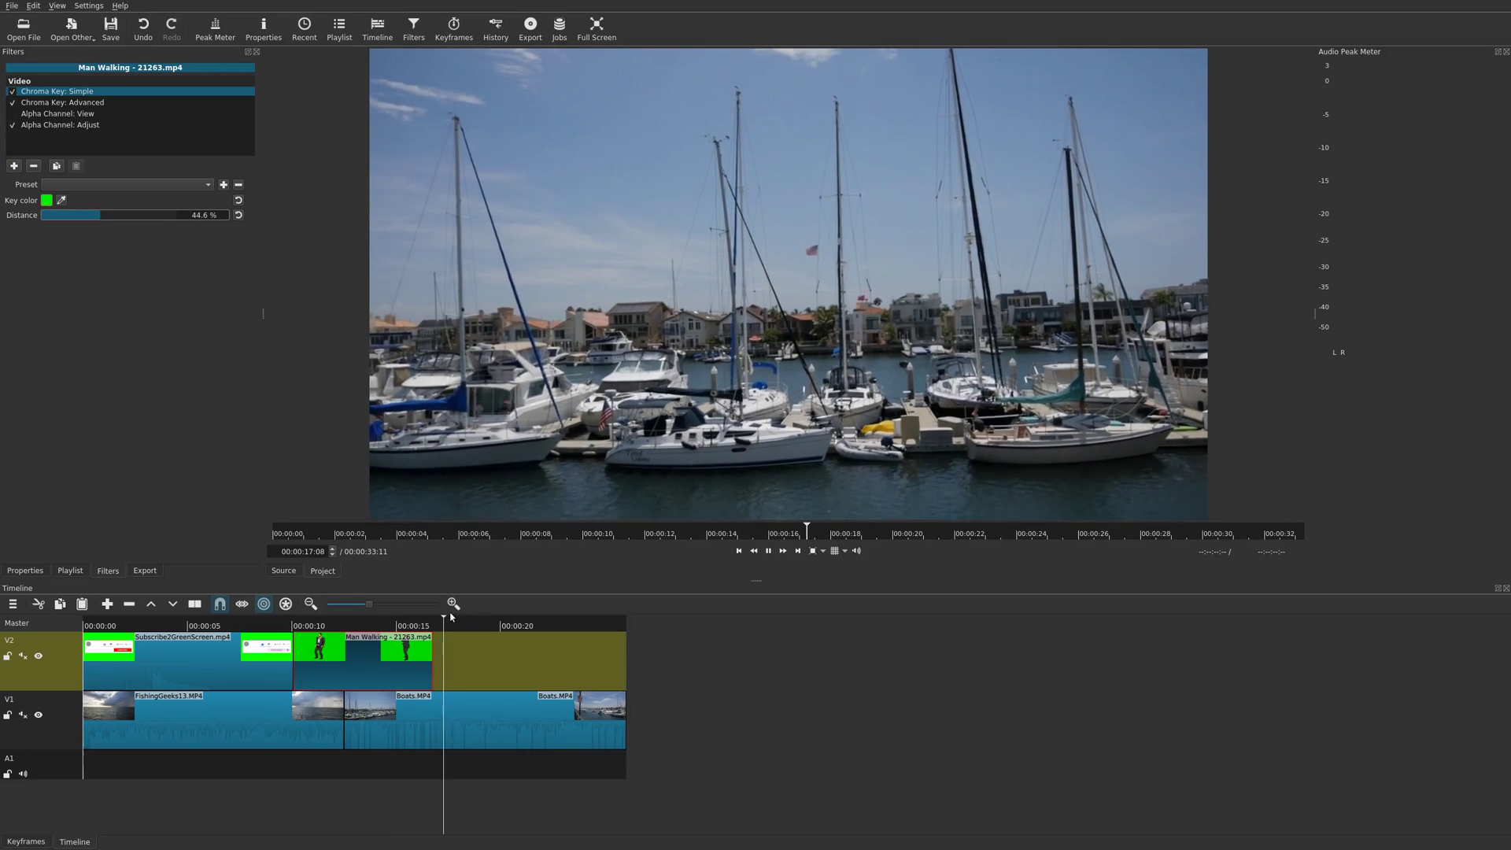
{"action": "key", "text": "space"}
{"action": "left_click", "coordinate": [320, 628]}
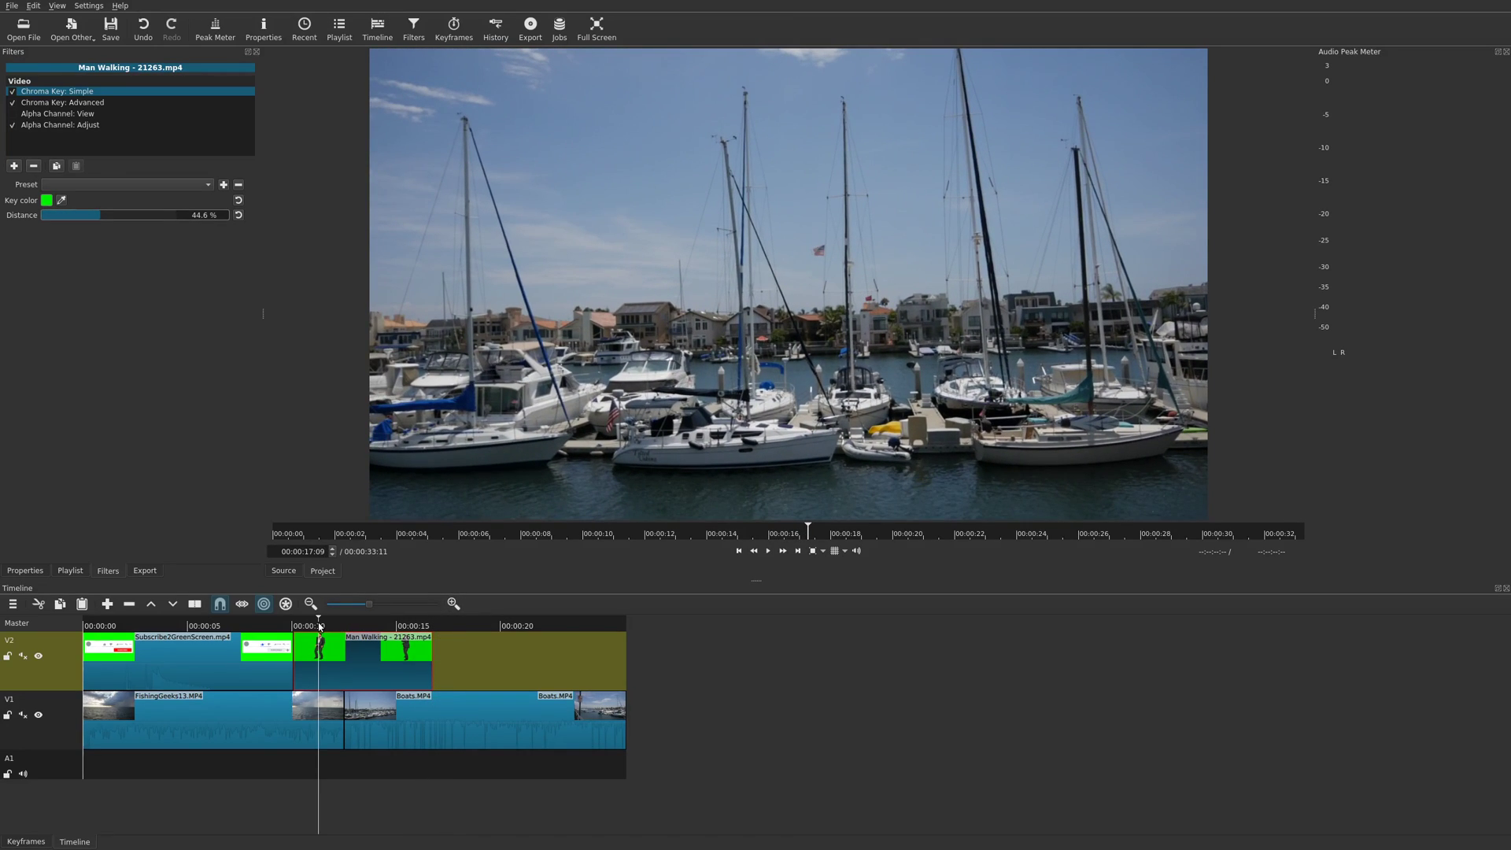
{"action": "key", "text": "space"}
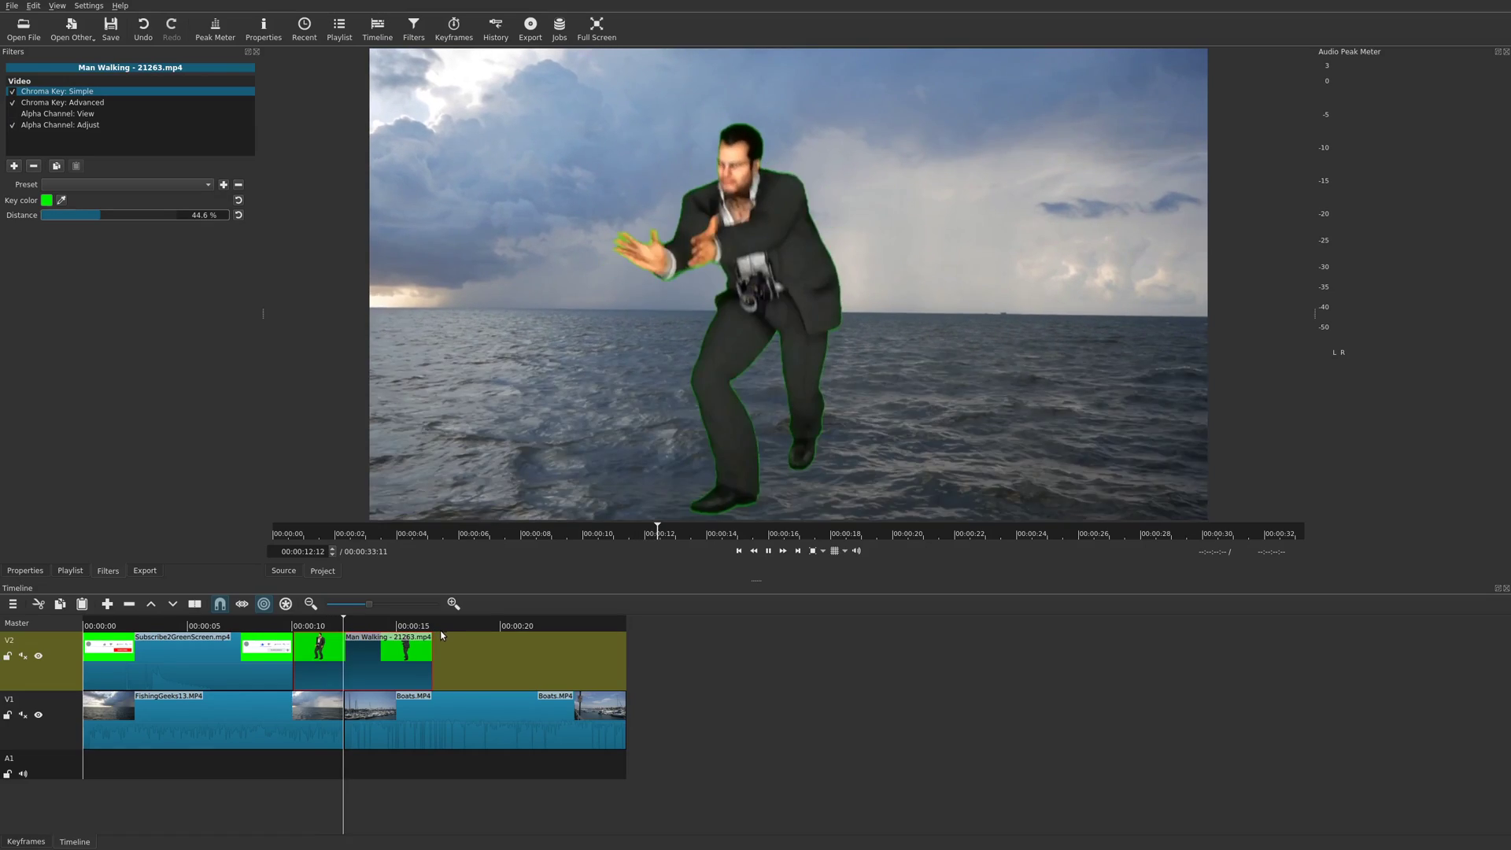